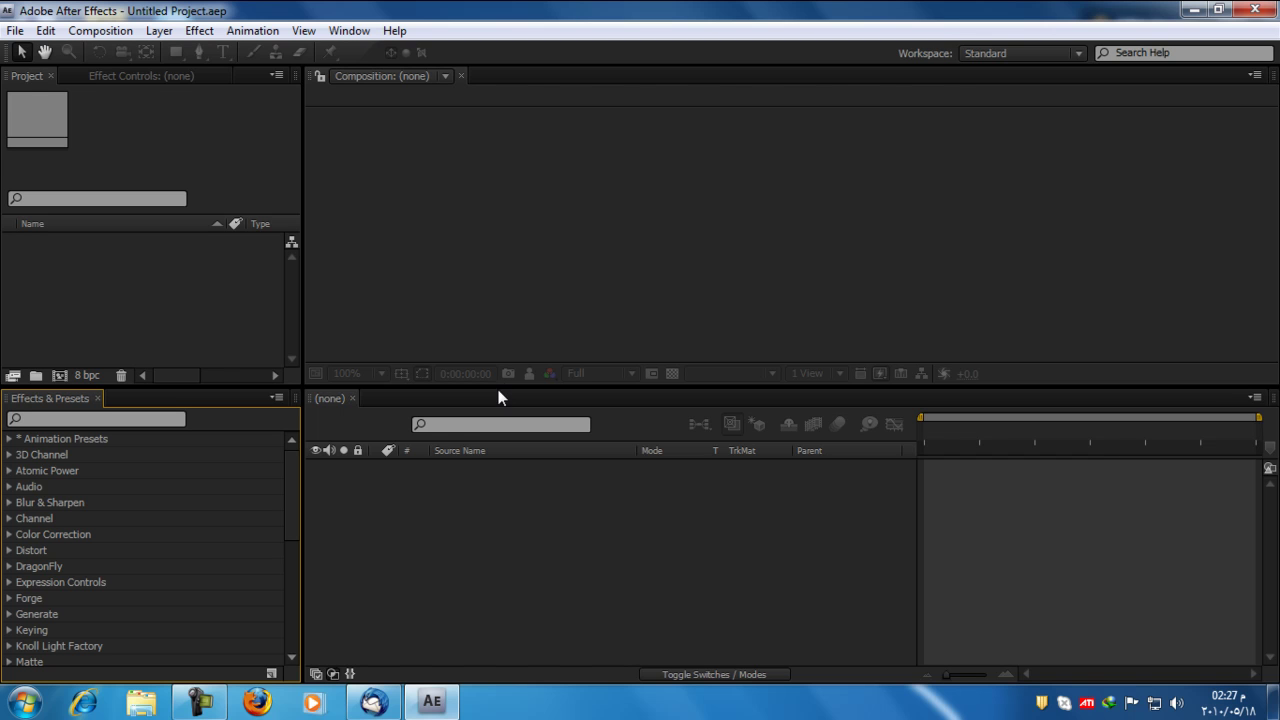
Create a new 872 x 486 composition using the NTSC D1 Widescreen Square Pixel preset
drag(498, 389, 492, 376)
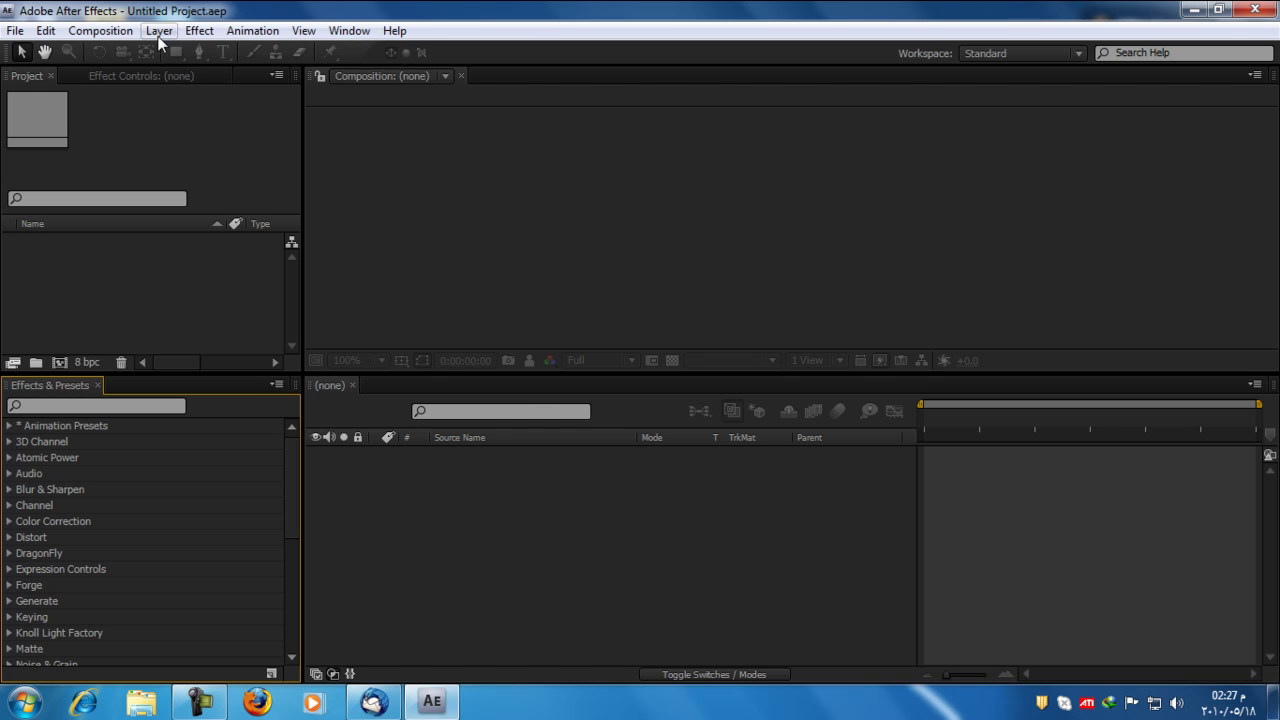
click(100, 30)
click(102, 48)
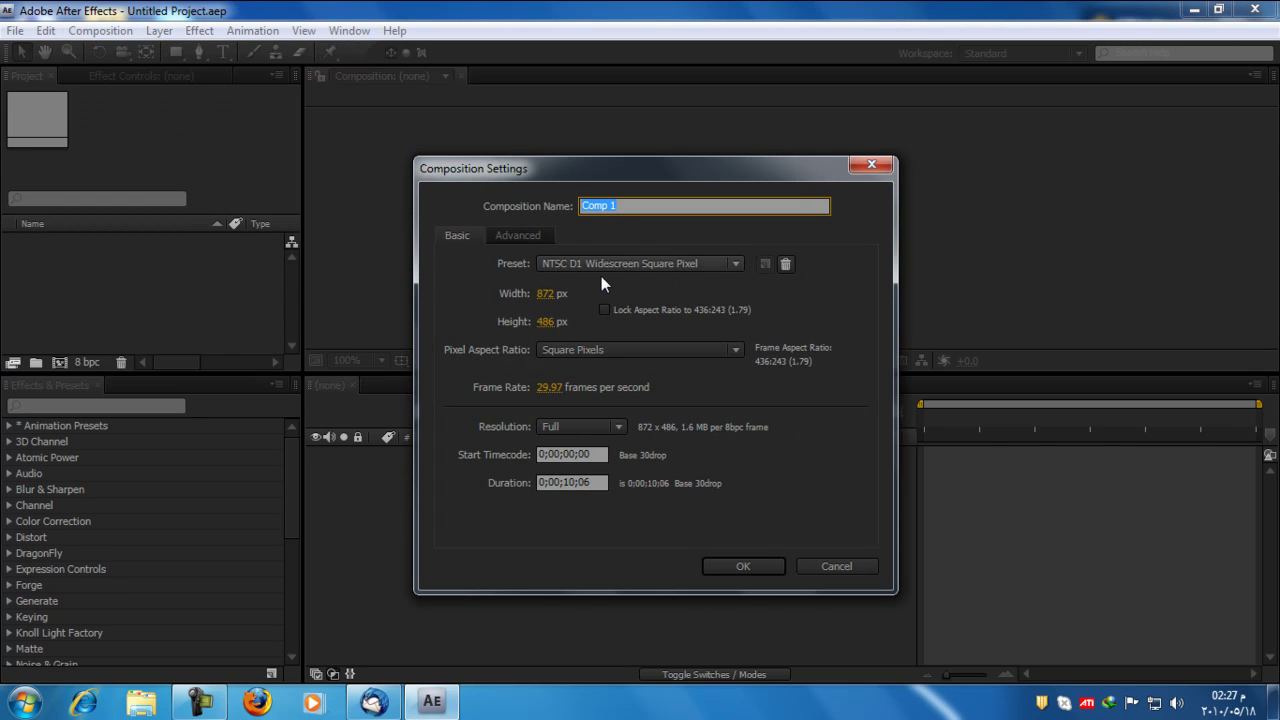
click(757, 565)
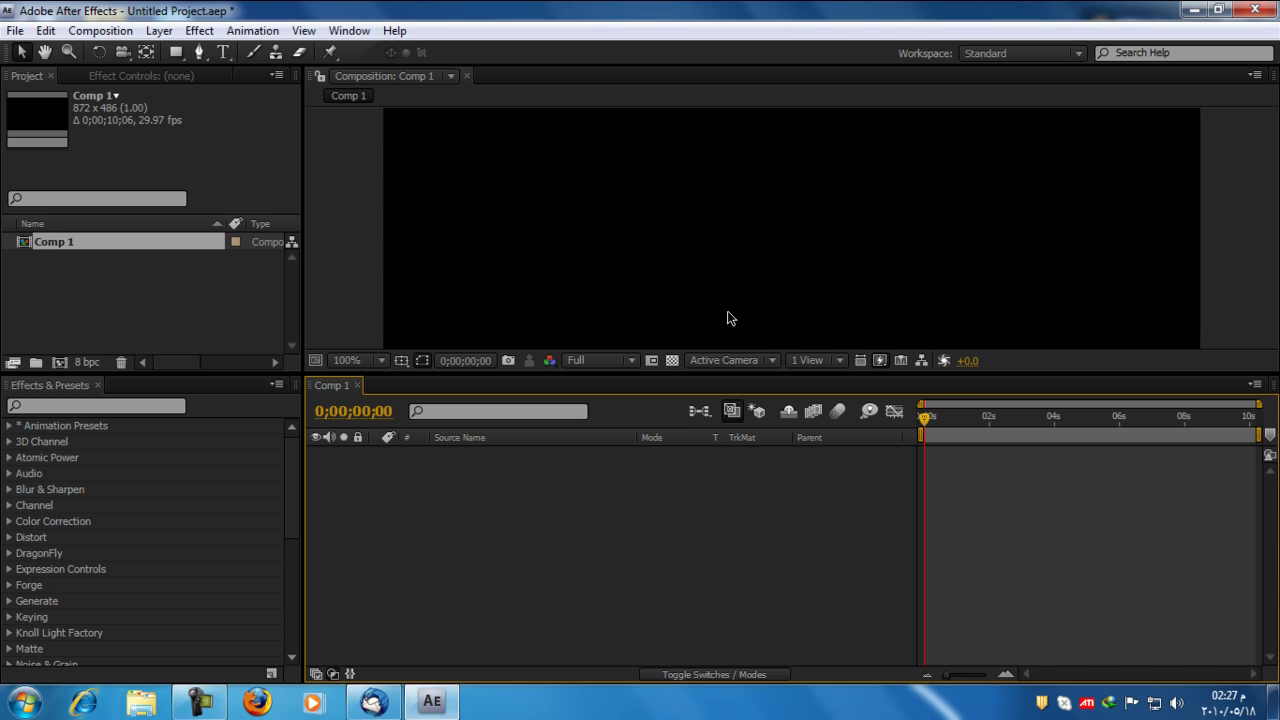
scroll(726, 323, down, 1)
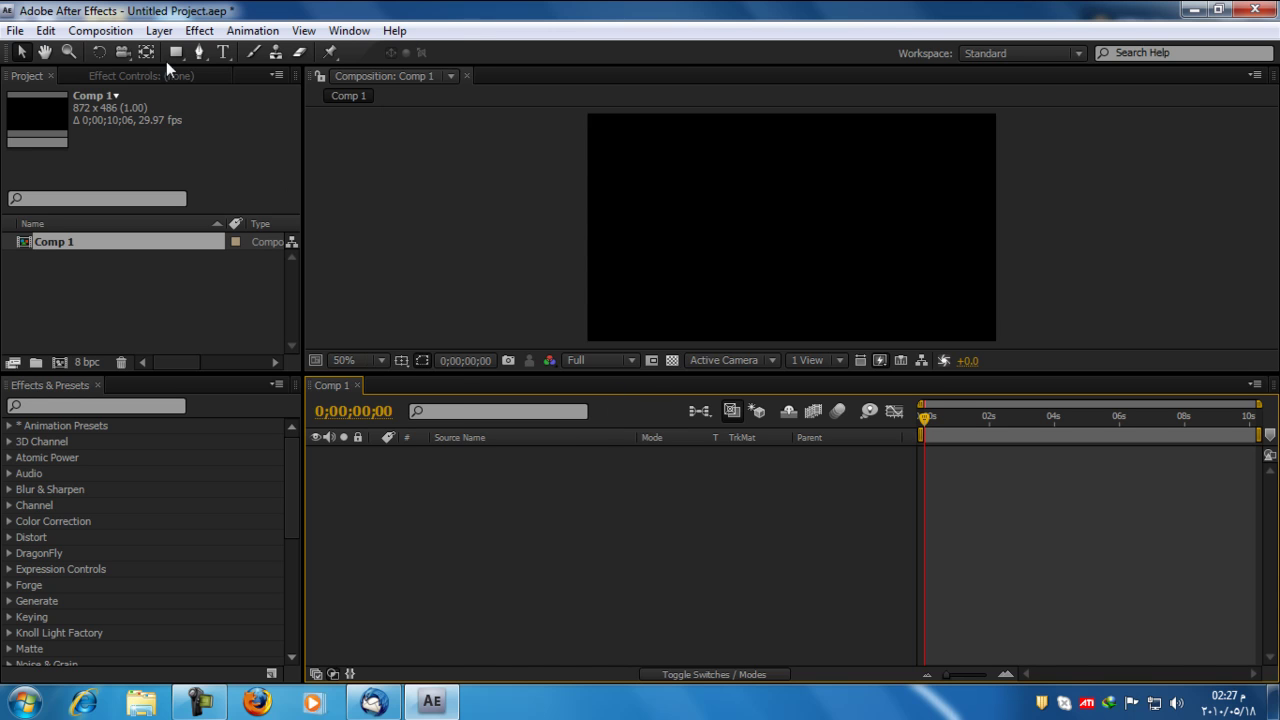
Add a black solid layer at composition size and name it Clouds
click(159, 30)
mouse_move(331, 55)
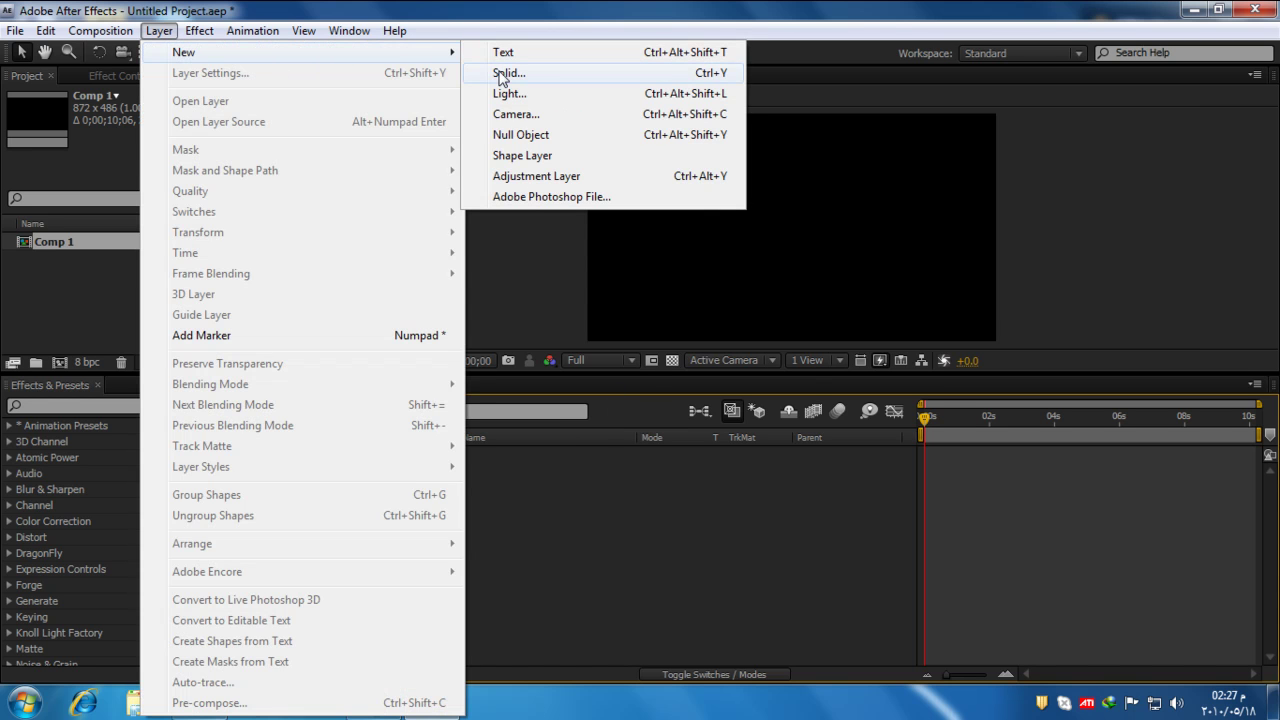
click(505, 73)
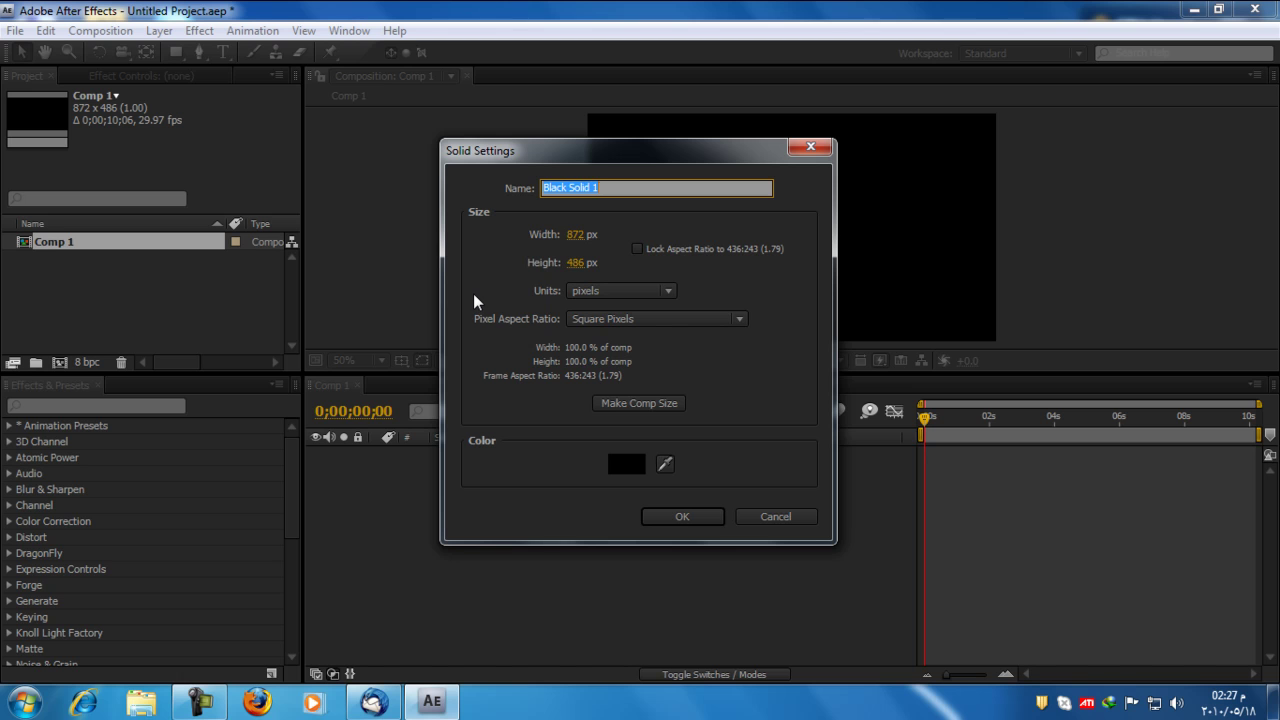
text(Clouds)
click(679, 512)
Apply the Trapcode Particular effect to the Clouds layer and move the playhead to 0;00;01;11
click(112, 404)
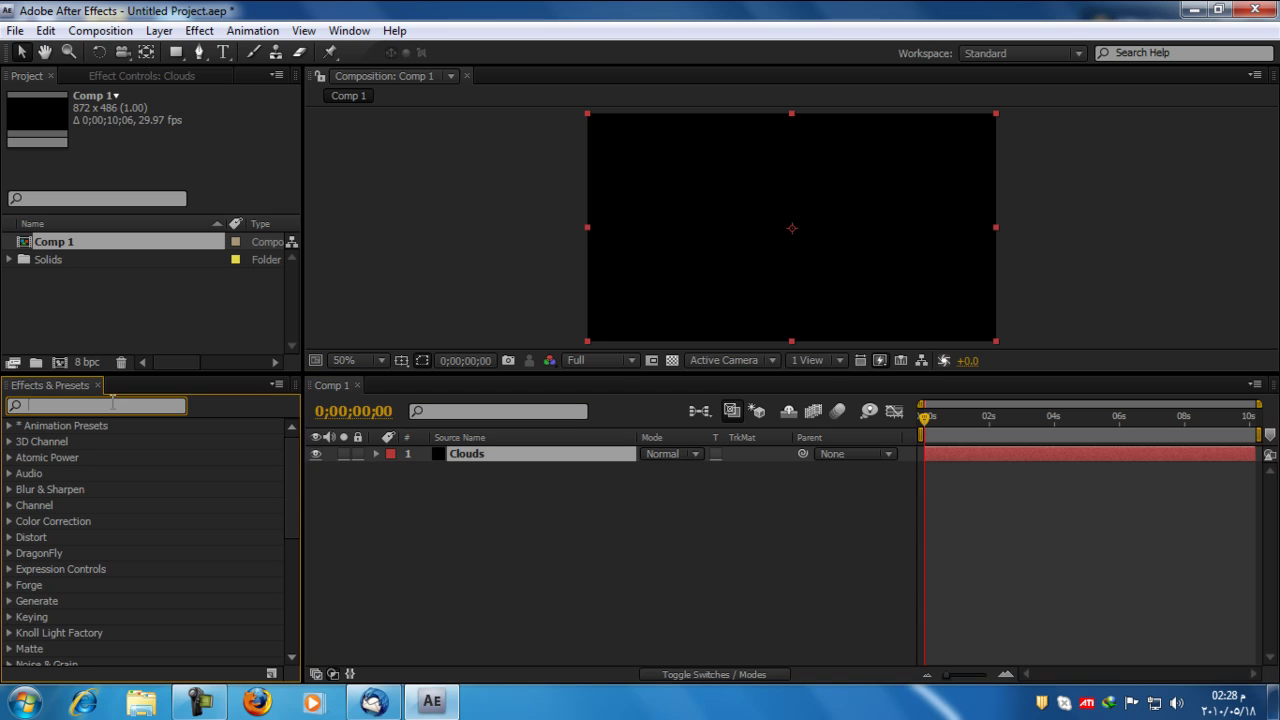
text(partic)
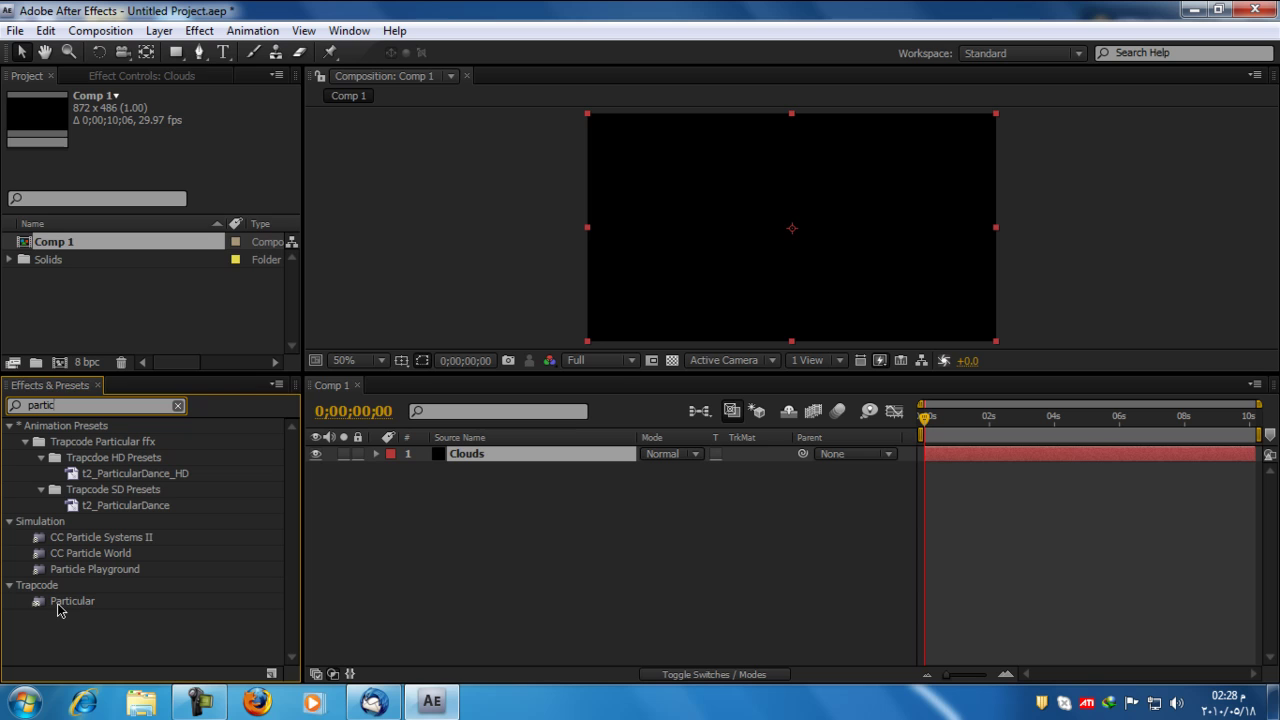
double_click(60, 601)
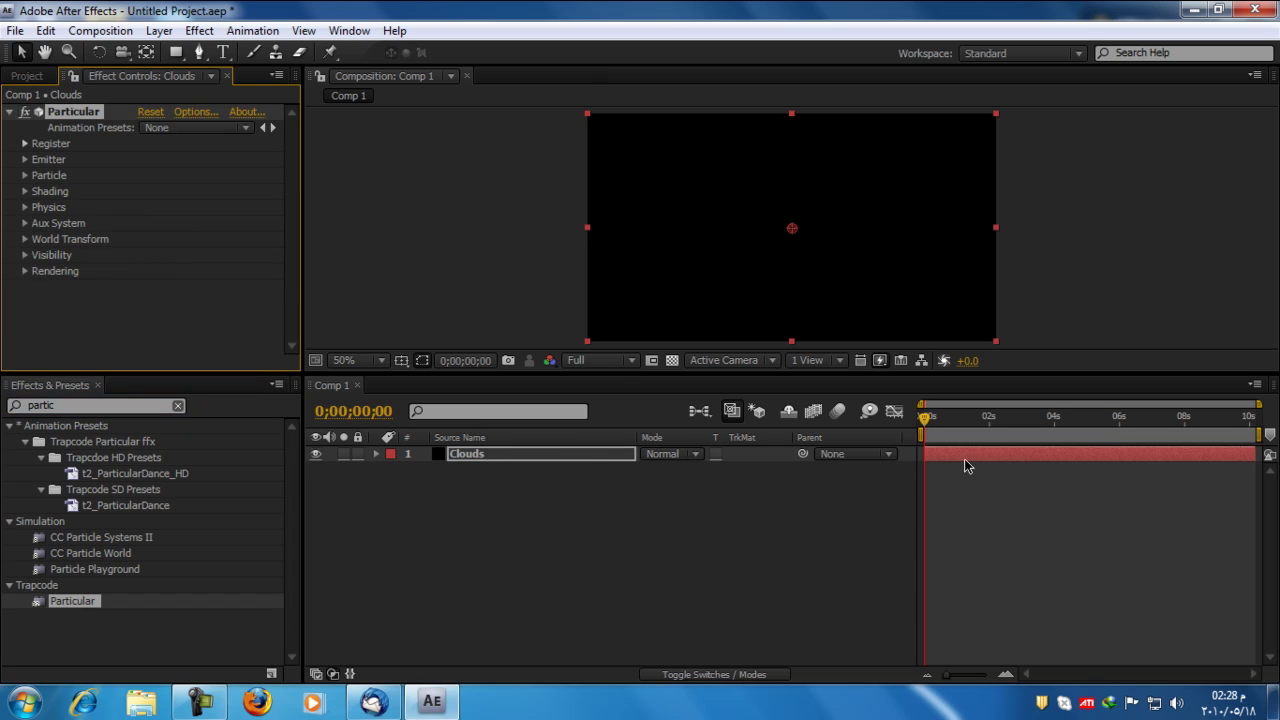
drag(924, 418, 967, 418)
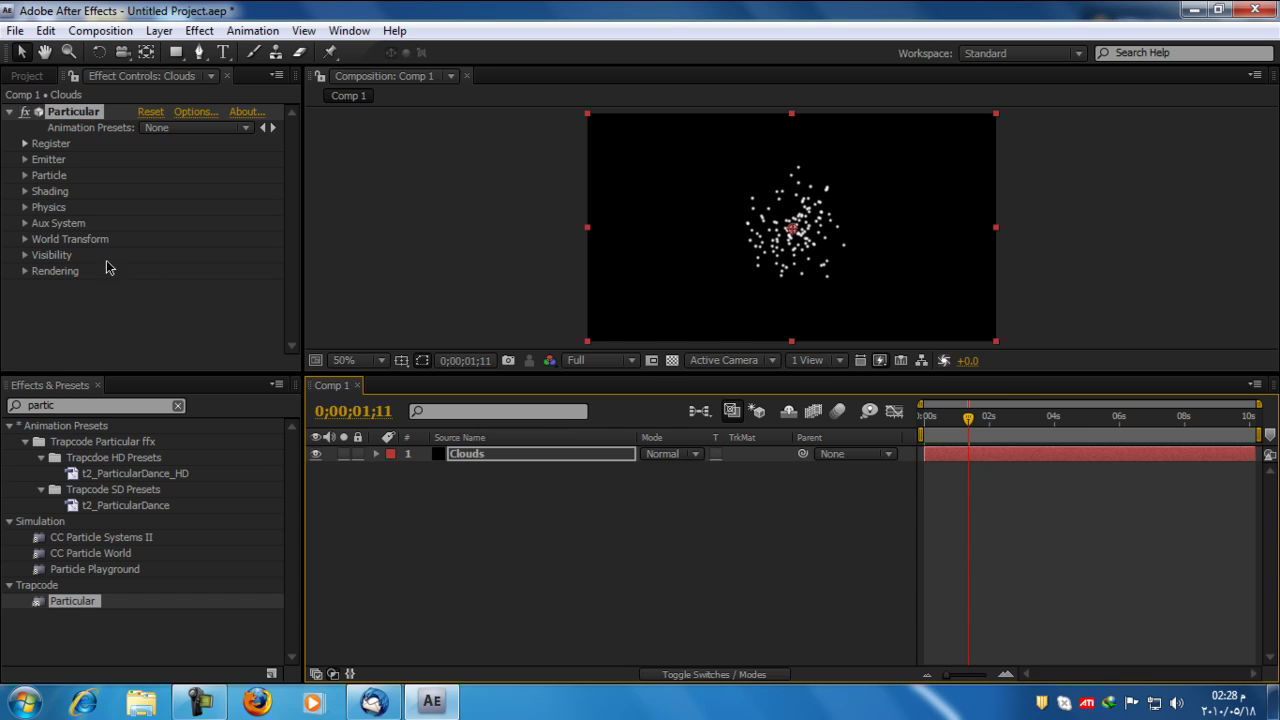
Set the Particular emitter type to Box
click(25, 159)
scroll(147, 175, down, 2)
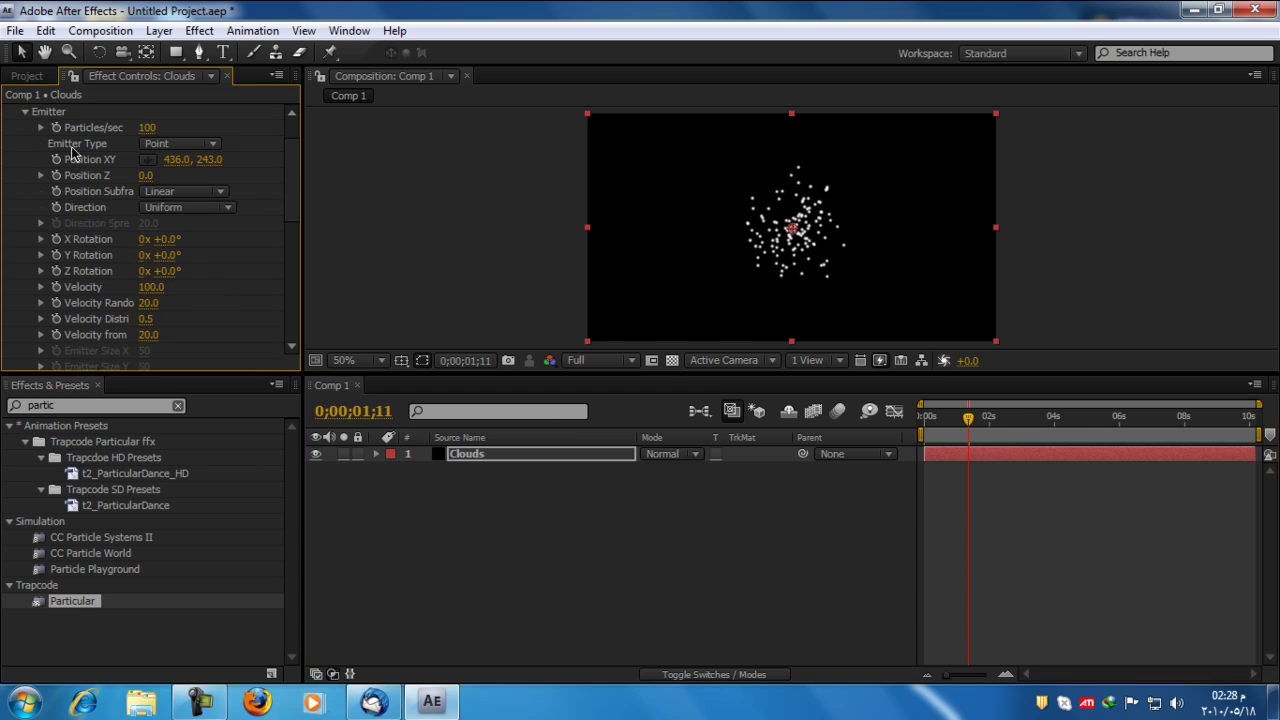
click(211, 148)
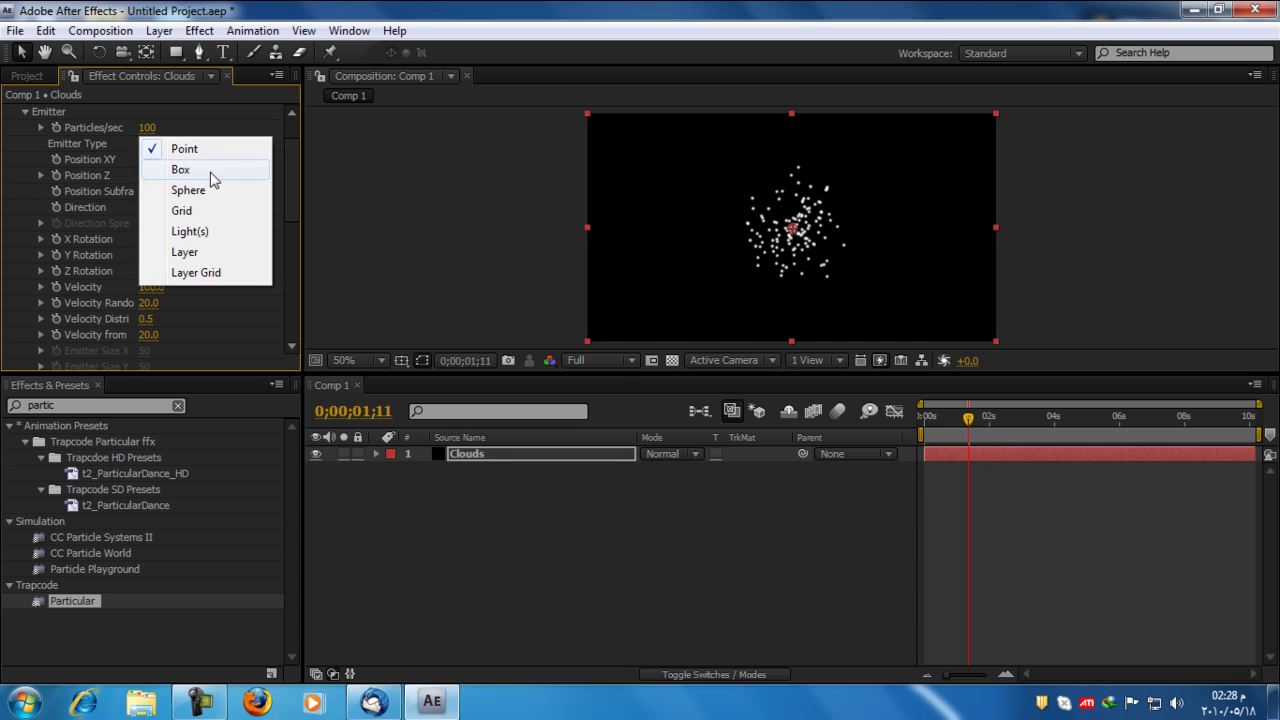
click(209, 170)
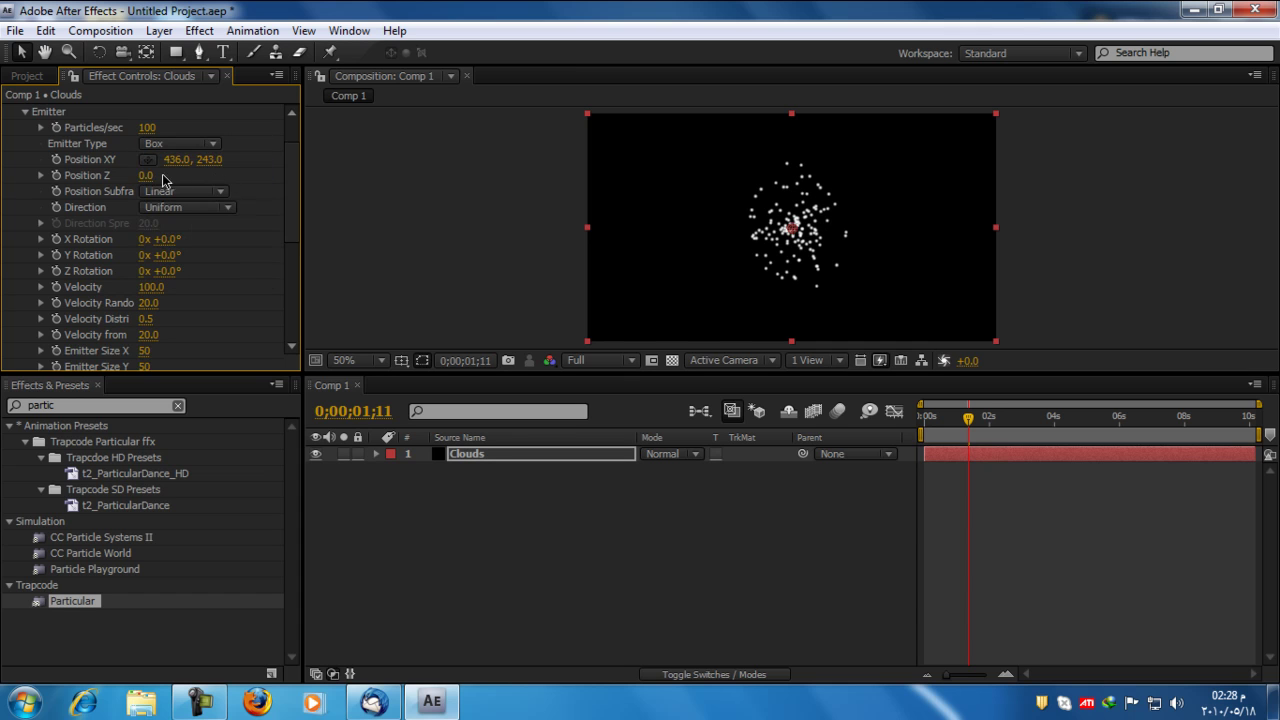
Enlarge the box emitter to a size of 2282 in X, 84 in Y and 10037 in Z
scroll(292, 234, down, 1)
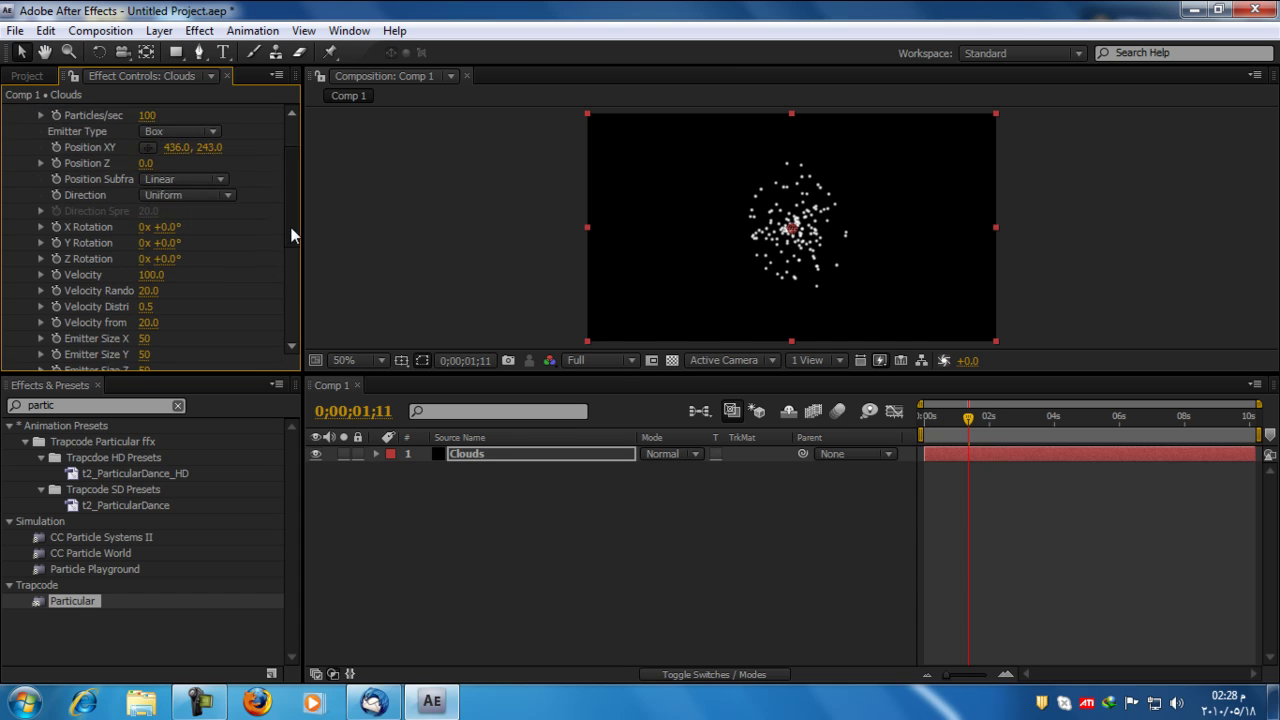
scroll(292, 234, down, 5)
drag(144, 277, 214, 255)
drag(144, 284, 1040, 285)
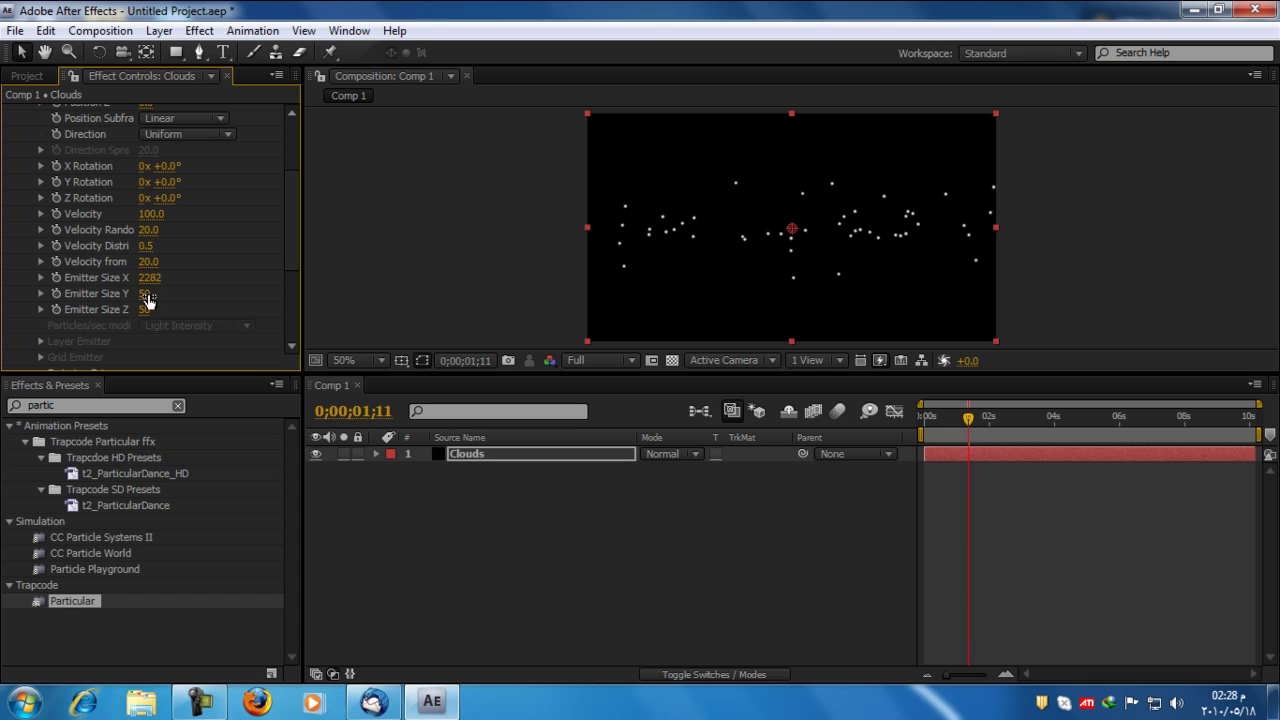
drag(147, 294, 1012, 242)
drag(148, 310, 1086, 255)
drag(101, 311, 56, 325)
drag(153, 313, 67, 314)
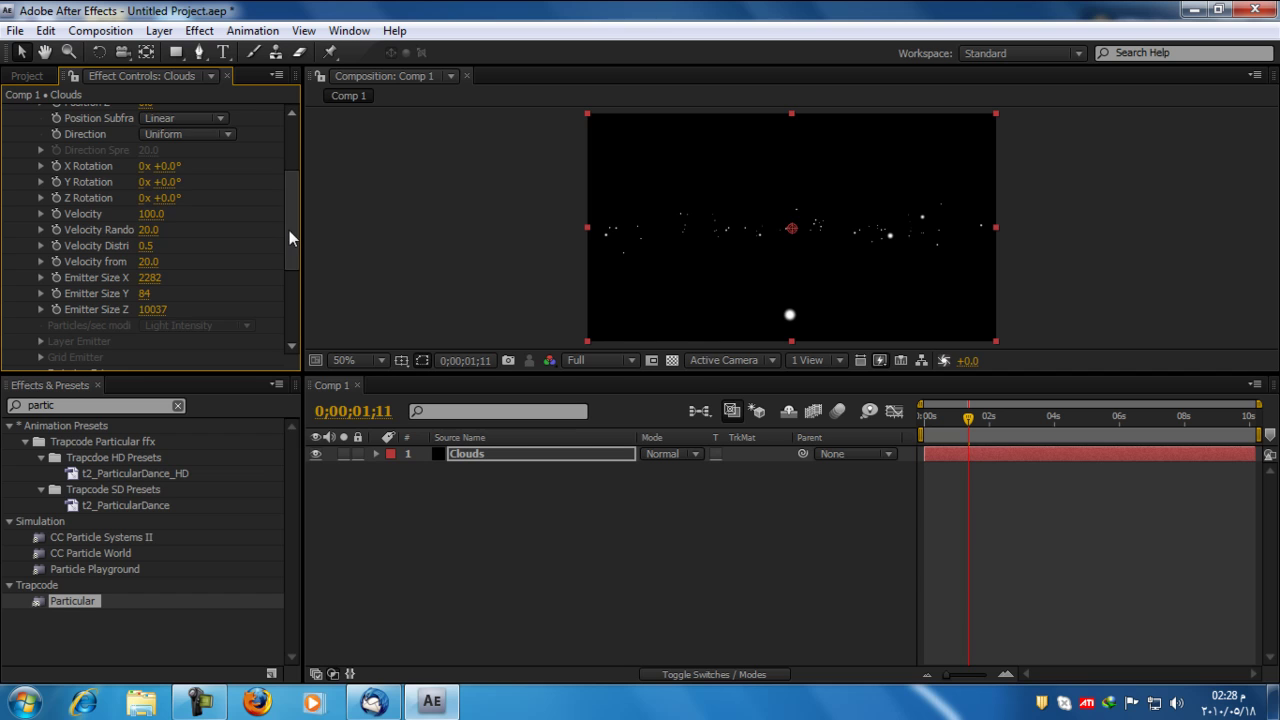
Set the emitter to 300 particles per second and lower its Y position to 331
scroll(289, 230, up, 3)
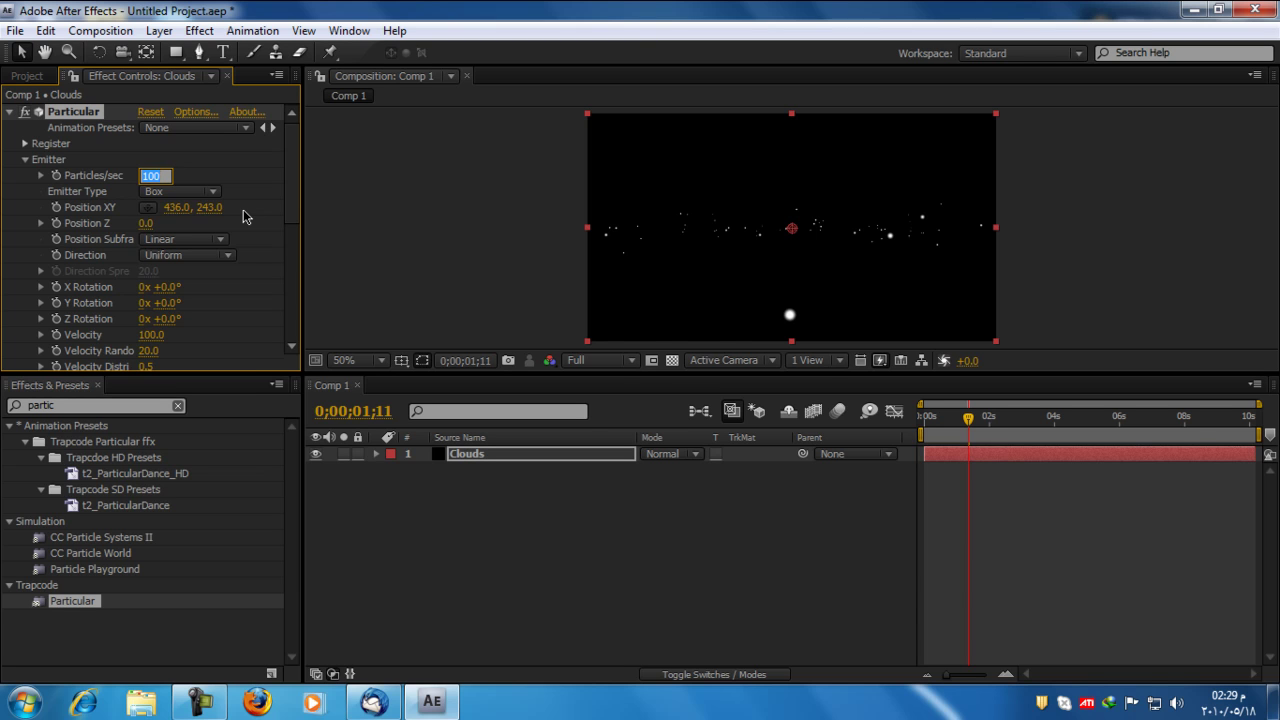
text(300)
key(Return)
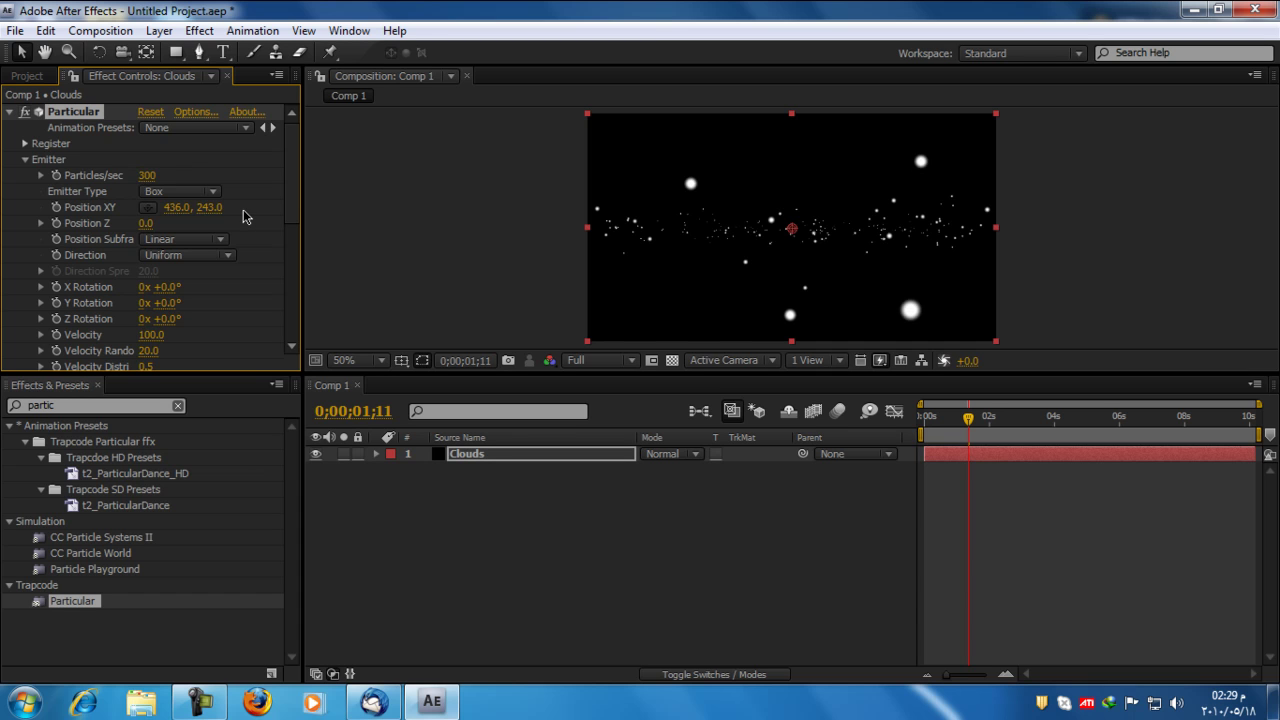
scroll(298, 222, down, 1)
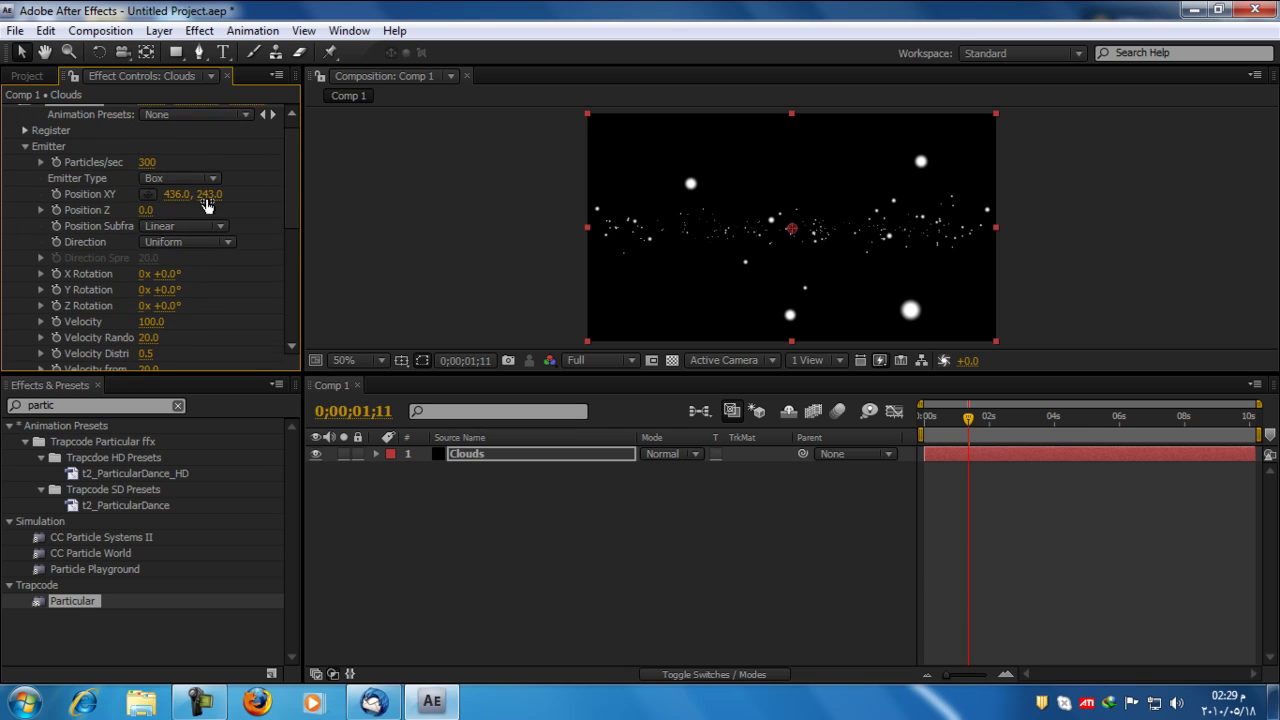
drag(208, 196, 293, 195)
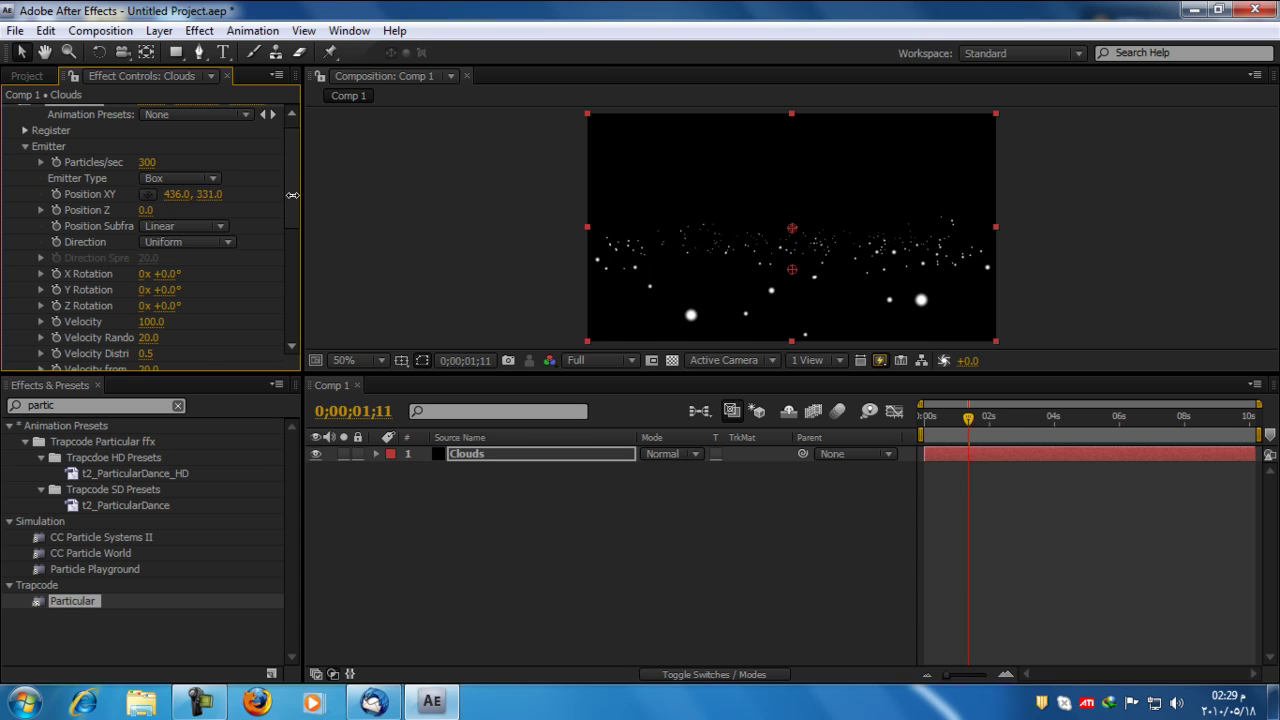
Move the playhead to 0;00;03;11 and set the emitter's Velocity to 0
drag(295, 199, 290, 320)
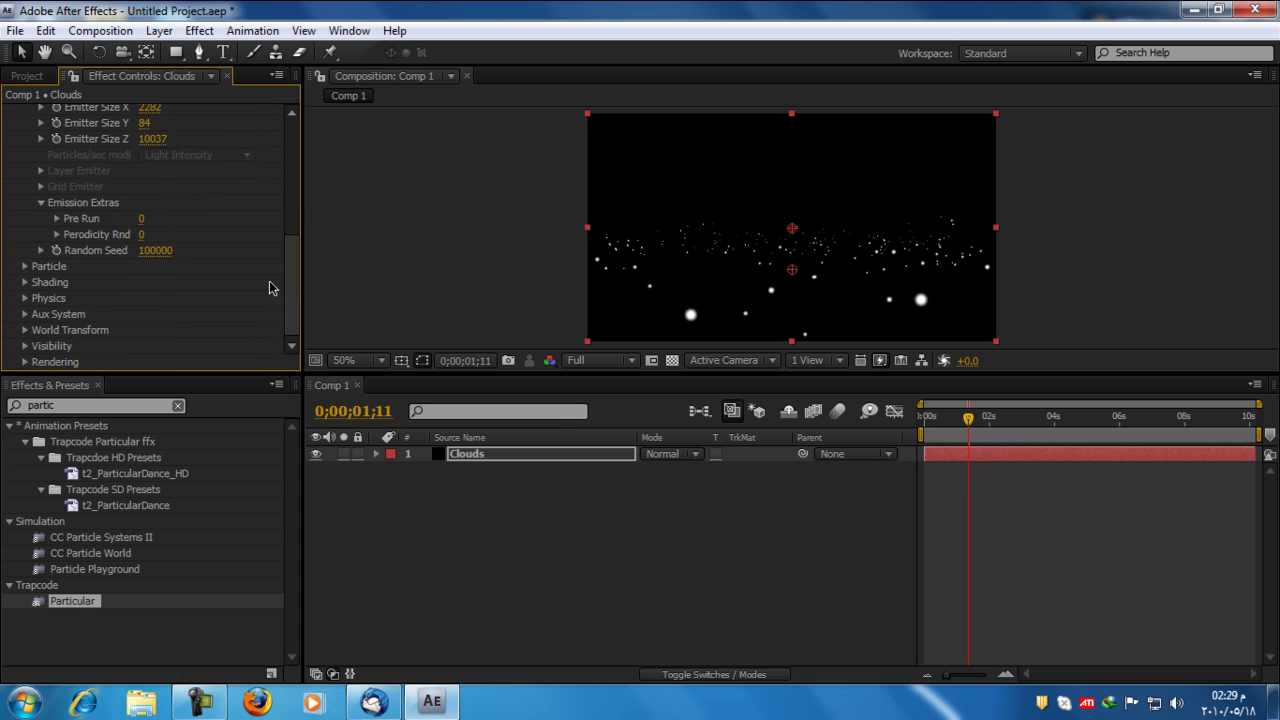
drag(968, 416, 1034, 436)
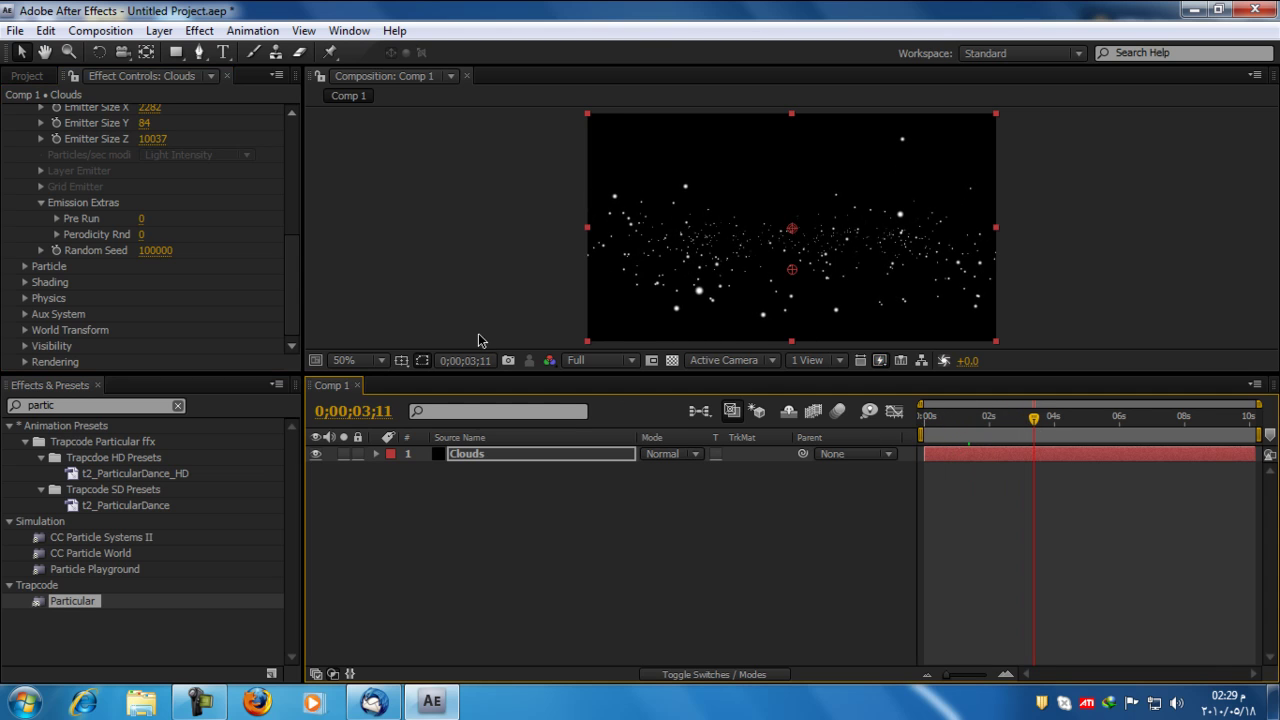
drag(292, 299, 297, 261)
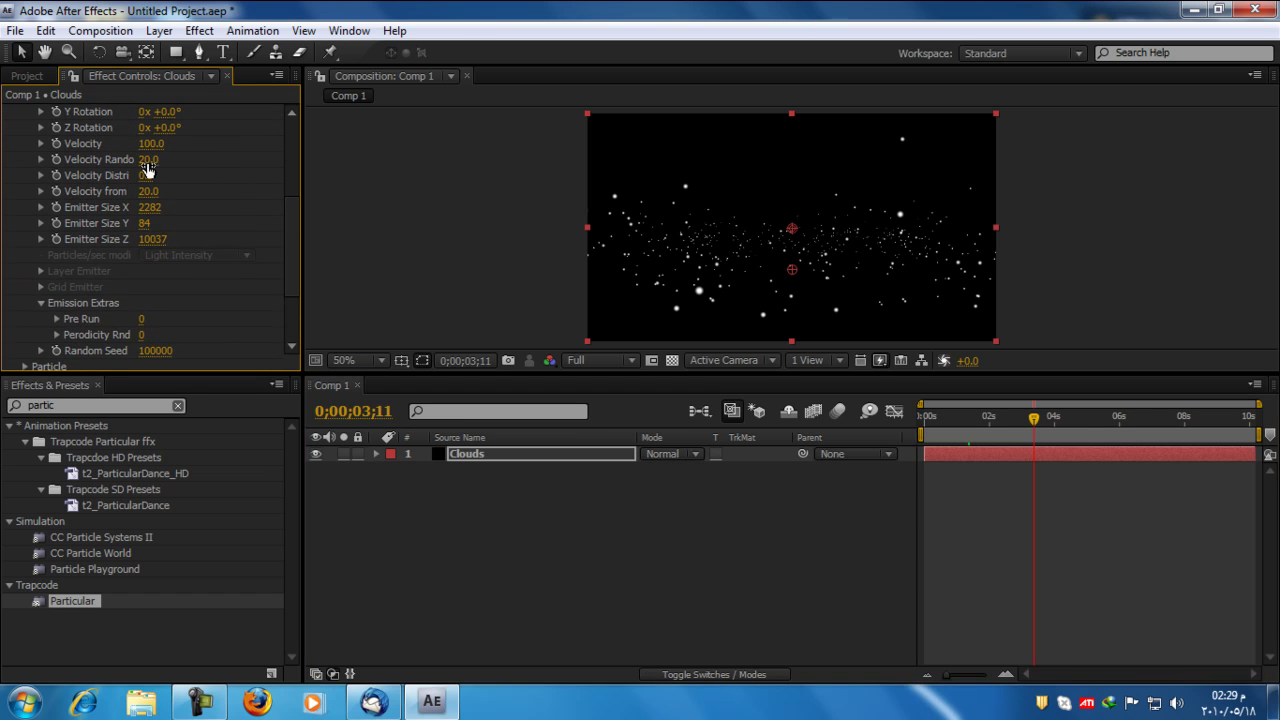
text(0)
key(Return)
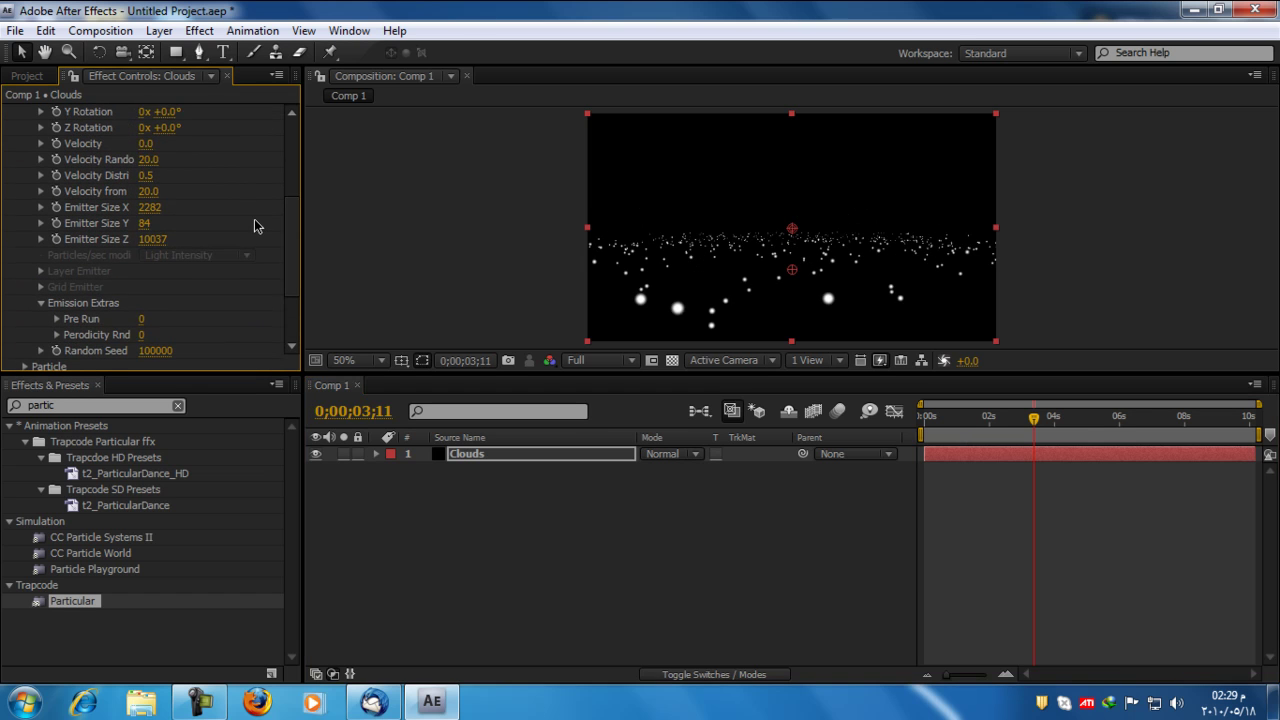
Return the playhead to 0;00;00;00 and review the emitter settings
drag(1034, 418, 924, 422)
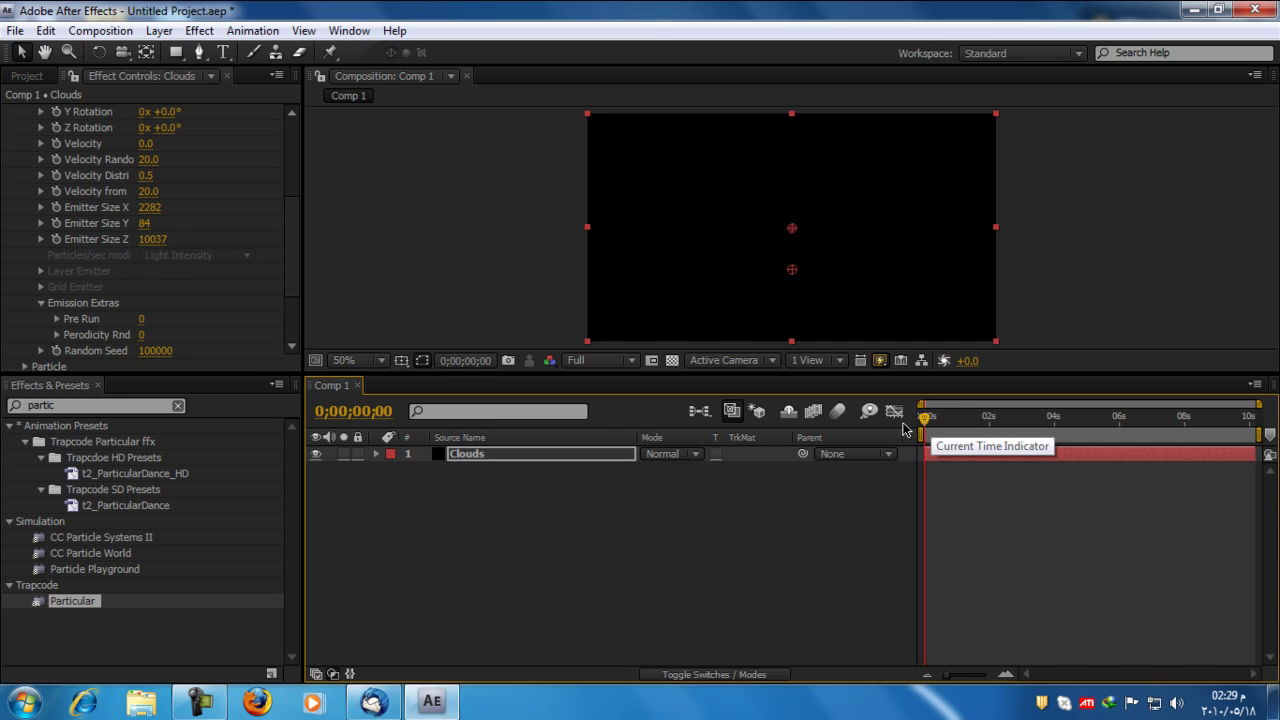
click(142, 319)
click(286, 288)
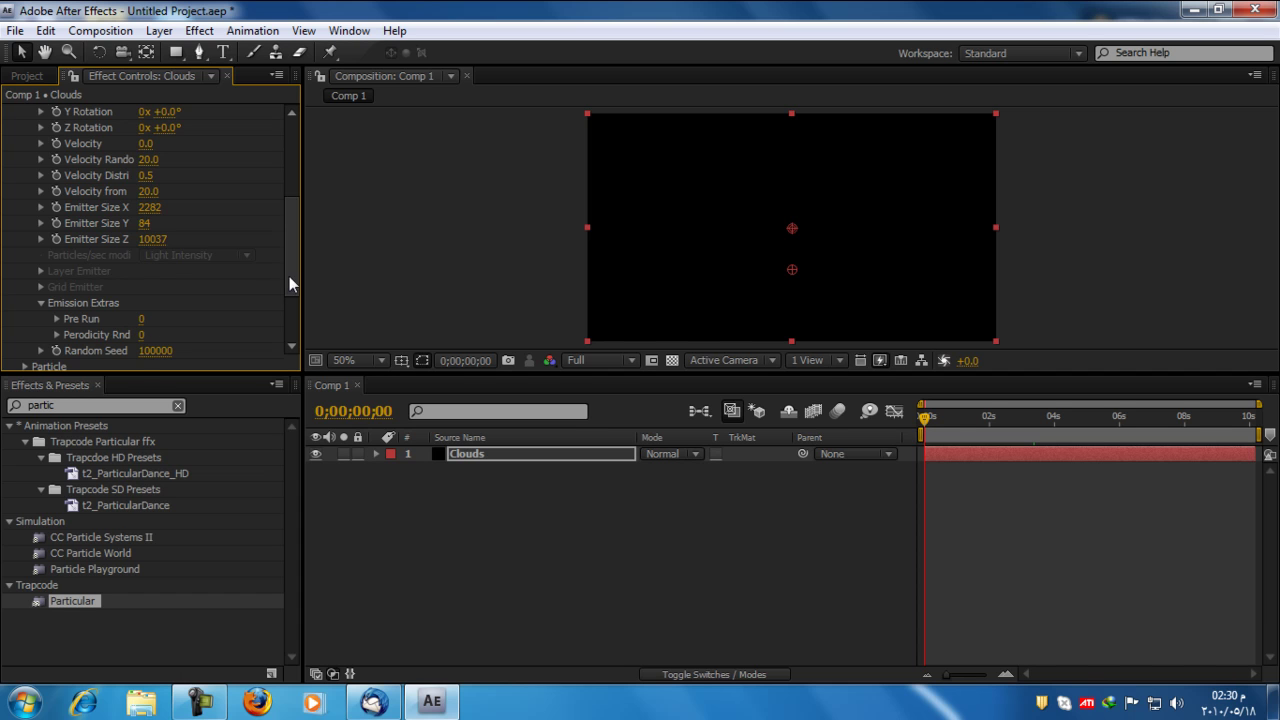
drag(289, 276, 305, 166)
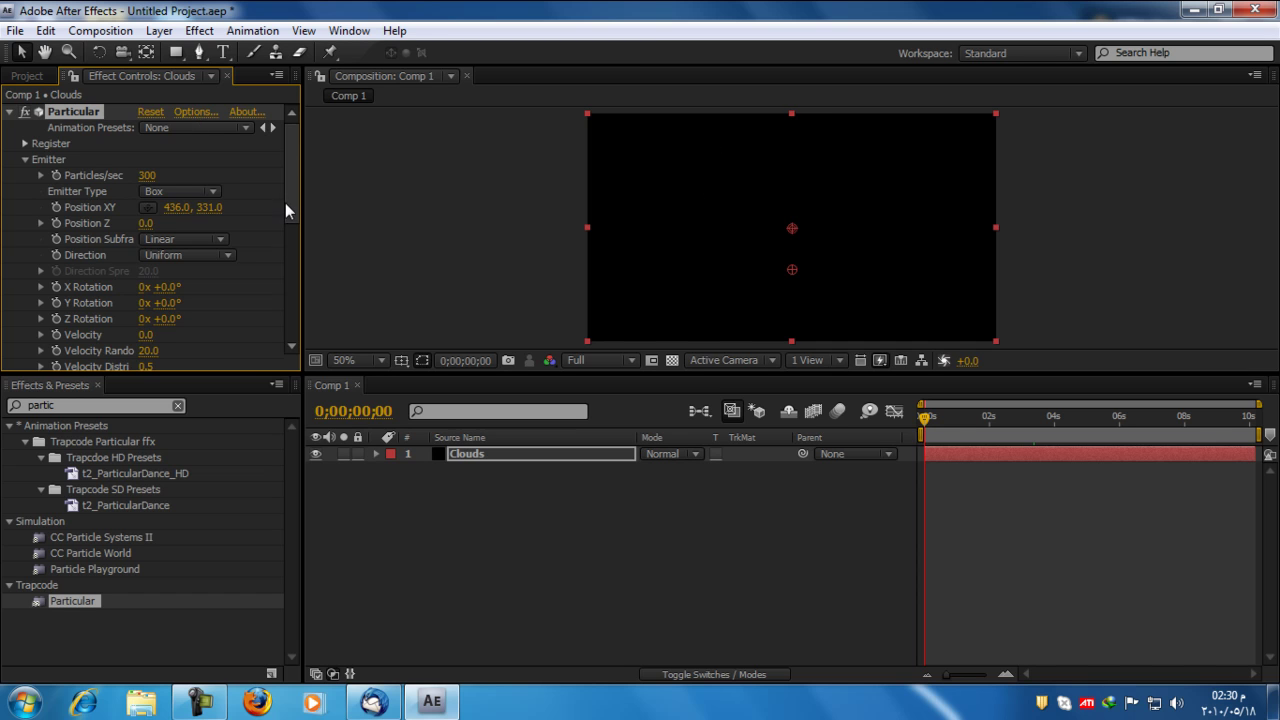
drag(288, 203, 286, 303)
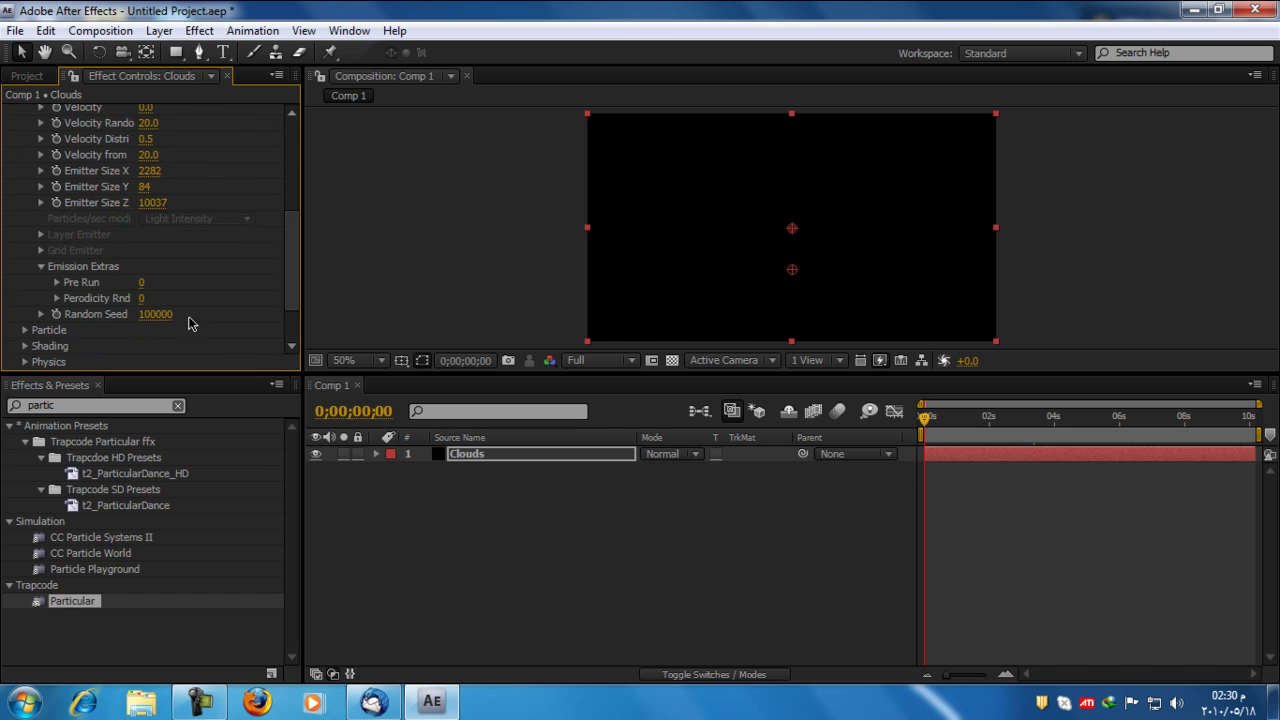
Set the emitter's Pre Run to 50 in Emission Extras
click(140, 284)
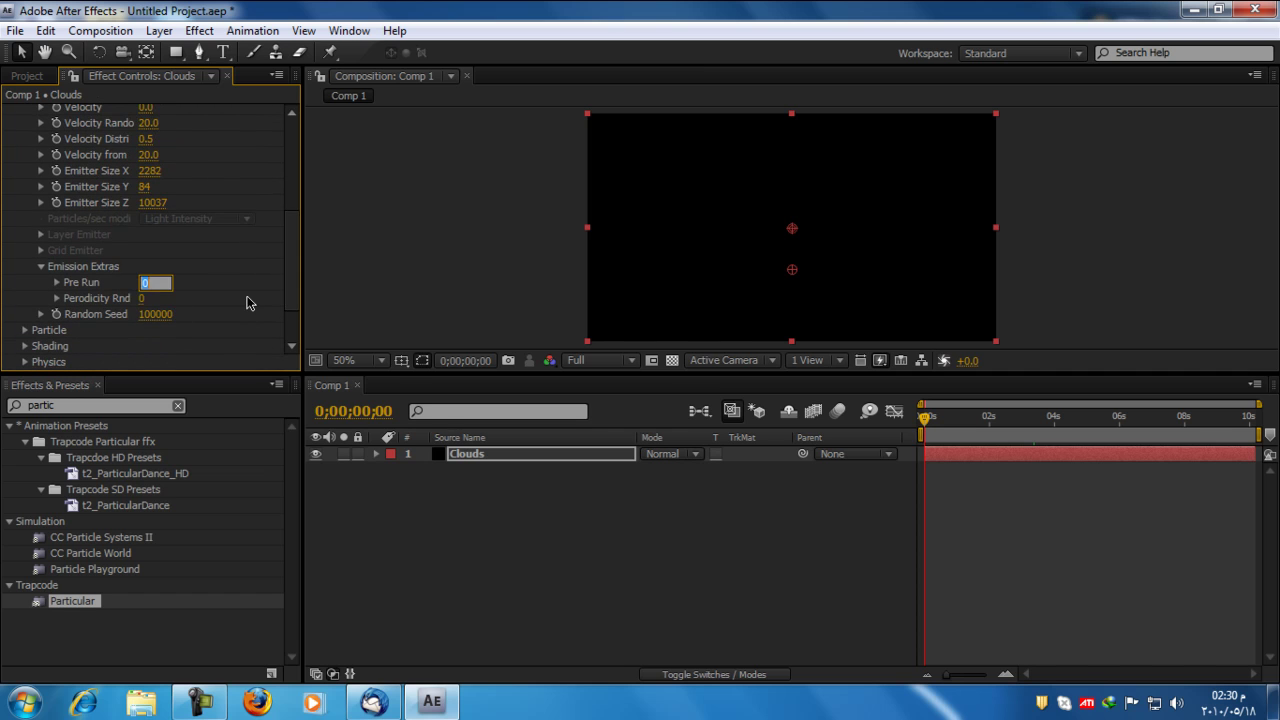
text(5)
key(Return)
mouse_move(925, 418)
mouse_down()
mouse_move(980, 422)
mouse_move(925, 420)
mouse_up()
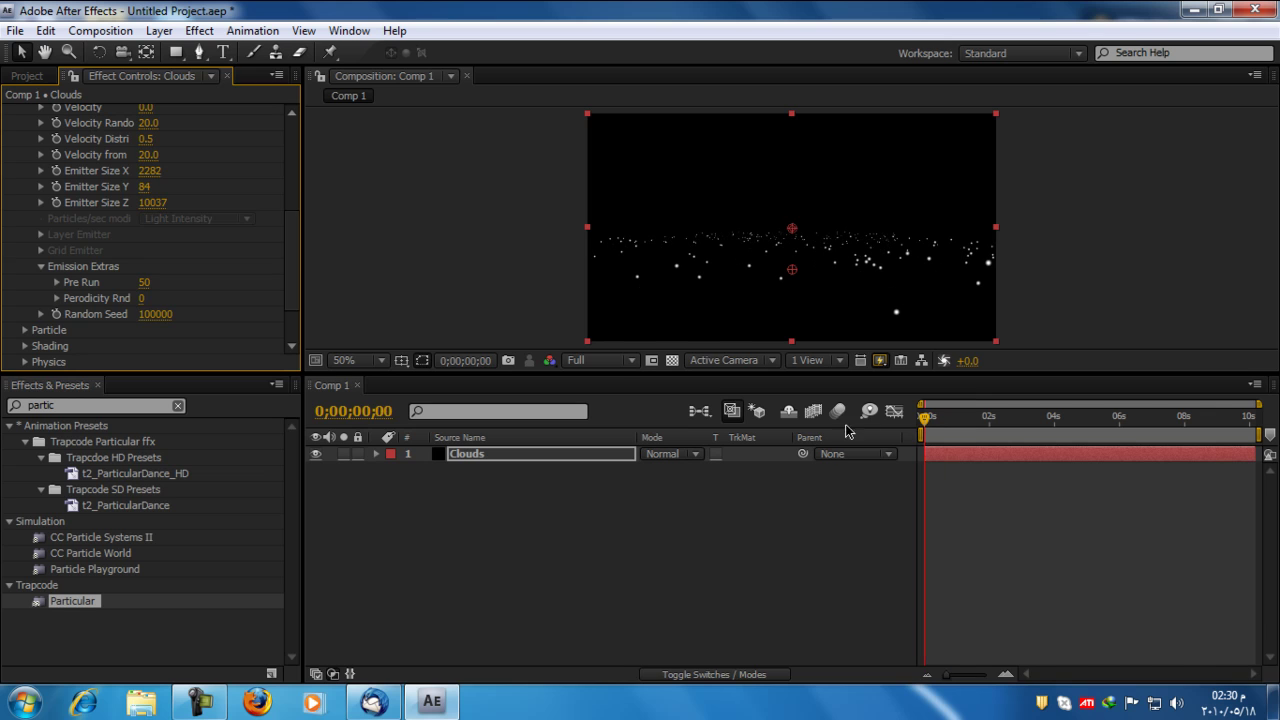
Set the emitter's Pre Run to 100, keeping the playhead on the first frame
click(146, 284)
text(100)
key(Return)
drag(928, 418, 845, 425)
click(845, 425)
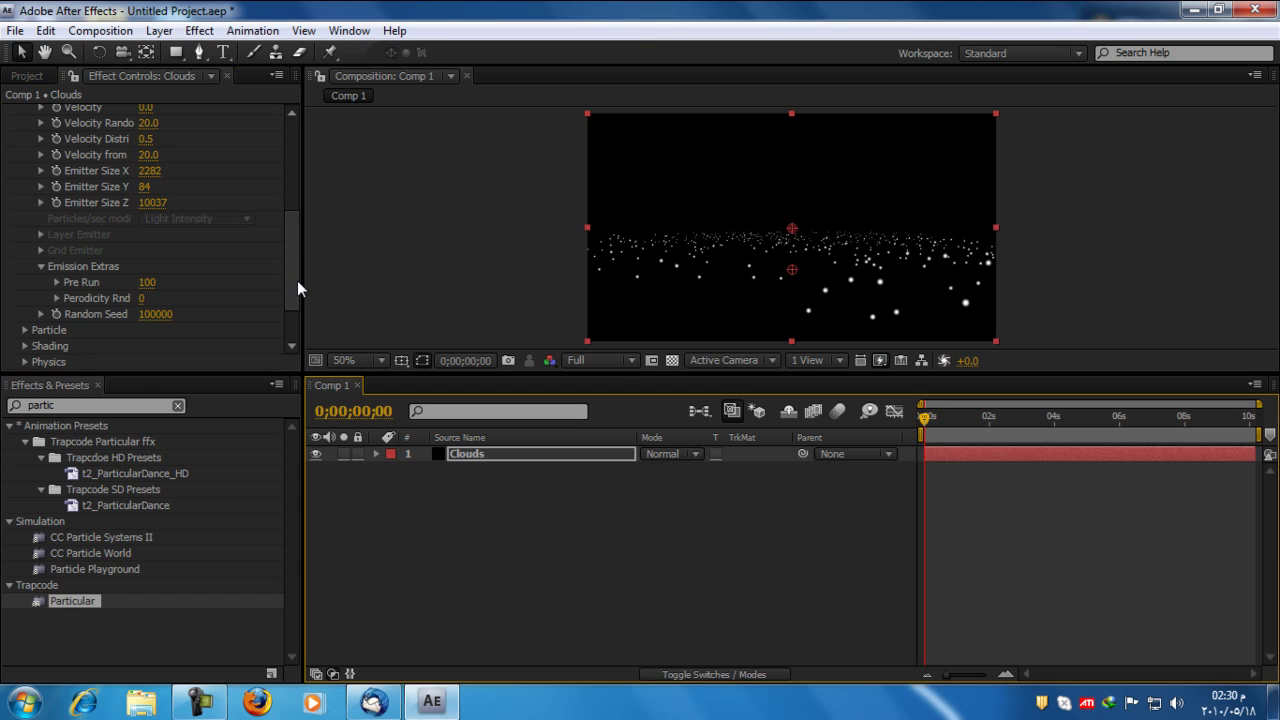
Set the particle type to Cloudlet and raise the particle Size to 101
drag(294, 287, 291, 309)
click(25, 266)
scroll(140, 345, down, 3)
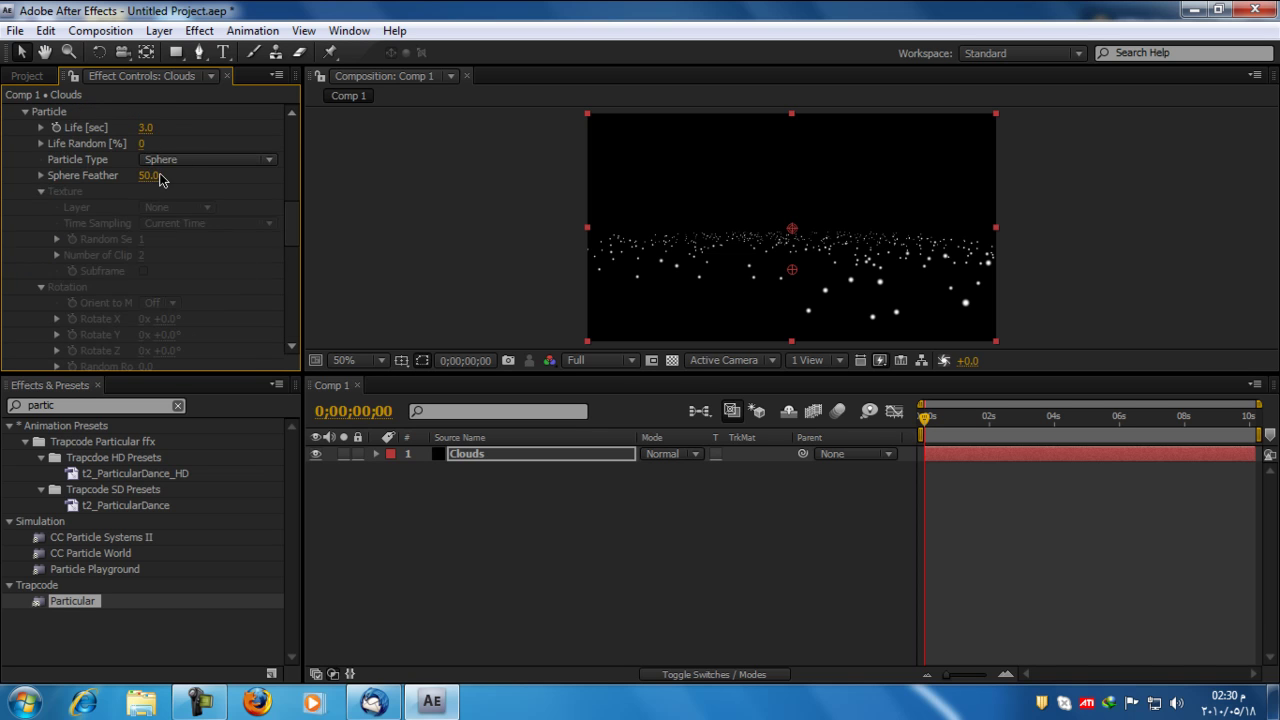
click(261, 162)
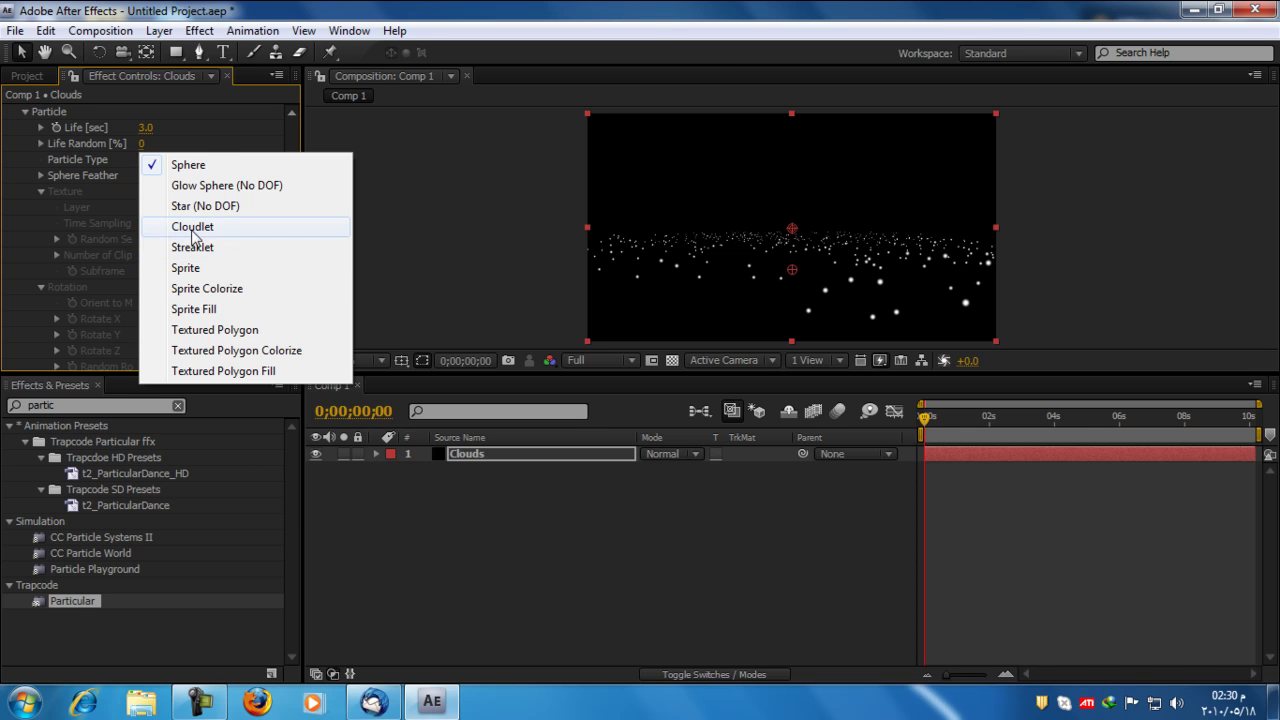
click(198, 229)
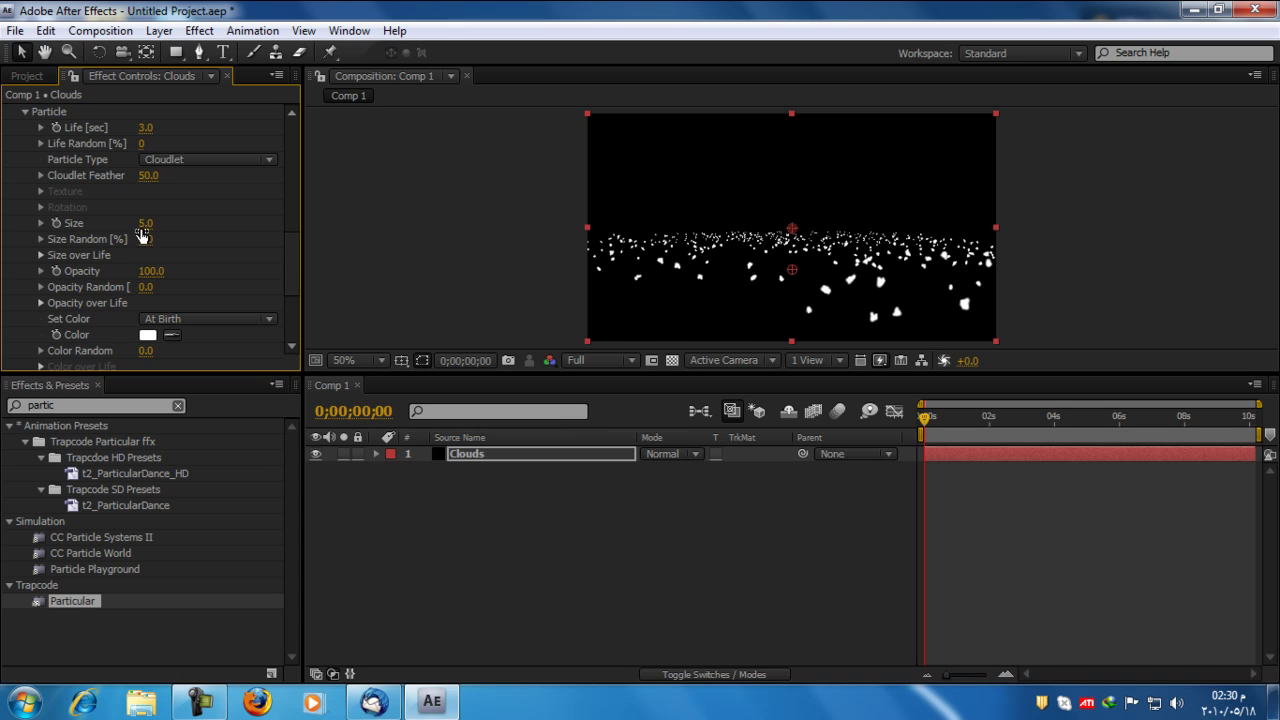
drag(146, 226, 197, 231)
drag(218, 231, 238, 233)
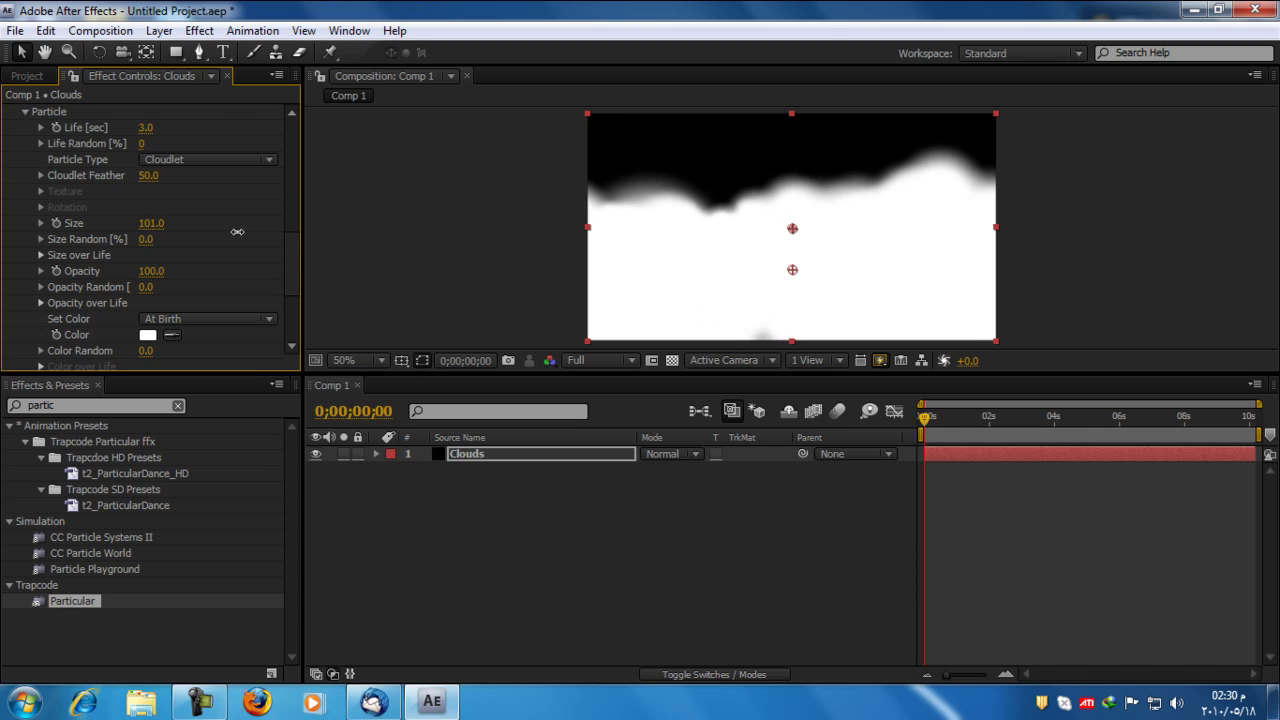
Set the particle Size to 80 and the Size Random to 100%
click(153, 226)
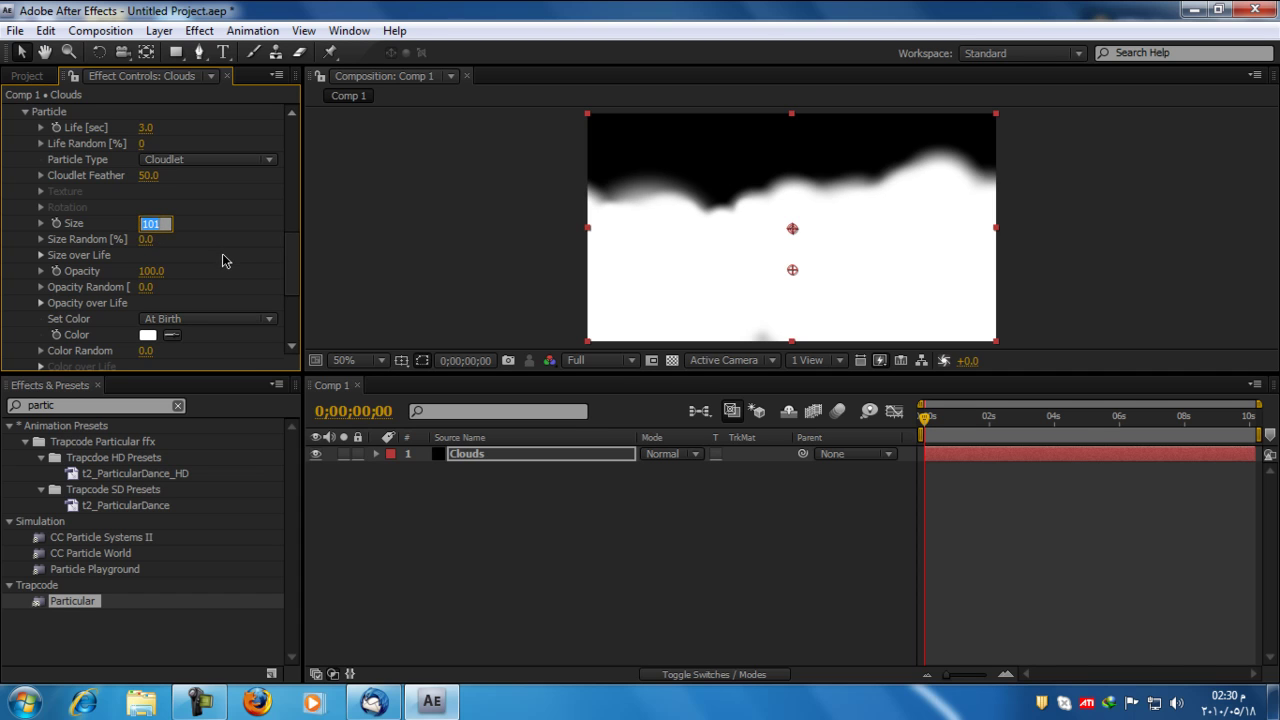
text(80)
key(Return)
click(147, 240)
text(1)
key(Return)
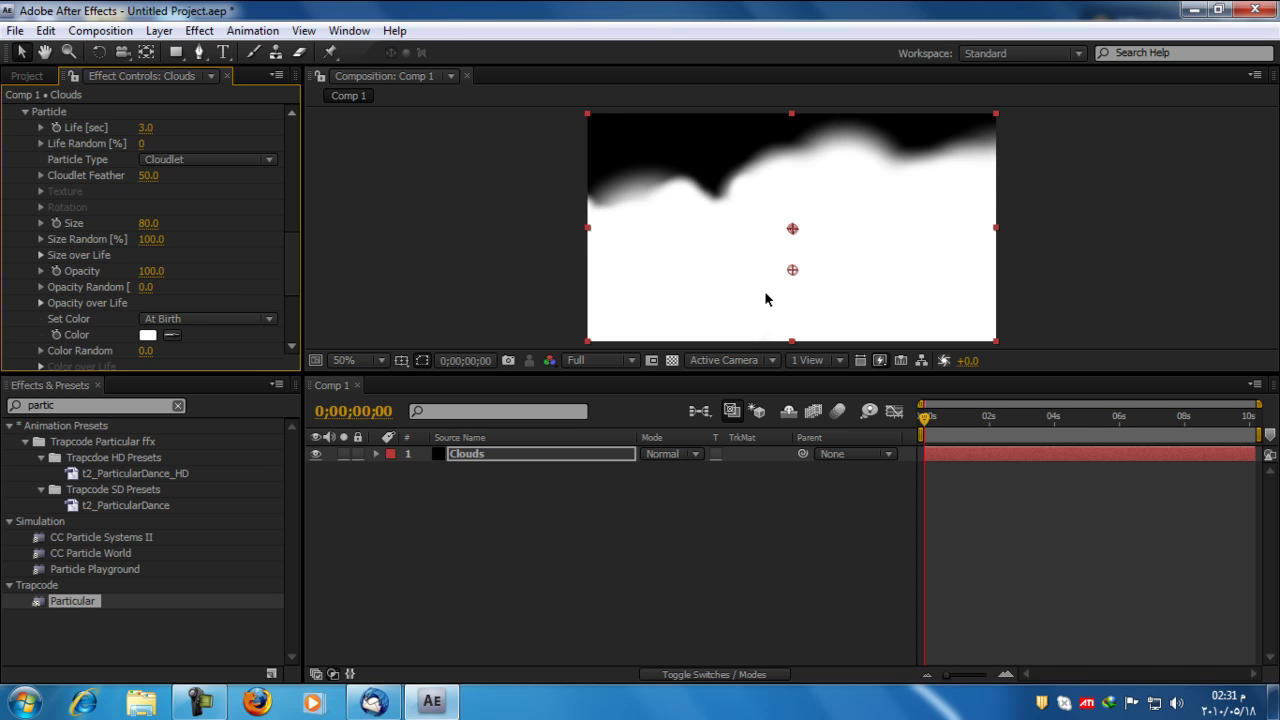
Reduce the cloudlet particle Size to 60
click(149, 223)
text(60)
key(Return)
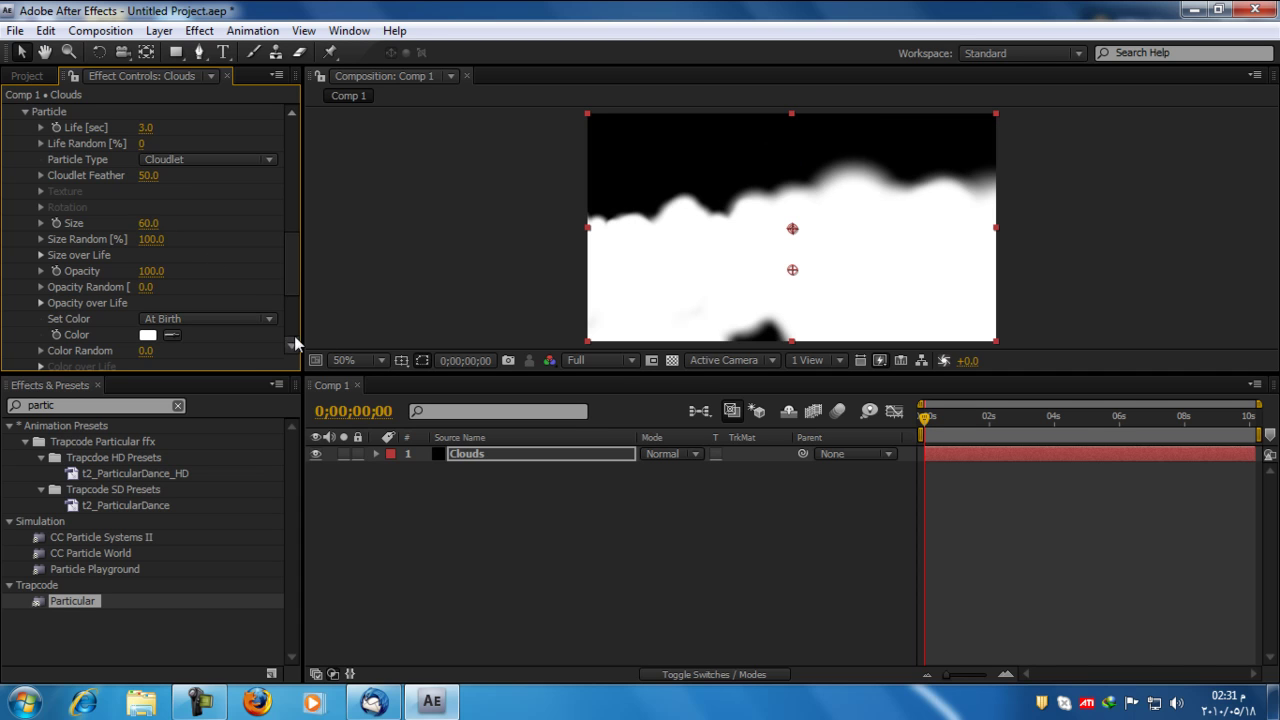
Set the particle Opacity to 10 and the Opacity Random to 70%
click(151, 275)
text(10)
key(Return)
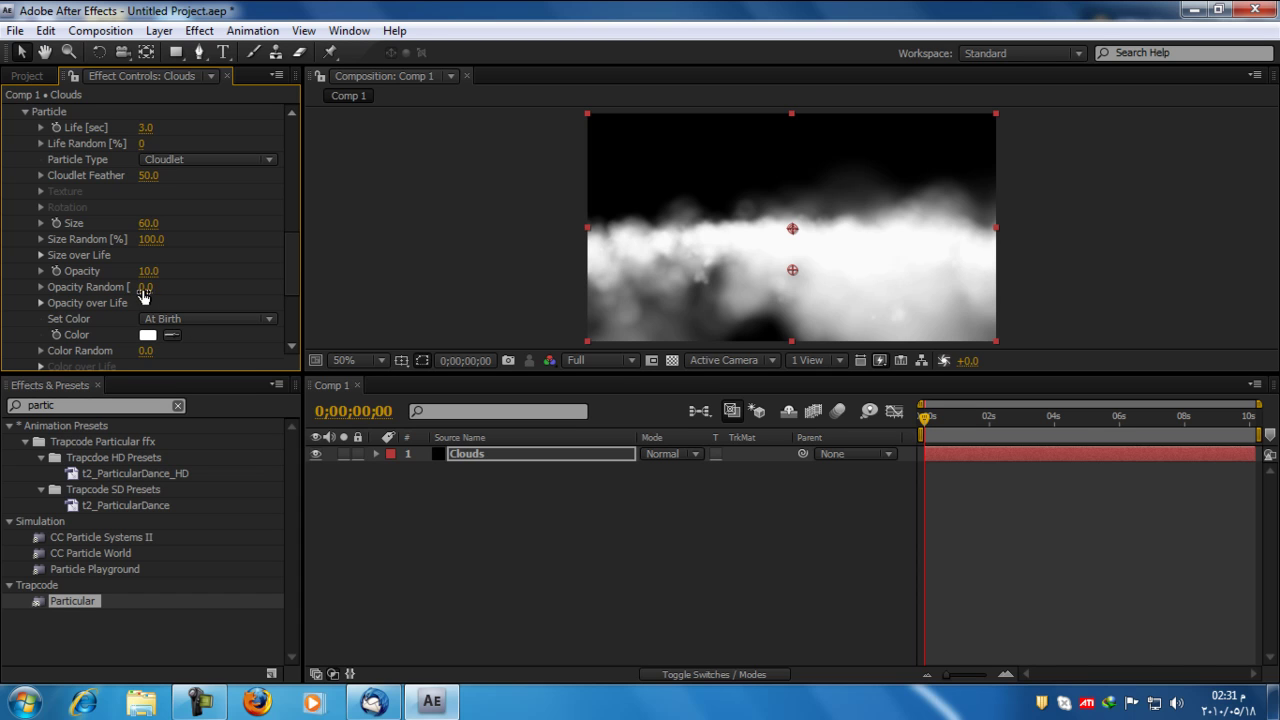
click(145, 287)
text(70)
key(Return)
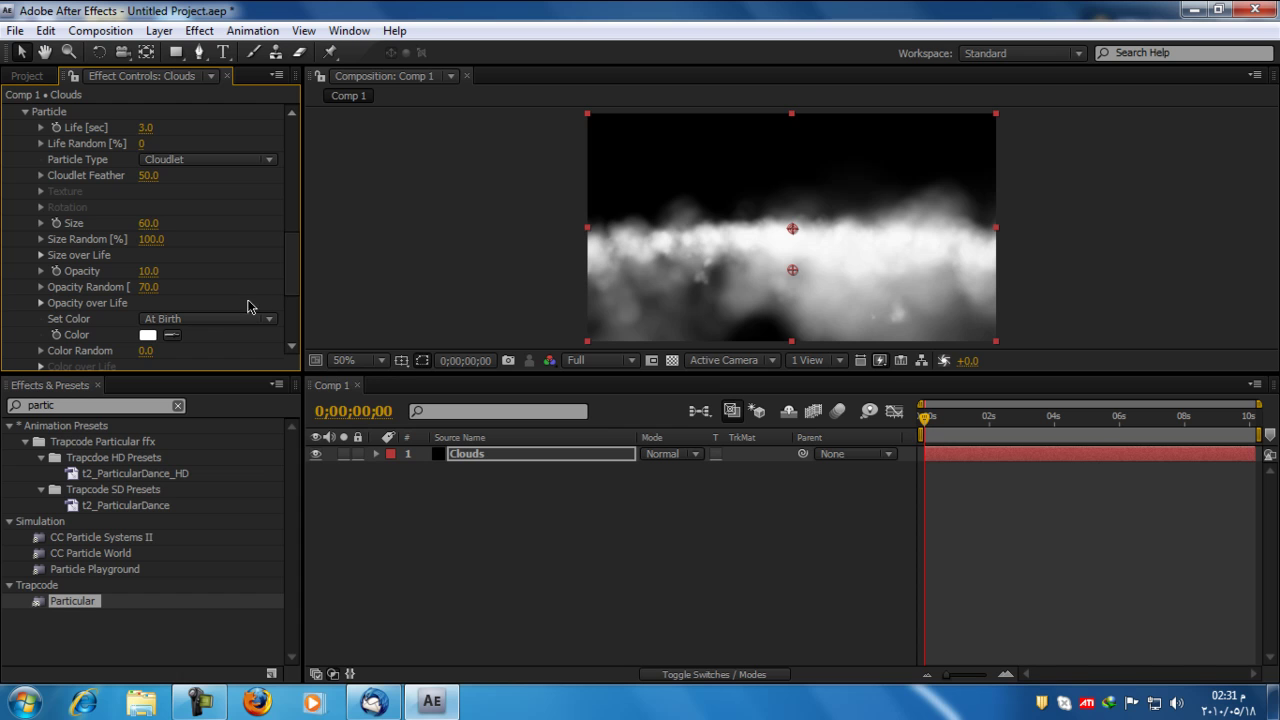
Run a short RAM preview of the cloud animation from the first frame and stop it
mouse_move(289, 277)
mouse_down()
mouse_move(284, 303)
mouse_move(282, 280)
mouse_up()
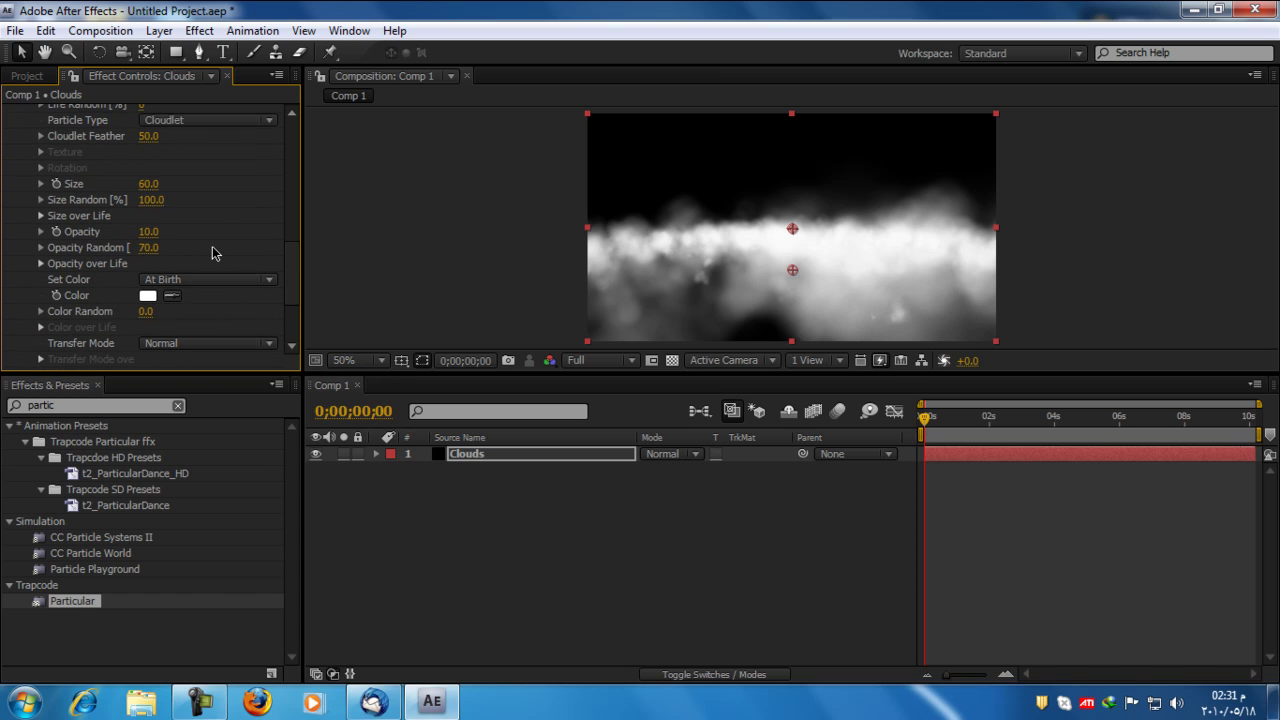
mouse_move(926, 420)
mouse_down()
mouse_move(948, 424)
mouse_move(922, 420)
mouse_up()
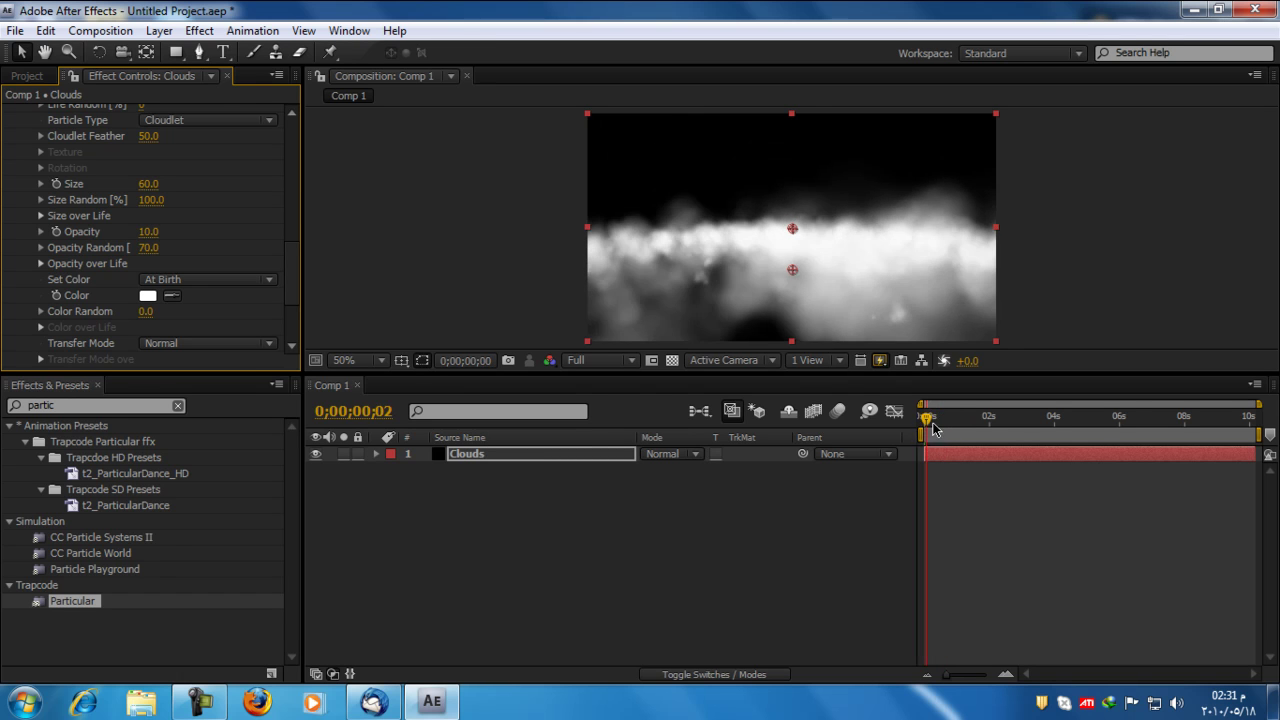
click(866, 432)
key(KP_0)
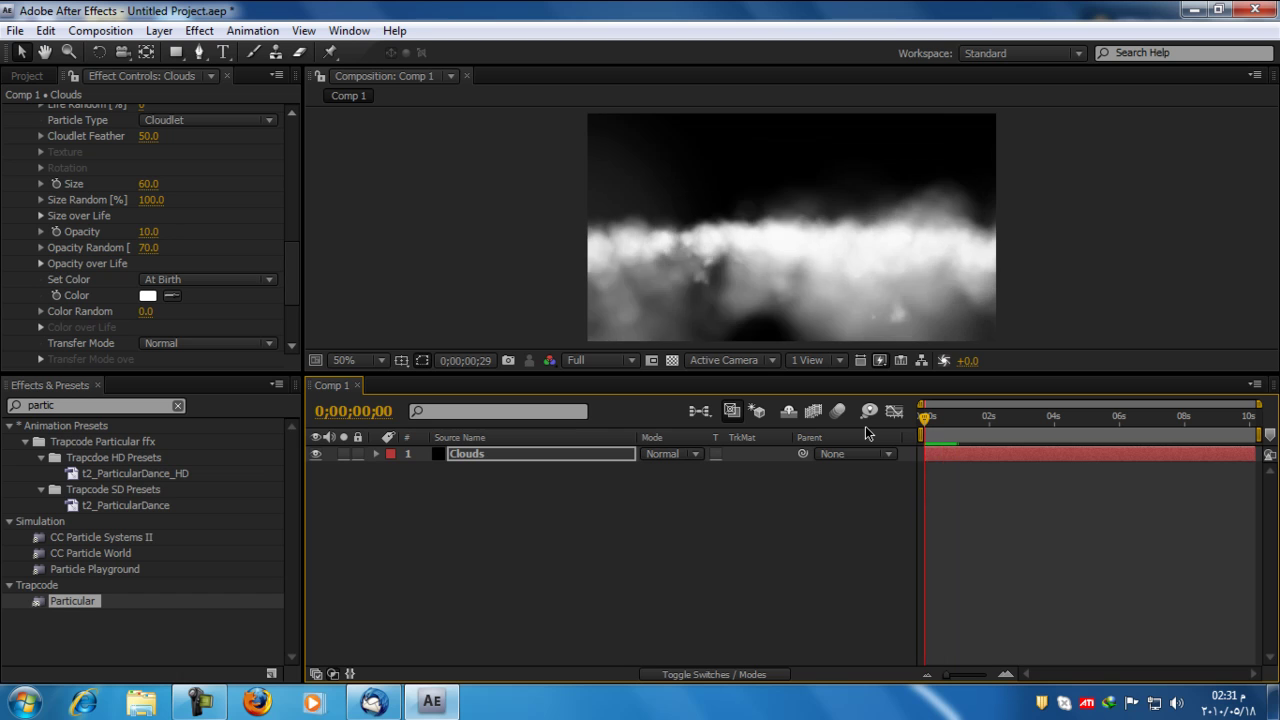
key(space)
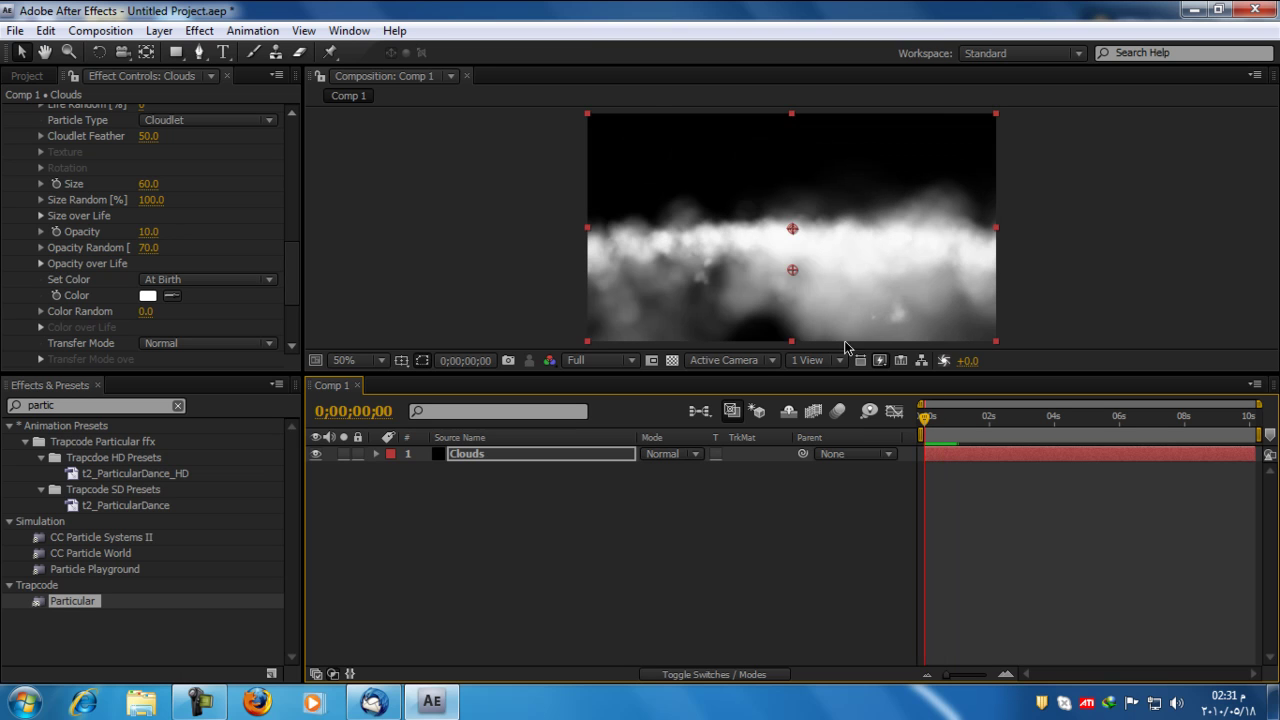
Enlarge the effect settings area and apply the Opacity over Life preset curve that fades in at birth and out at death, previewing the result
click(294, 290)
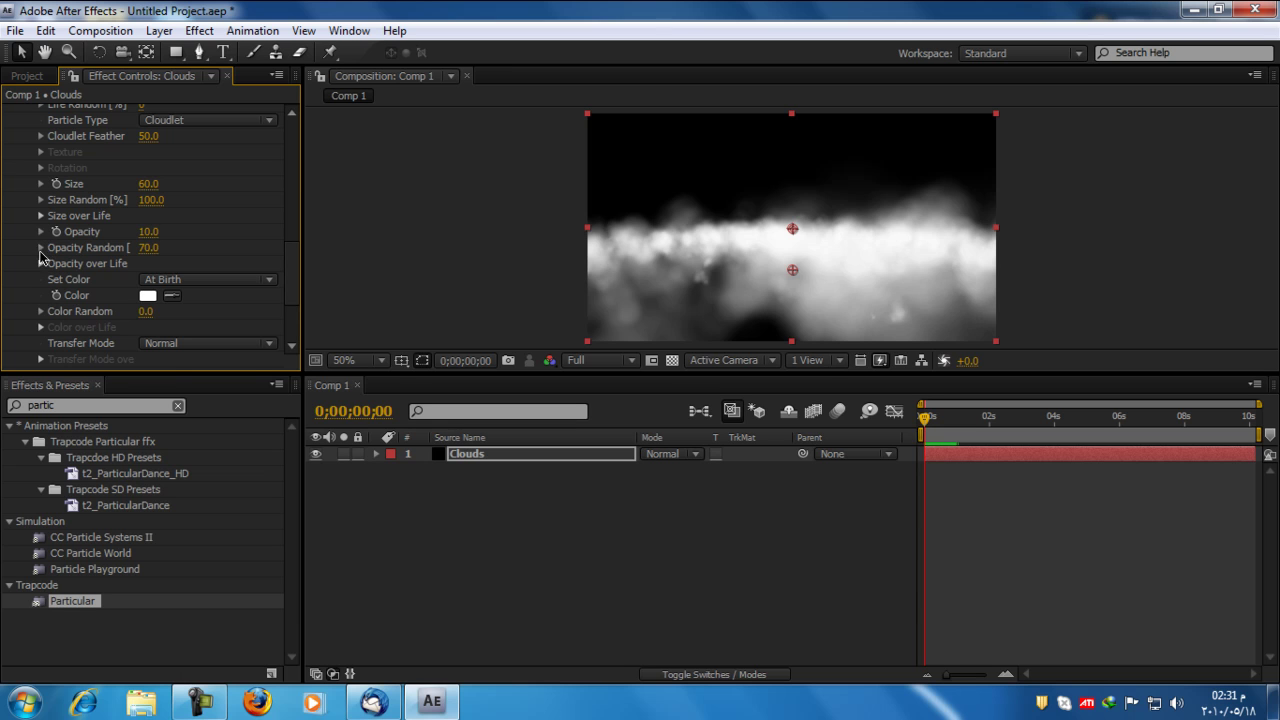
click(41, 263)
drag(304, 287, 480, 286)
drag(350, 376, 354, 404)
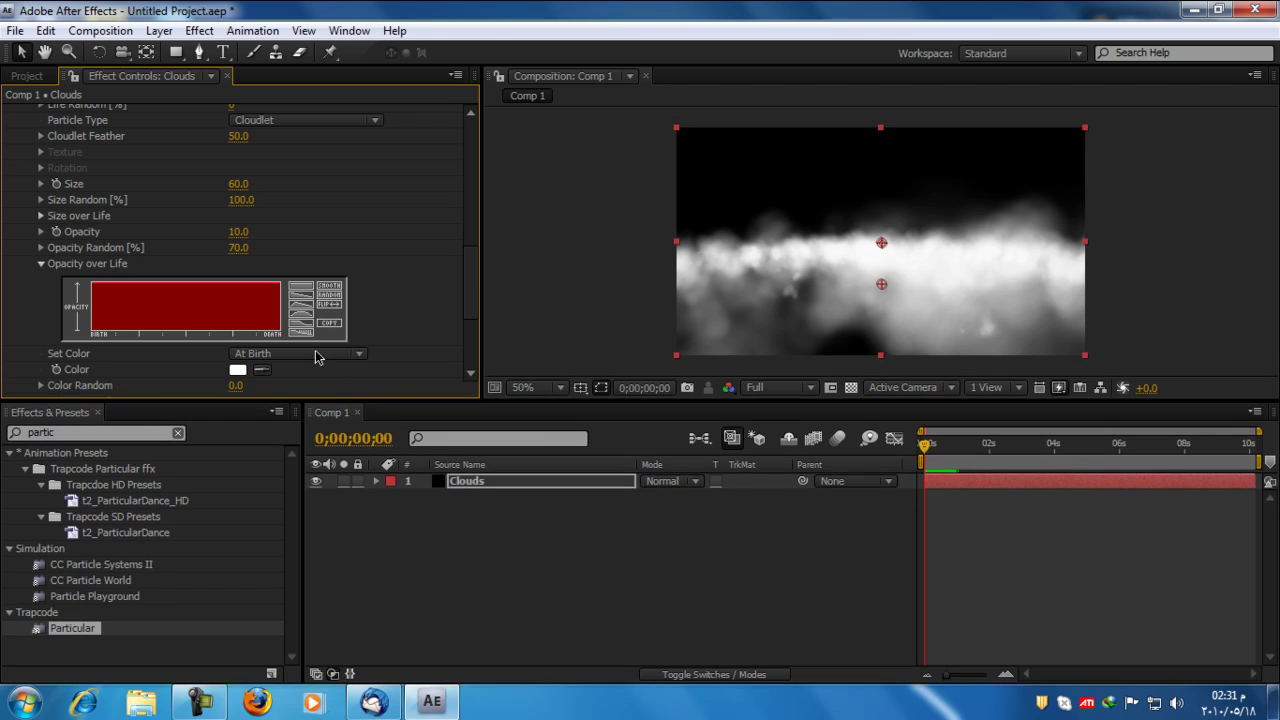
click(302, 322)
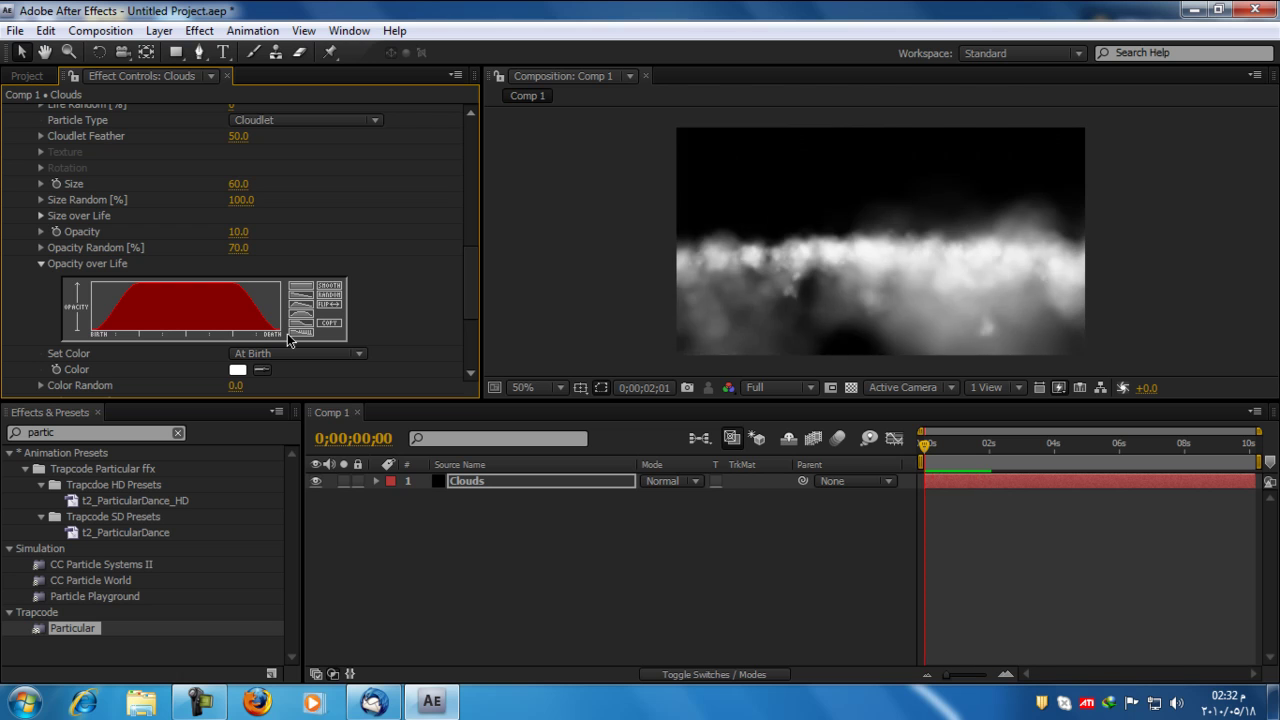
key(space)
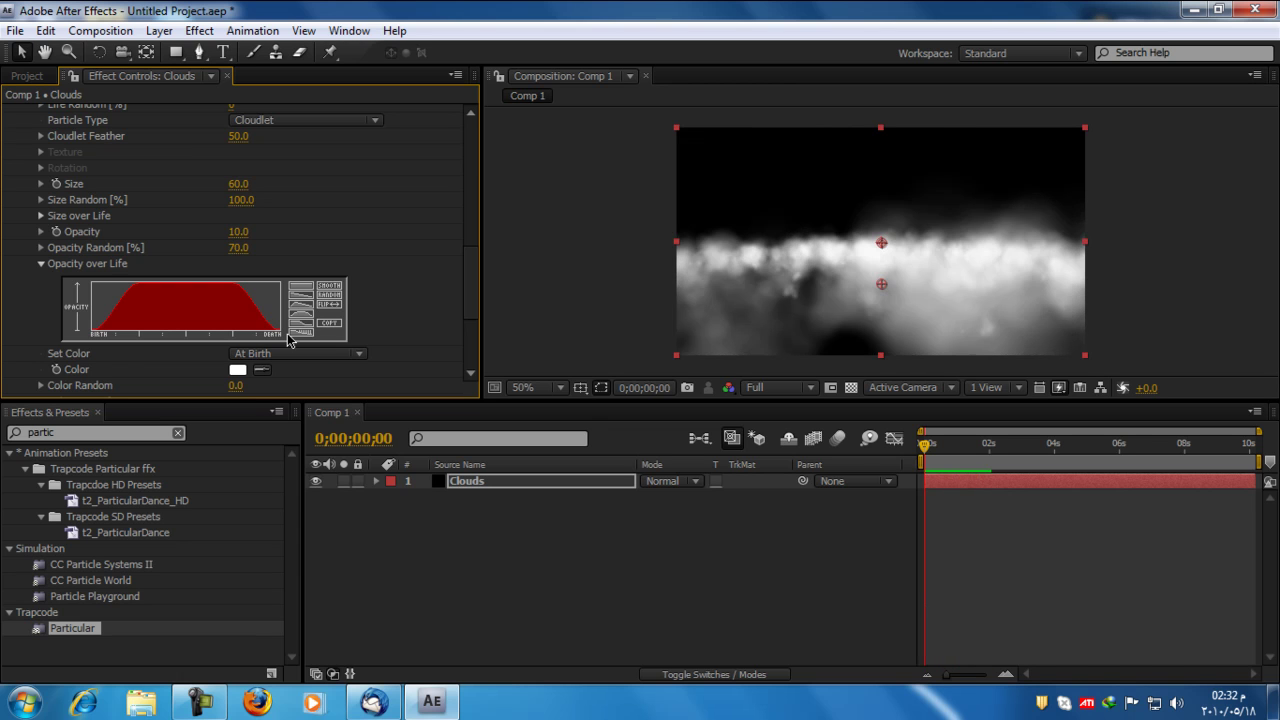
Set the emitter's Random Seed to 100, and raise it to 190 for a different cloud layout
drag(467, 289, 475, 232)
click(242, 281)
text(100)
key(Return)
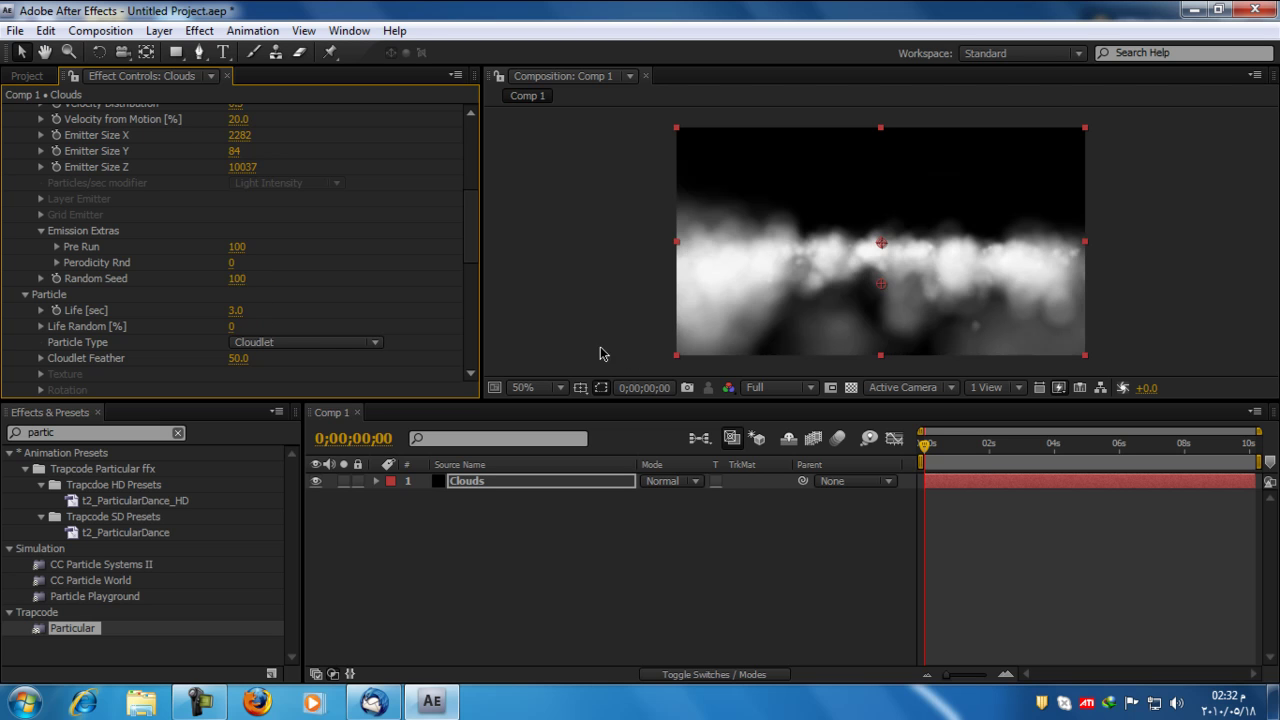
drag(237, 278, 244, 278)
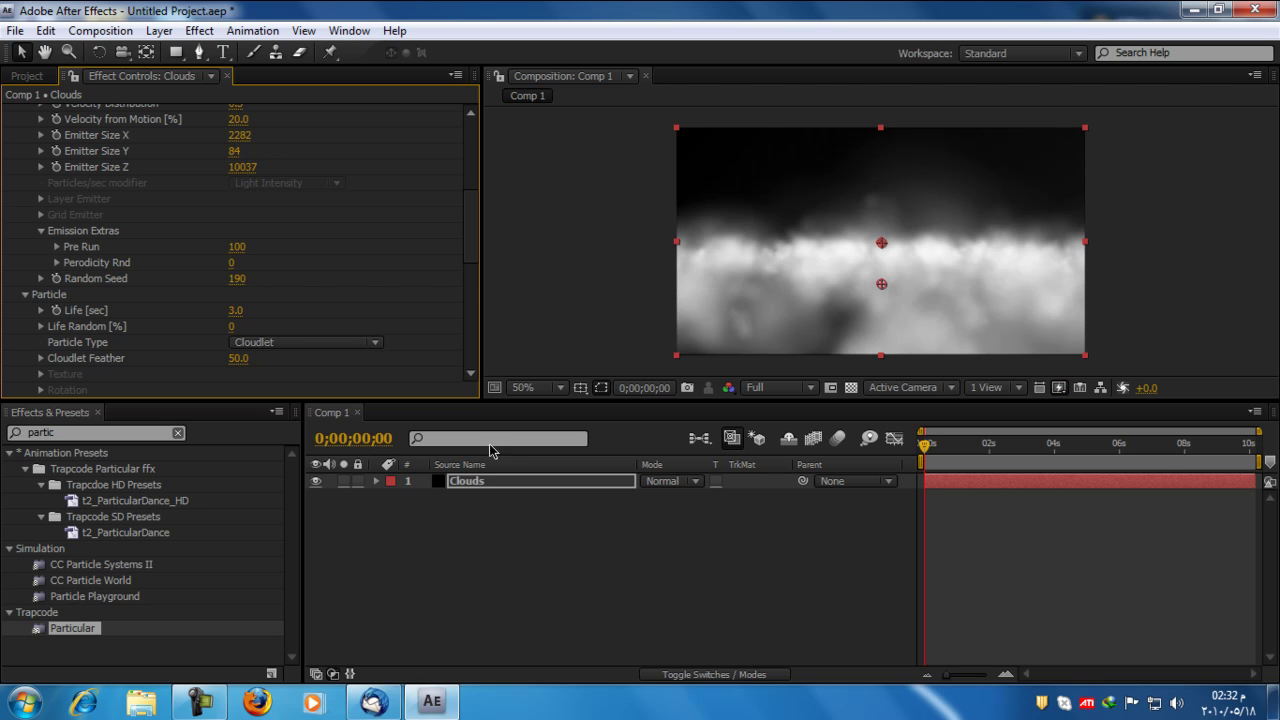
Open the Air settings within Physics and set Wind Z to -44
drag(469, 250, 473, 350)
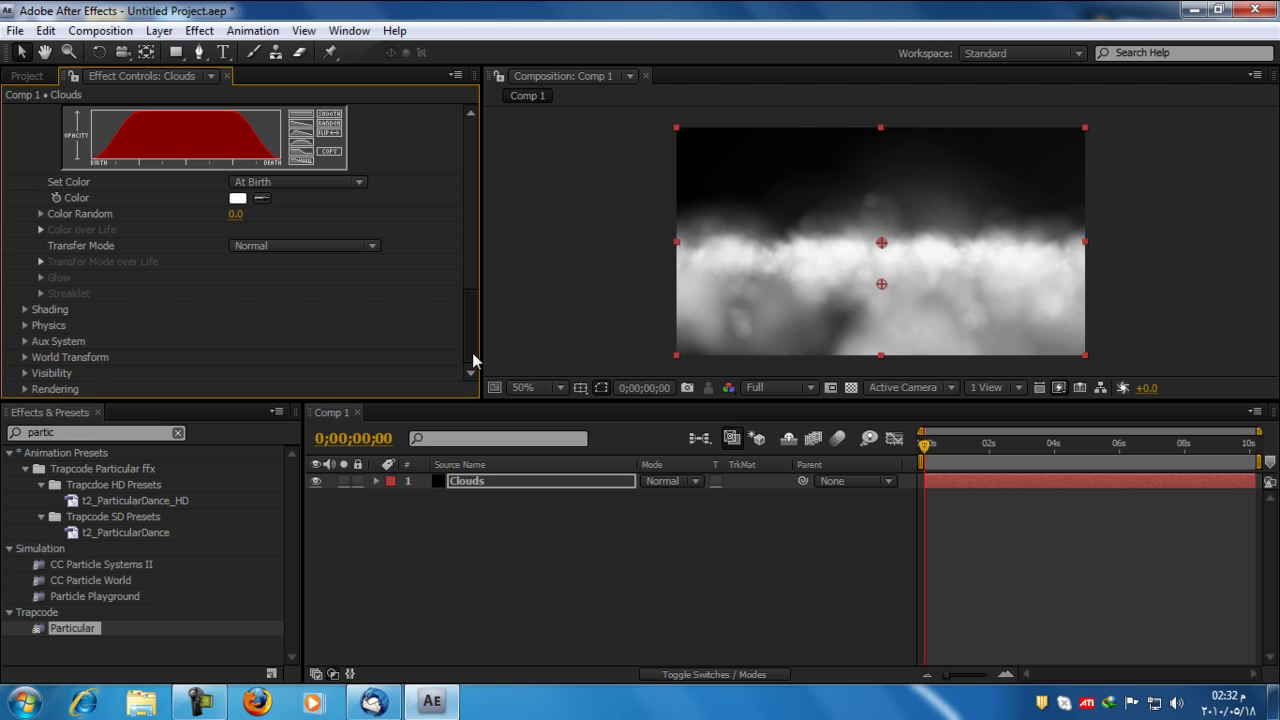
click(24, 326)
scroll(196, 333, down, 5)
drag(464, 266, 466, 263)
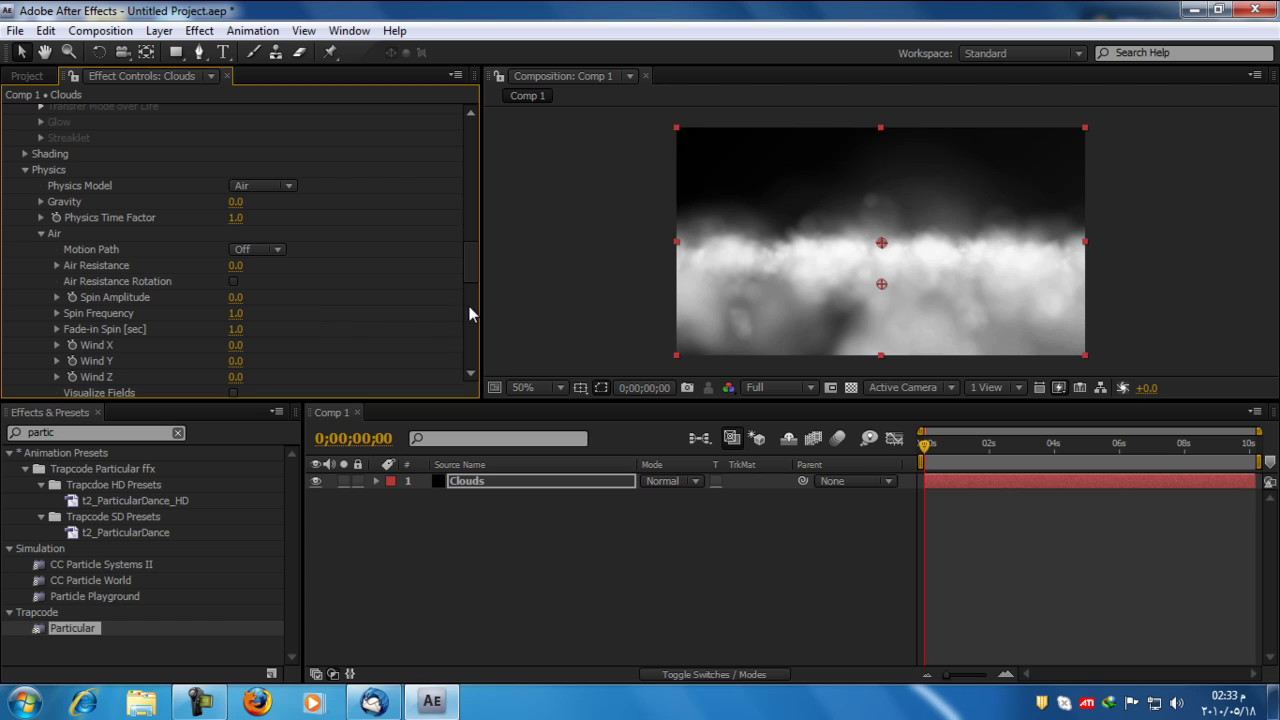
drag(471, 275, 472, 282)
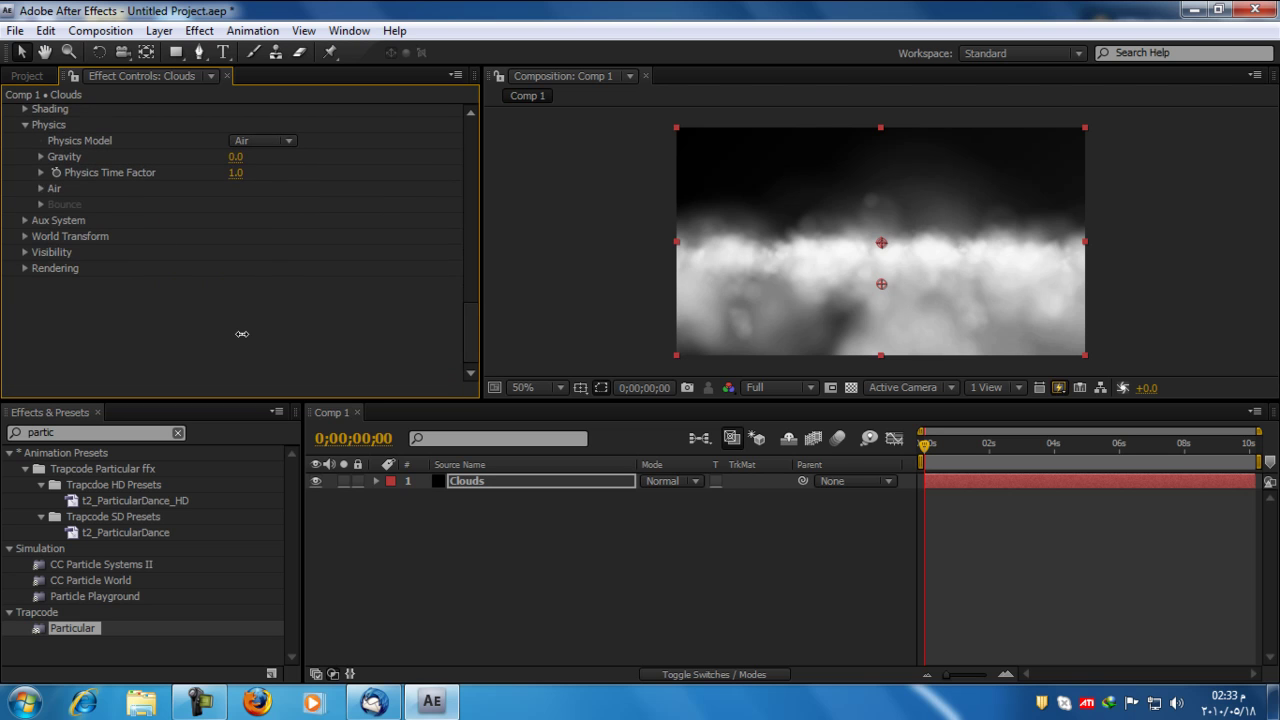
scroll(334, 336, up, 3)
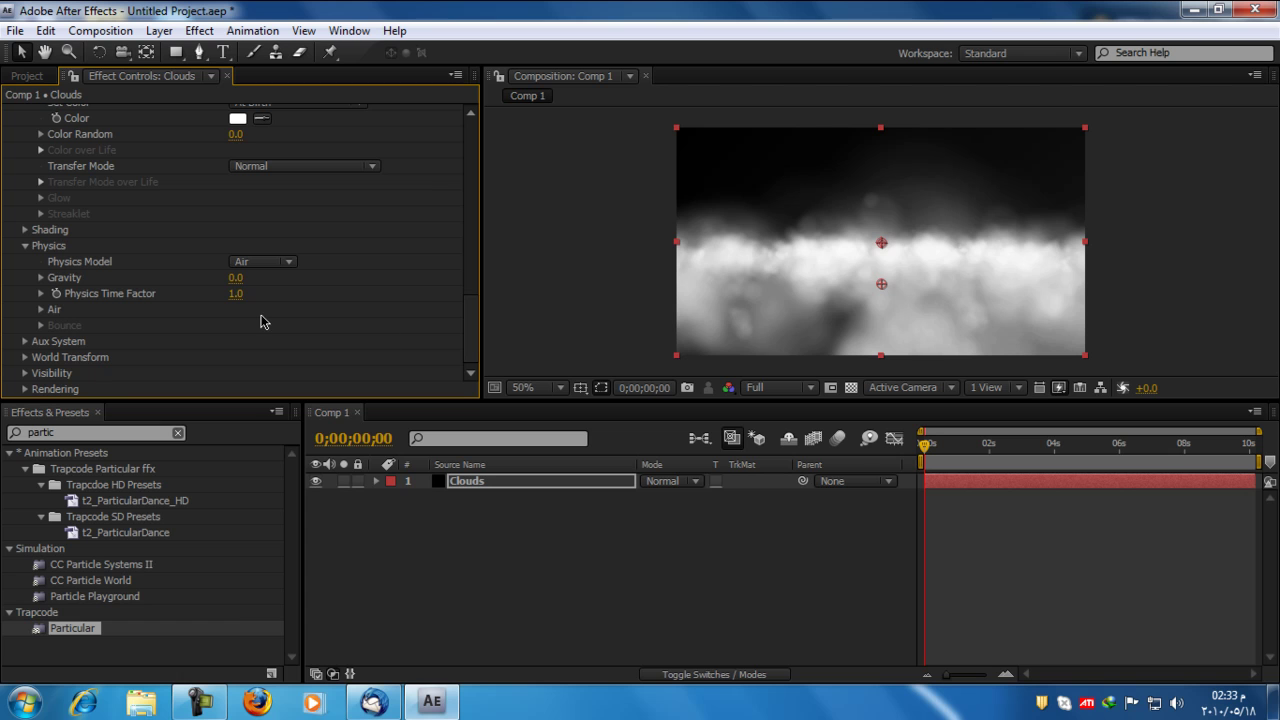
click(40, 310)
scroll(36, 316, down, 4)
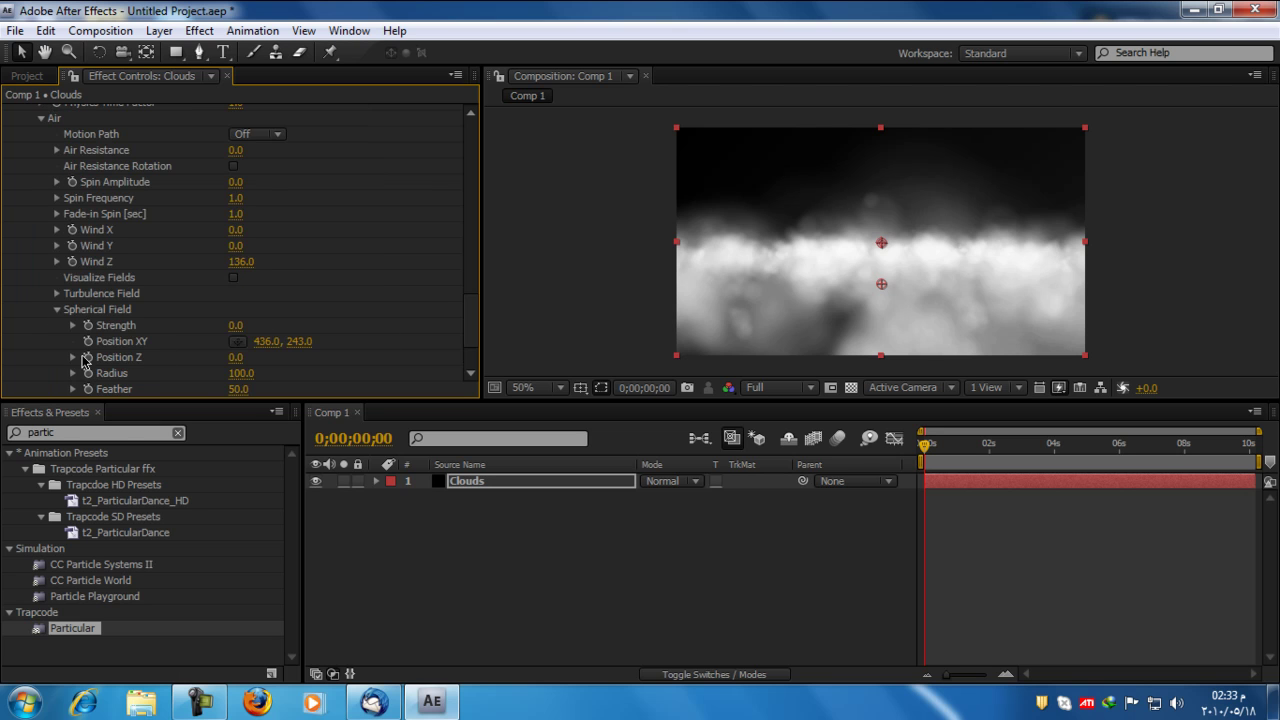
drag(471, 328, 471, 330)
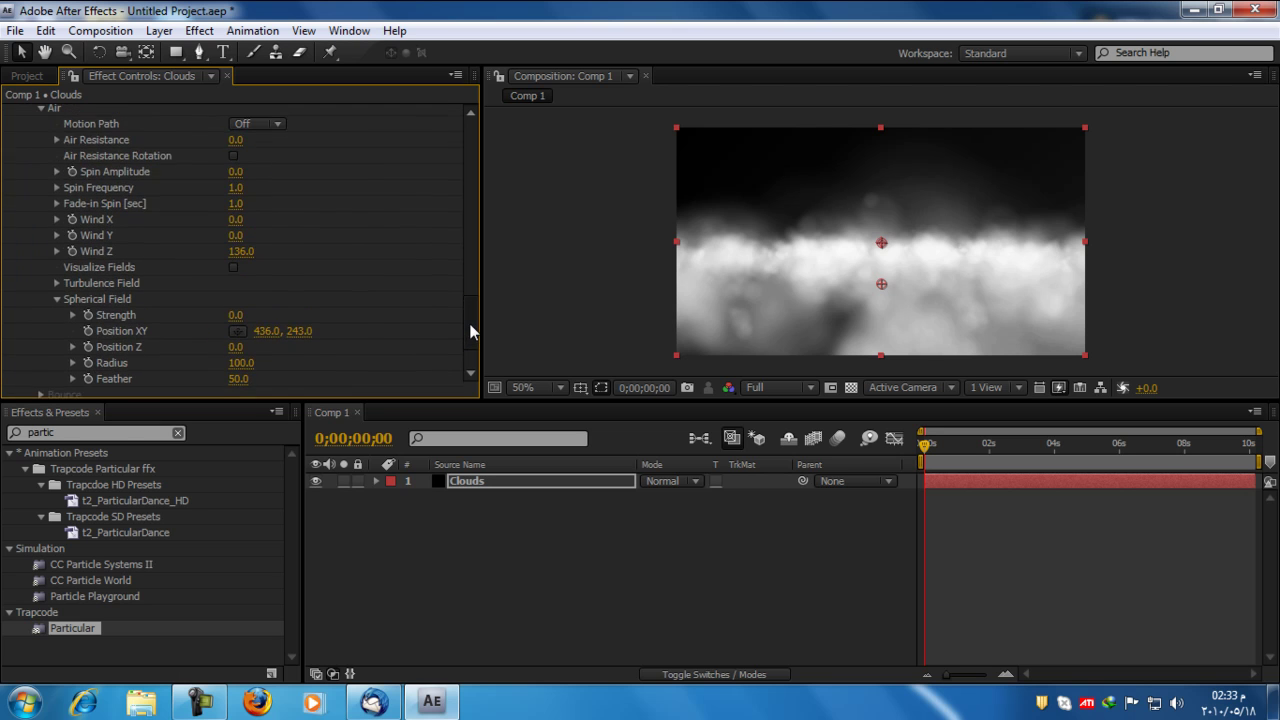
drag(241, 251, 86, 274)
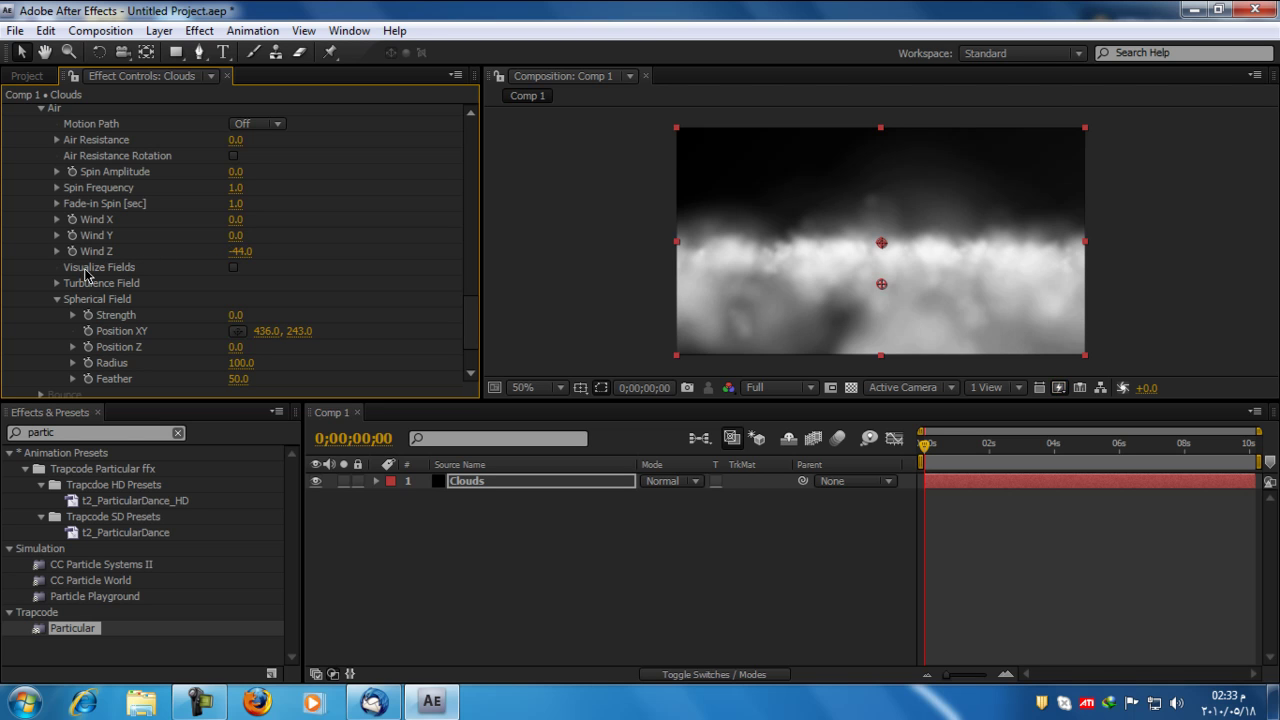
Scrub the timeline back to the first frame and strengthen Wind Z to -150
click(926, 445)
drag(926, 449, 876, 462)
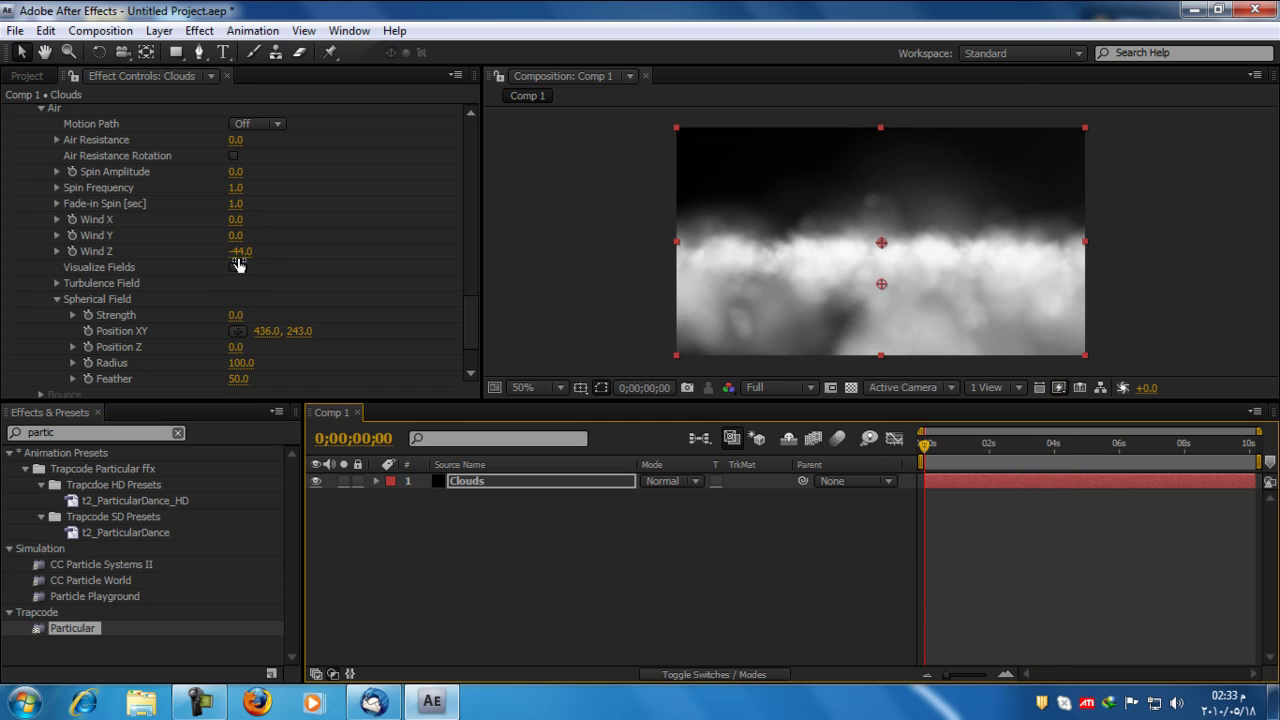
drag(240, 252, 209, 269)
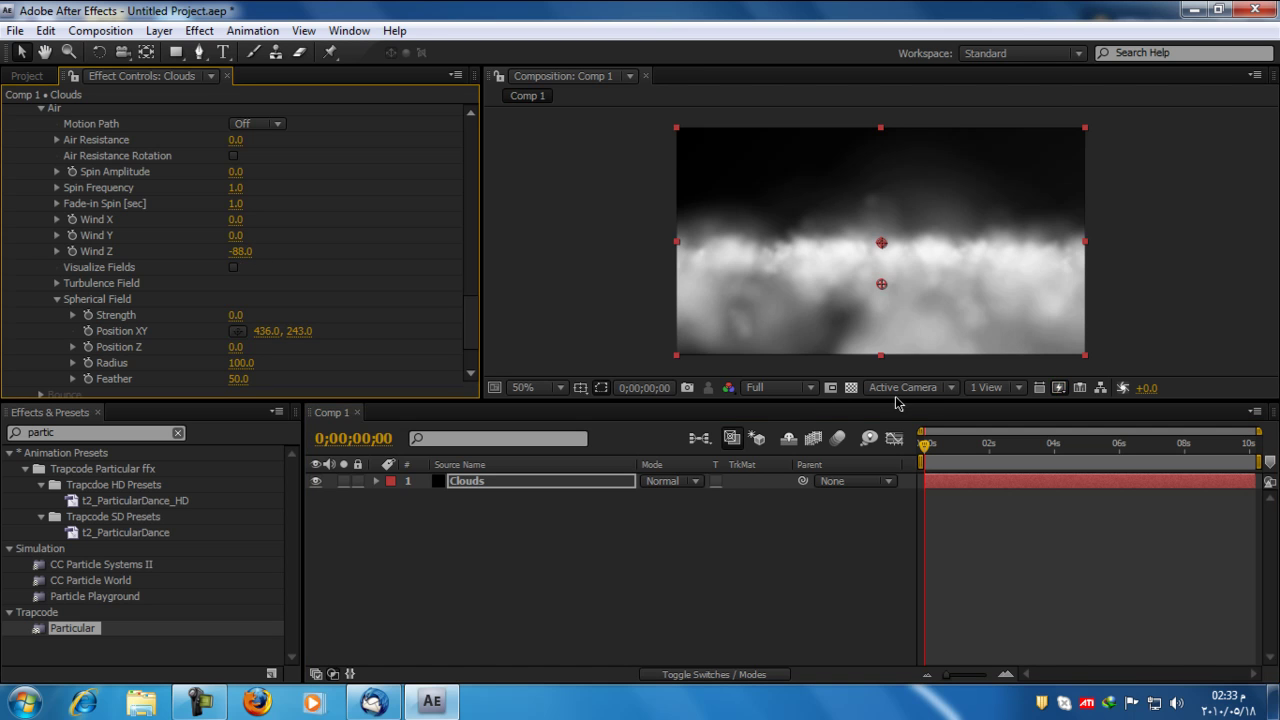
click(240, 256)
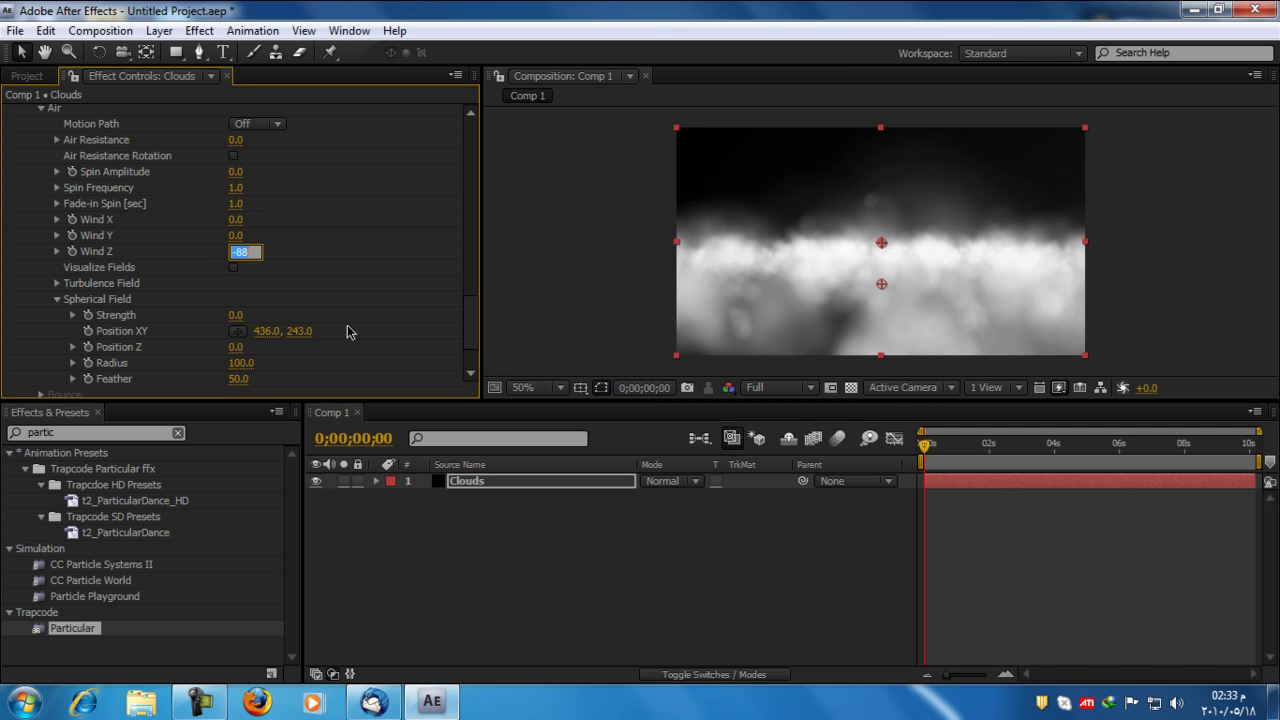
text(-150)
key(Return)
Switch the Rendering group's Render Mode to Motion Preview and play the particle movement
drag(466, 325, 466, 358)
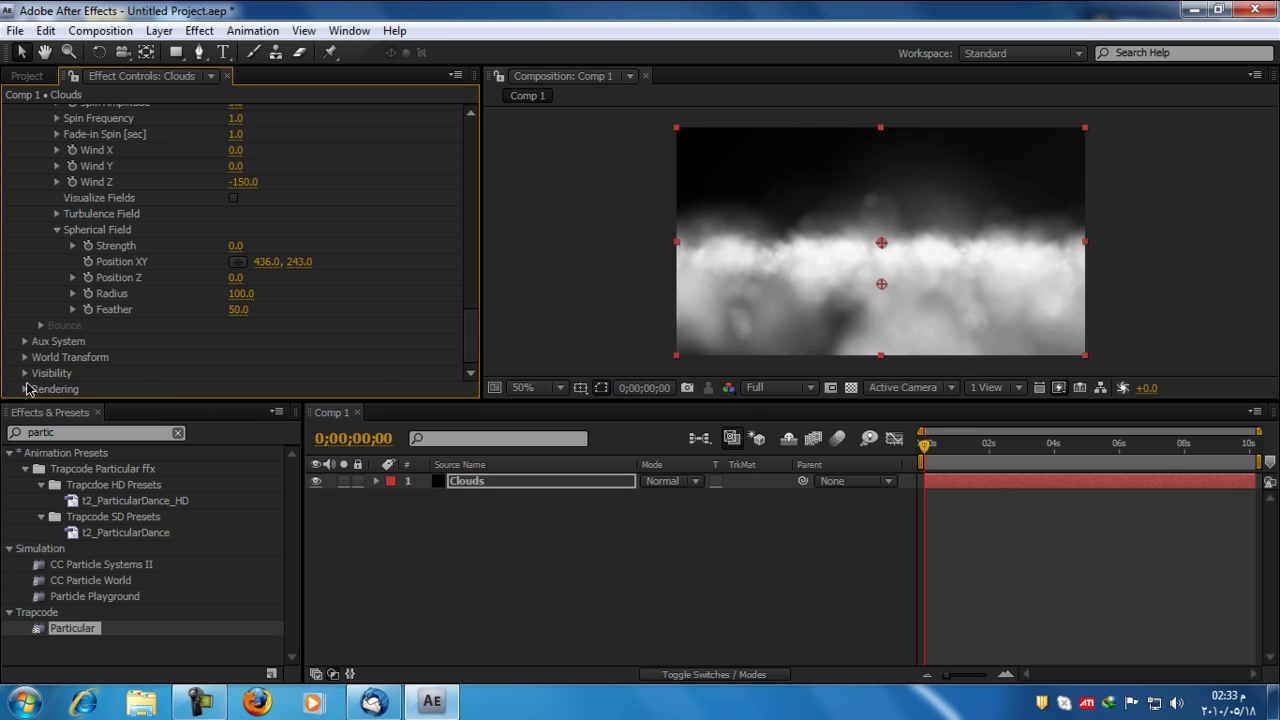
click(25, 389)
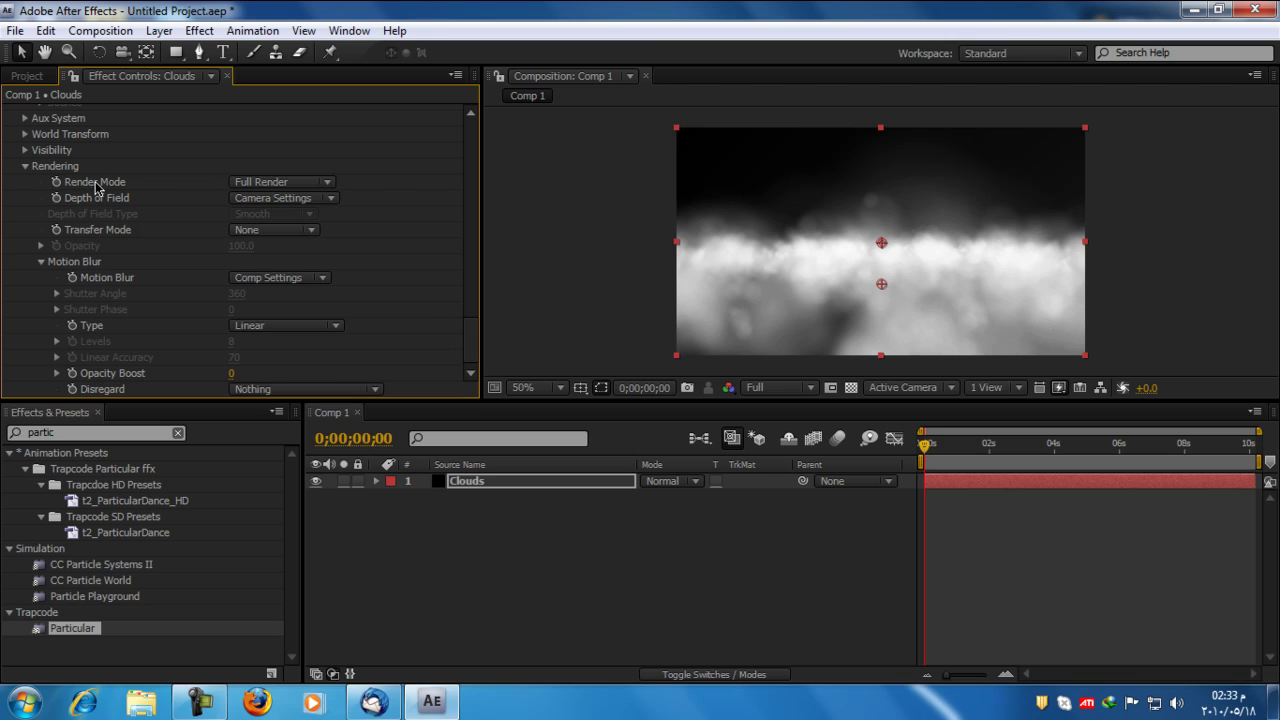
click(320, 183)
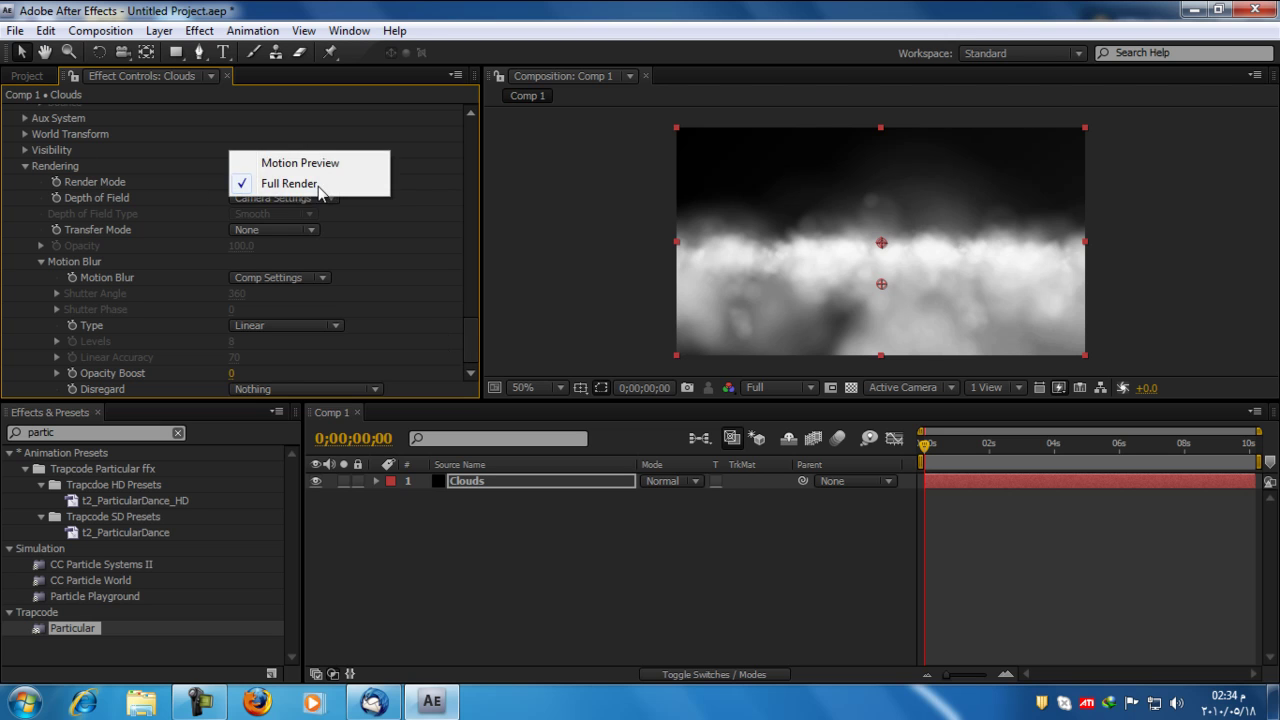
click(316, 166)
key(space)
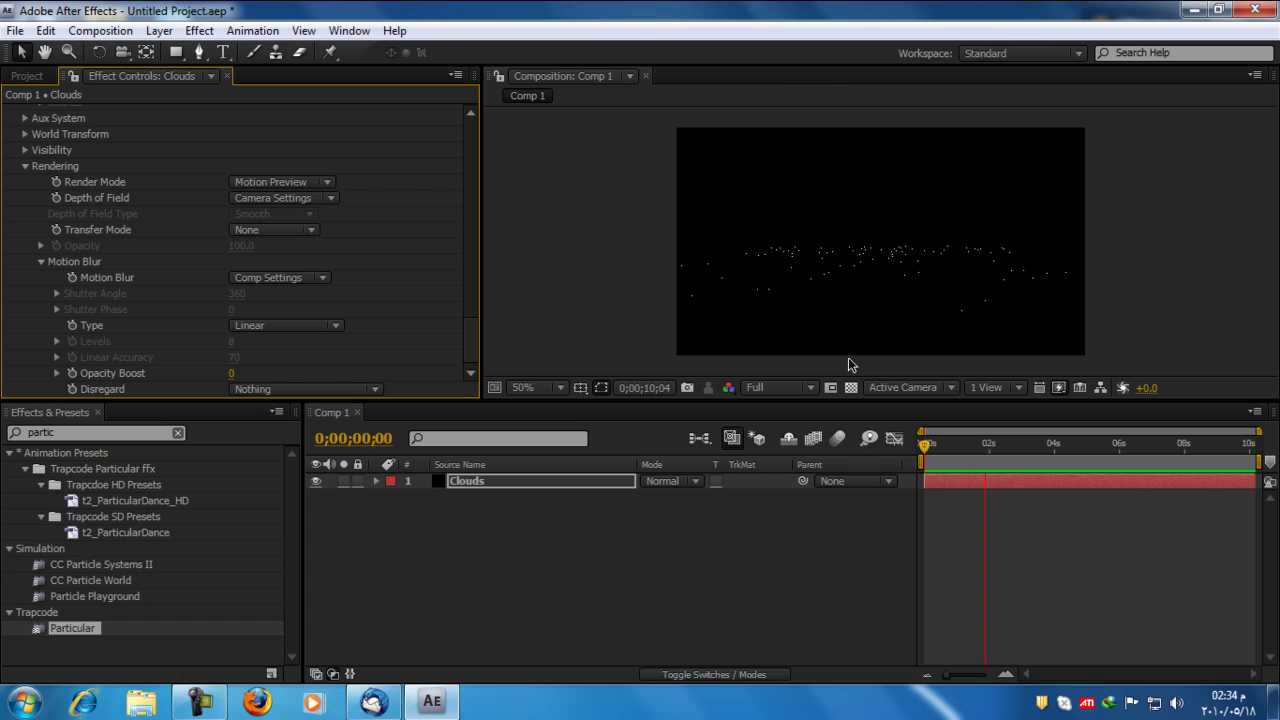
key(space)
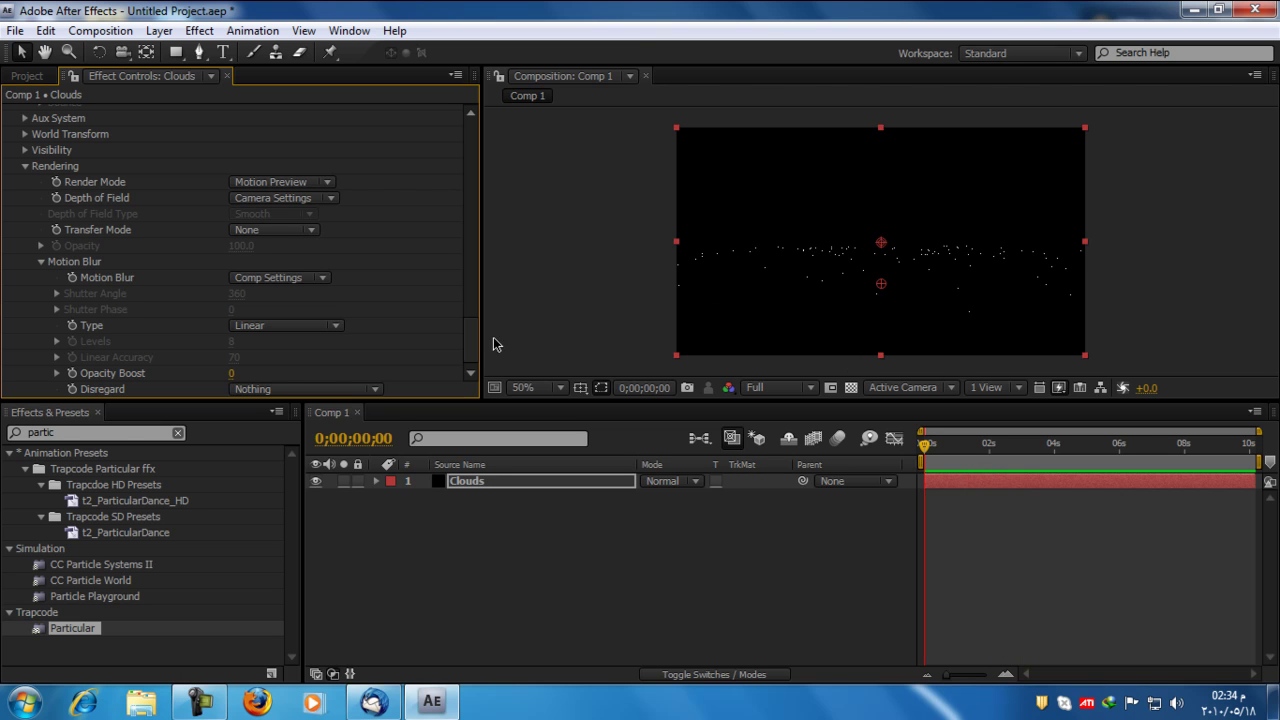
Collapse the Spherical Field, Emitter and Particle groups in the Particular settings
drag(470, 339, 474, 291)
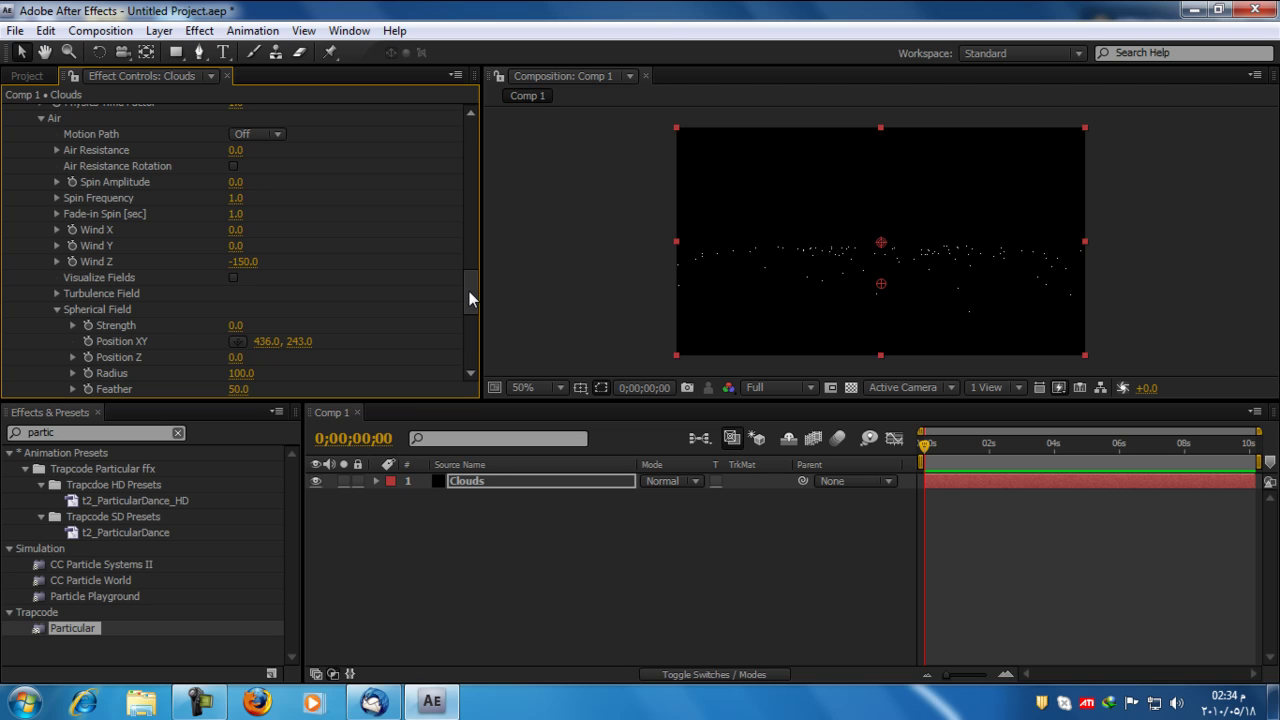
click(57, 311)
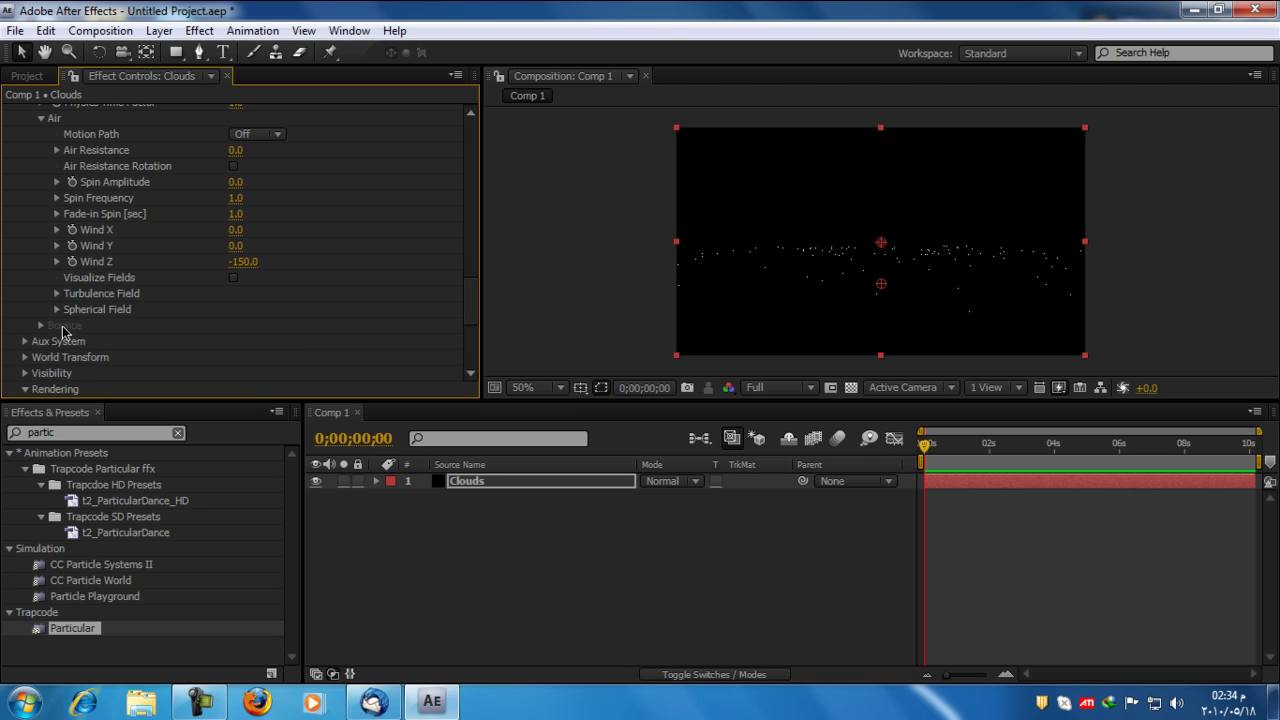
drag(470, 300, 471, 110)
click(26, 168)
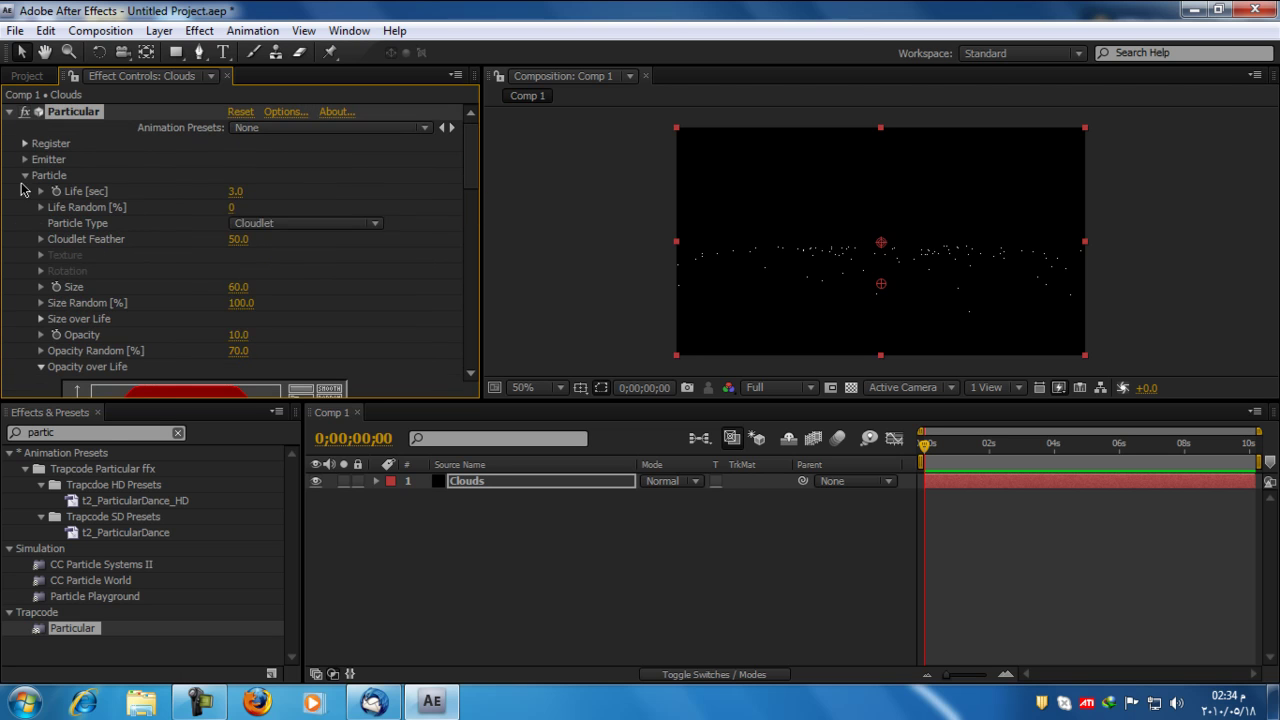
click(27, 186)
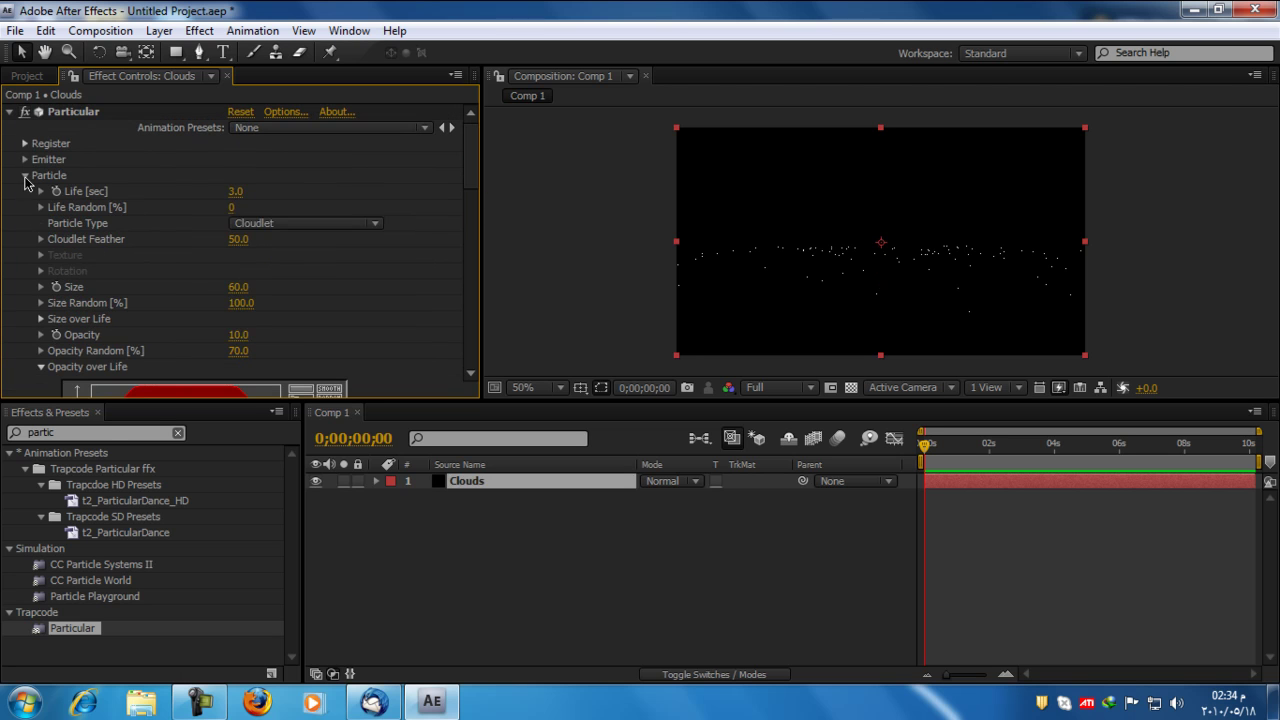
click(25, 175)
click(25, 207)
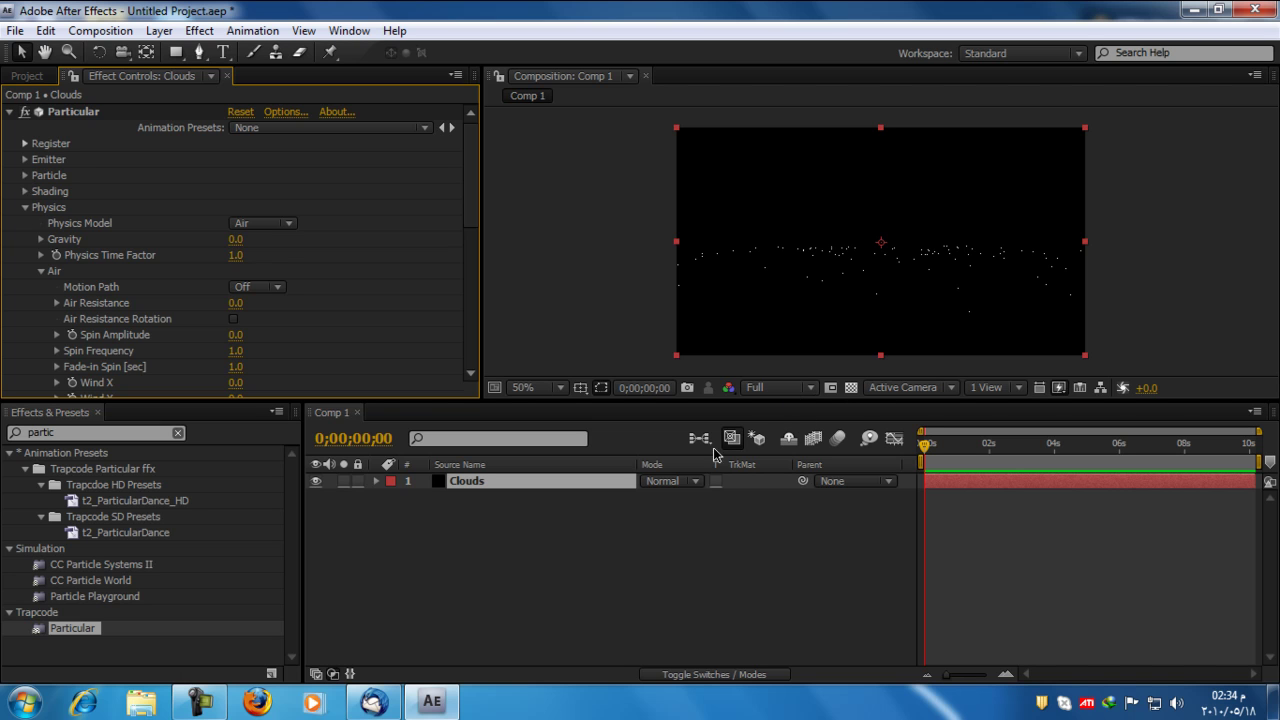
Set the Rendering group's Render Mode back to Full Render and preview the cloud animation
drag(471, 214, 471, 363)
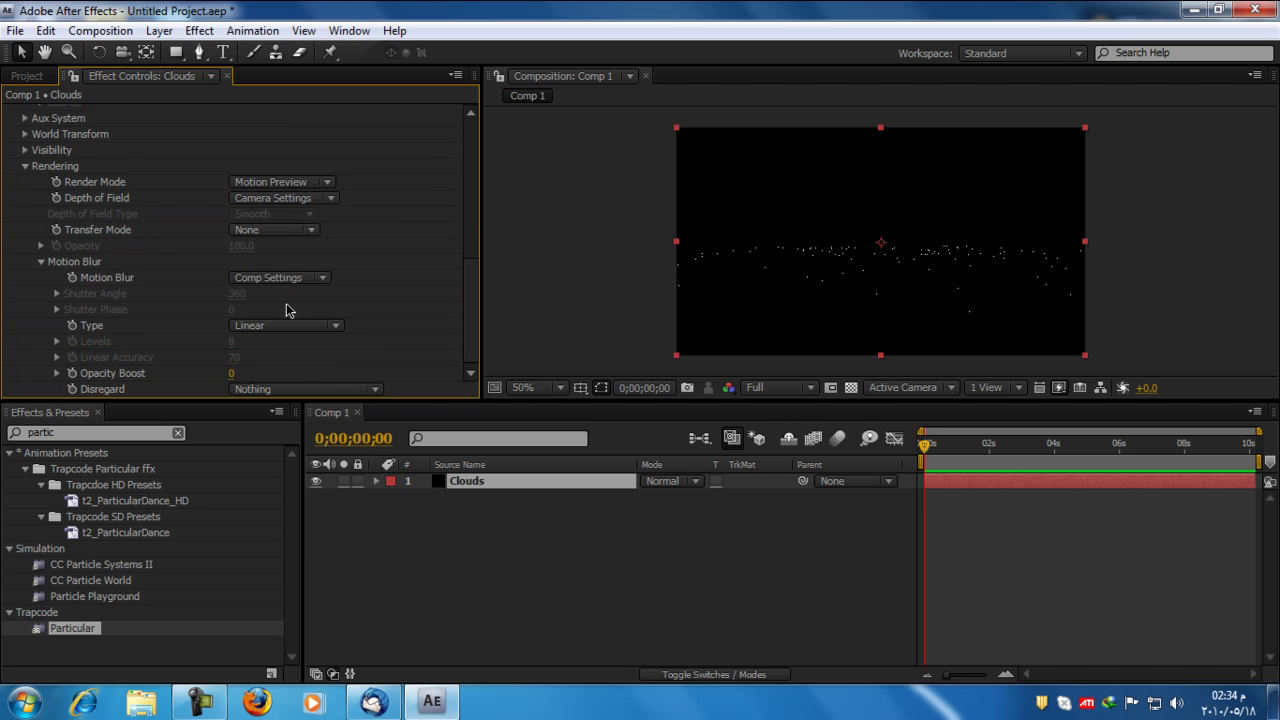
click(289, 182)
click(292, 207)
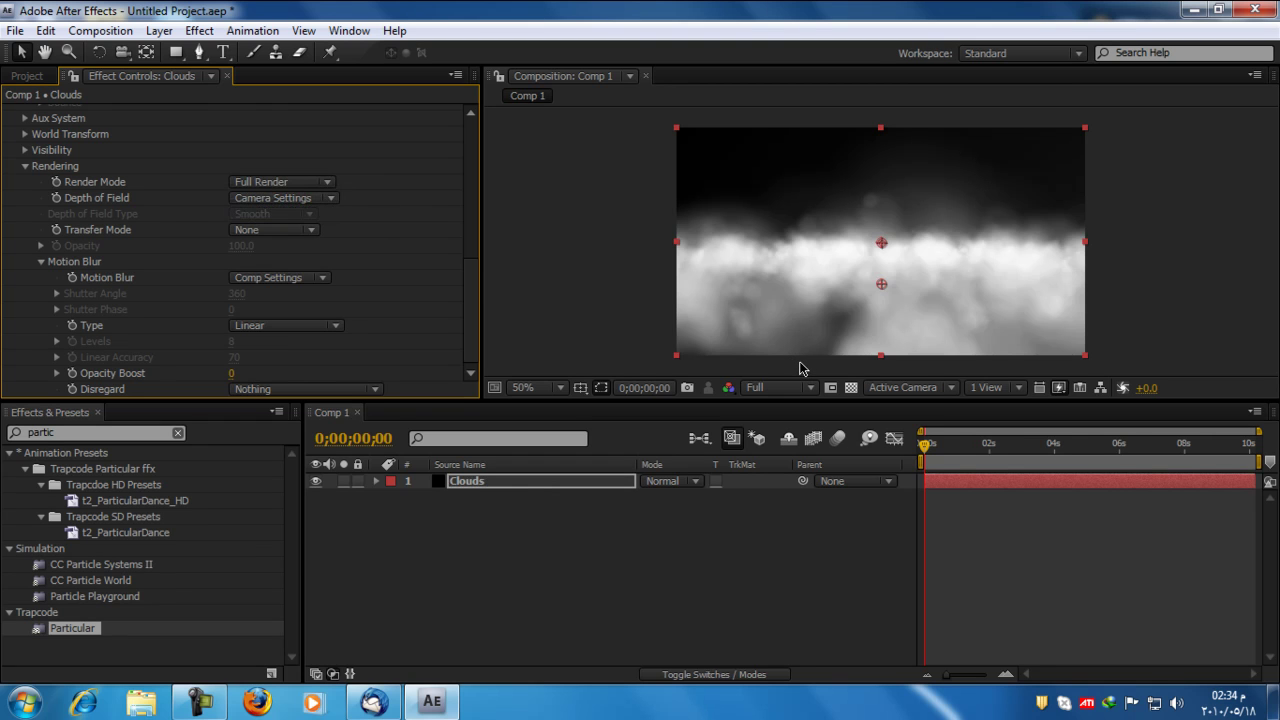
click(800, 369)
key(KP_0)
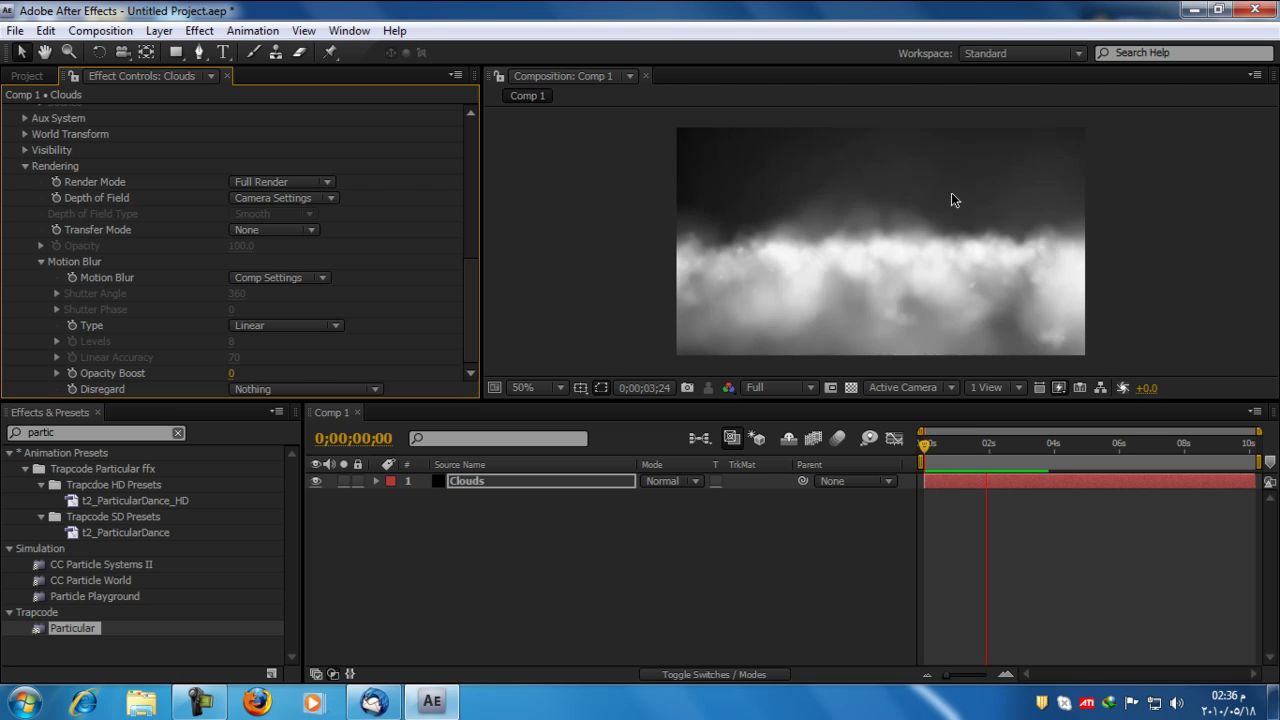
click(911, 283)
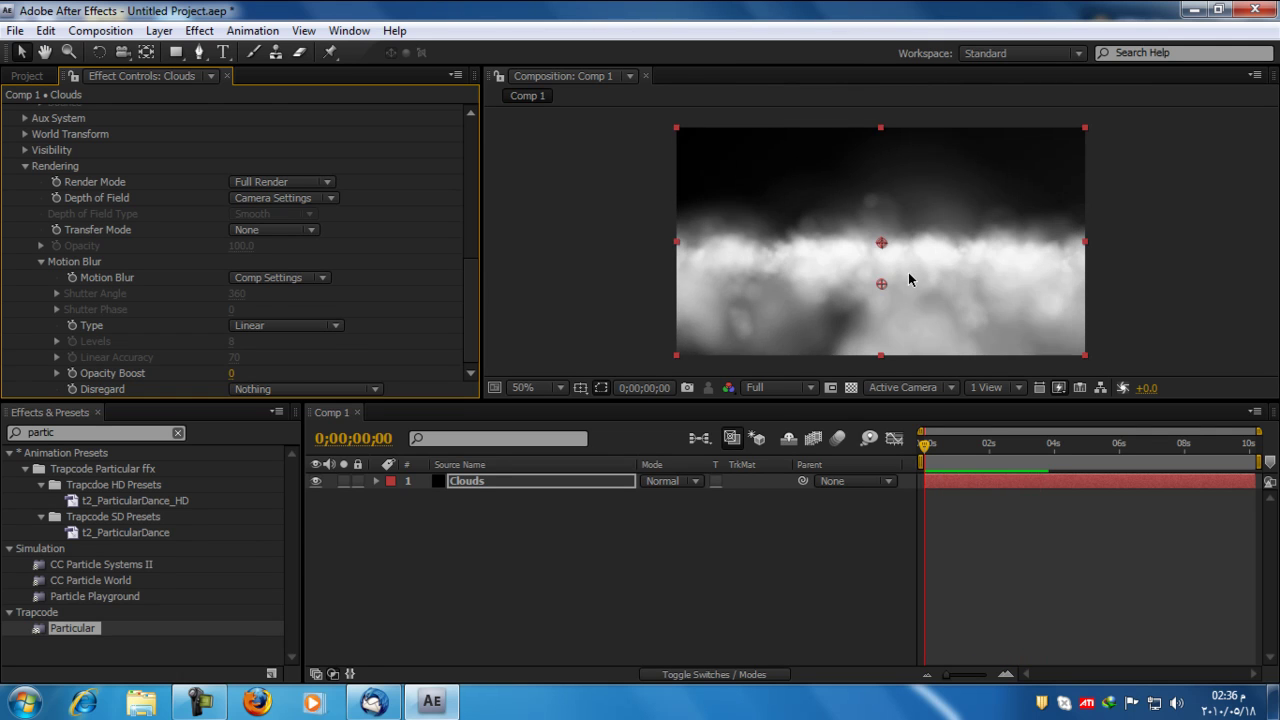
Switch the project colour depth to 16 bpc, checking the clouds at 0;00;01;04 and returning to the first frame
click(27, 75)
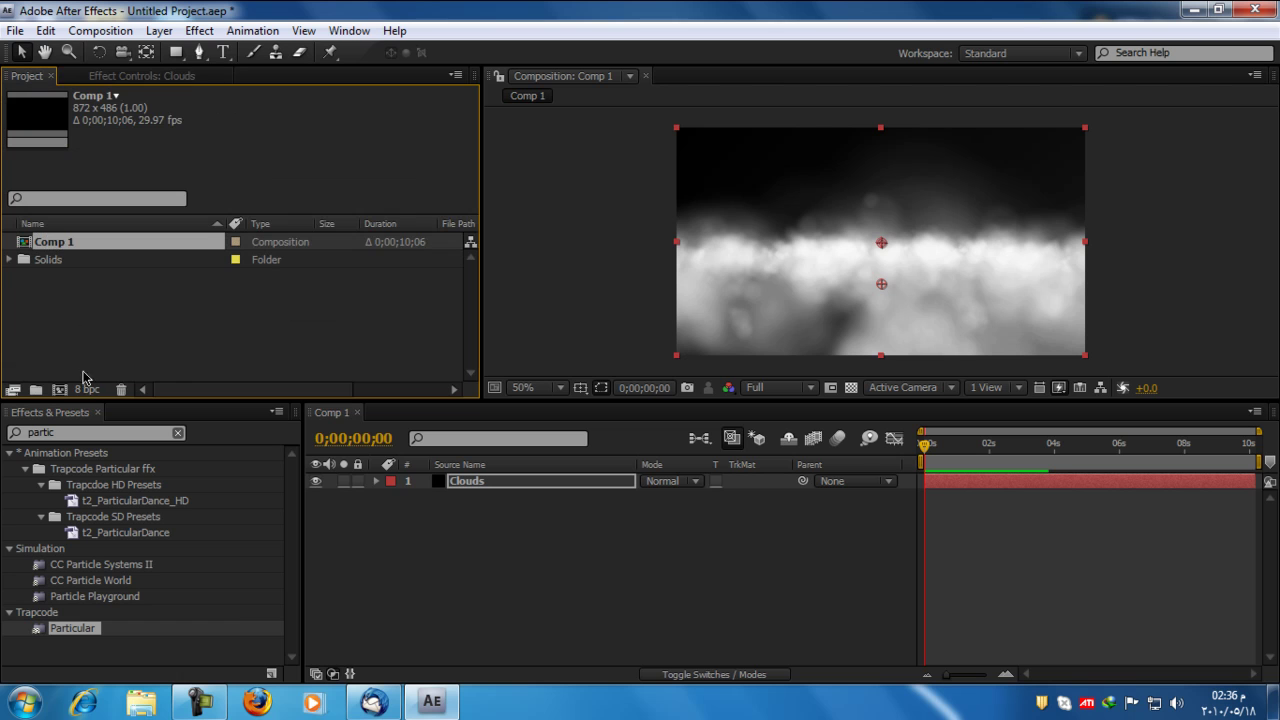
drag(928, 446, 961, 446)
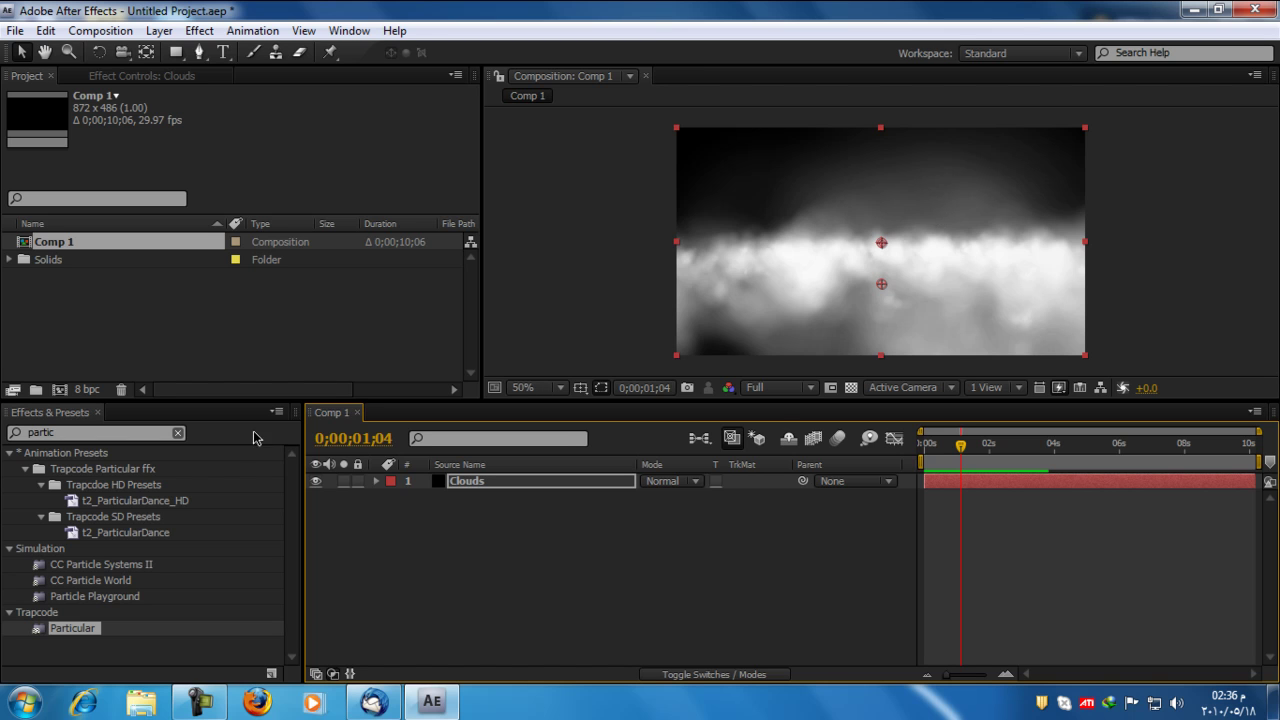
alt+click(84, 391)
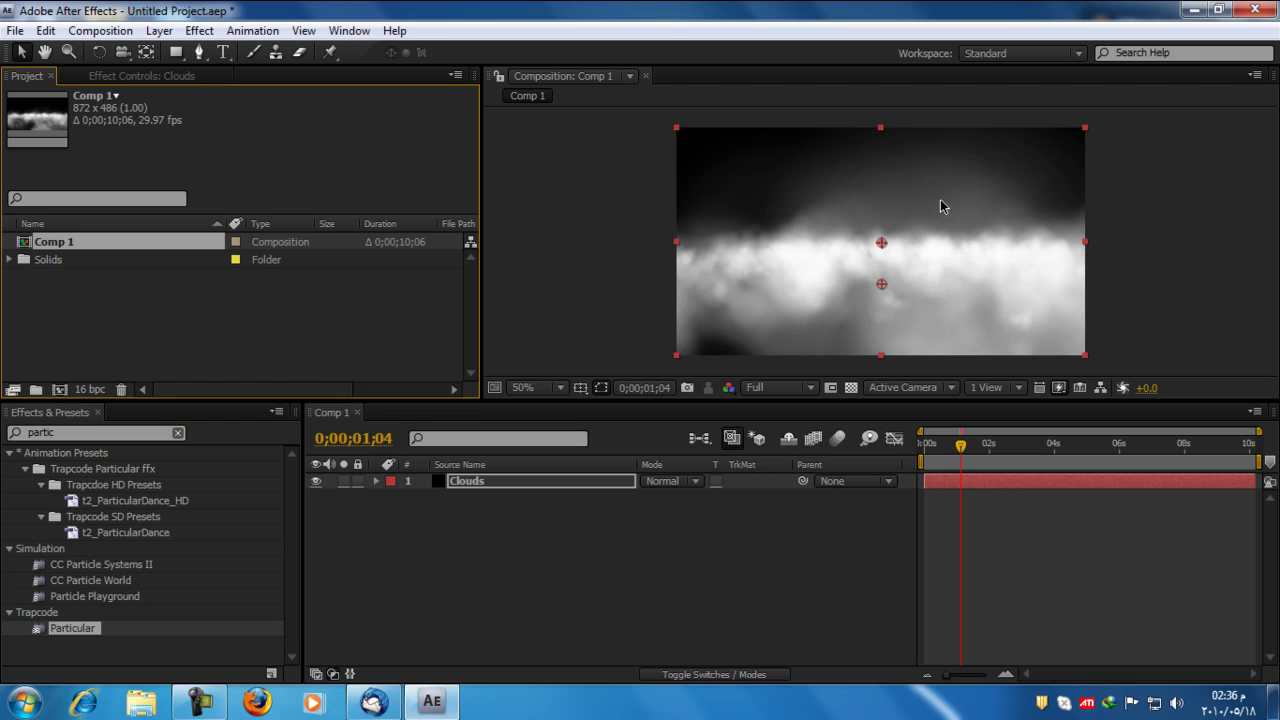
drag(962, 446, 898, 452)
click(840, 425)
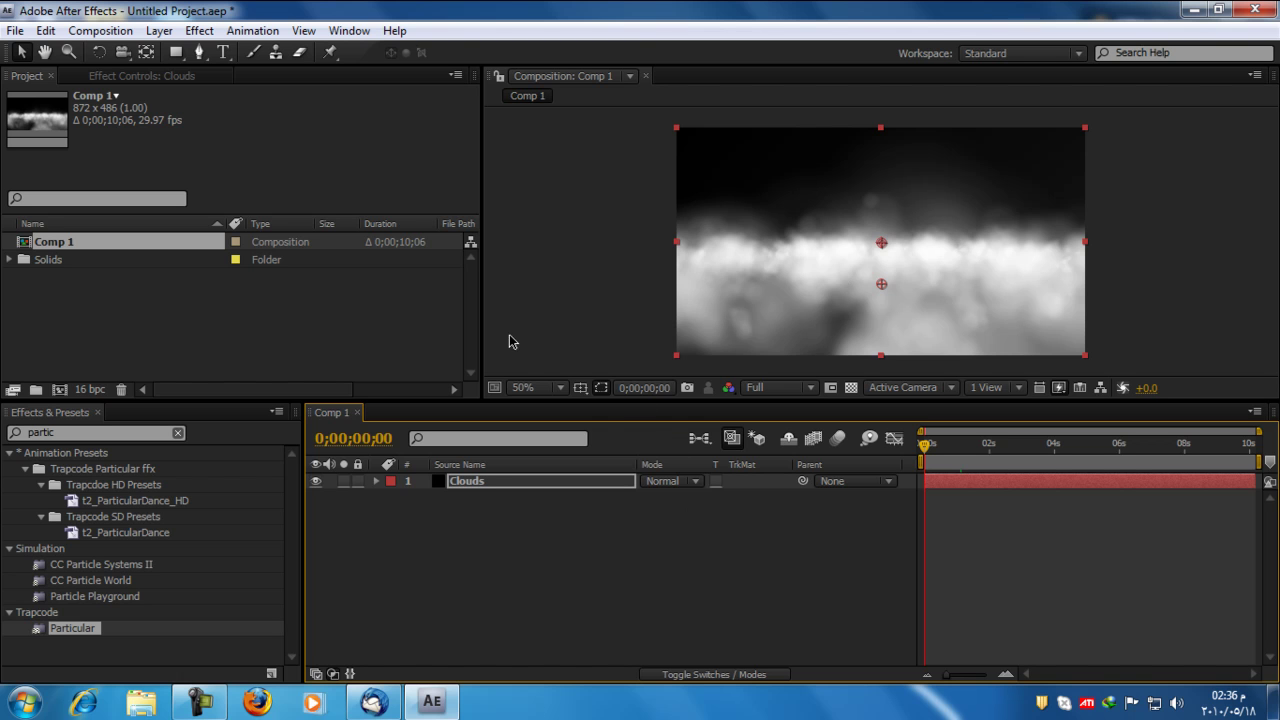
Create a comp-sized black solid named BG and place it below the Clouds layer
click(159, 30)
mouse_move(215, 52)
click(508, 72)
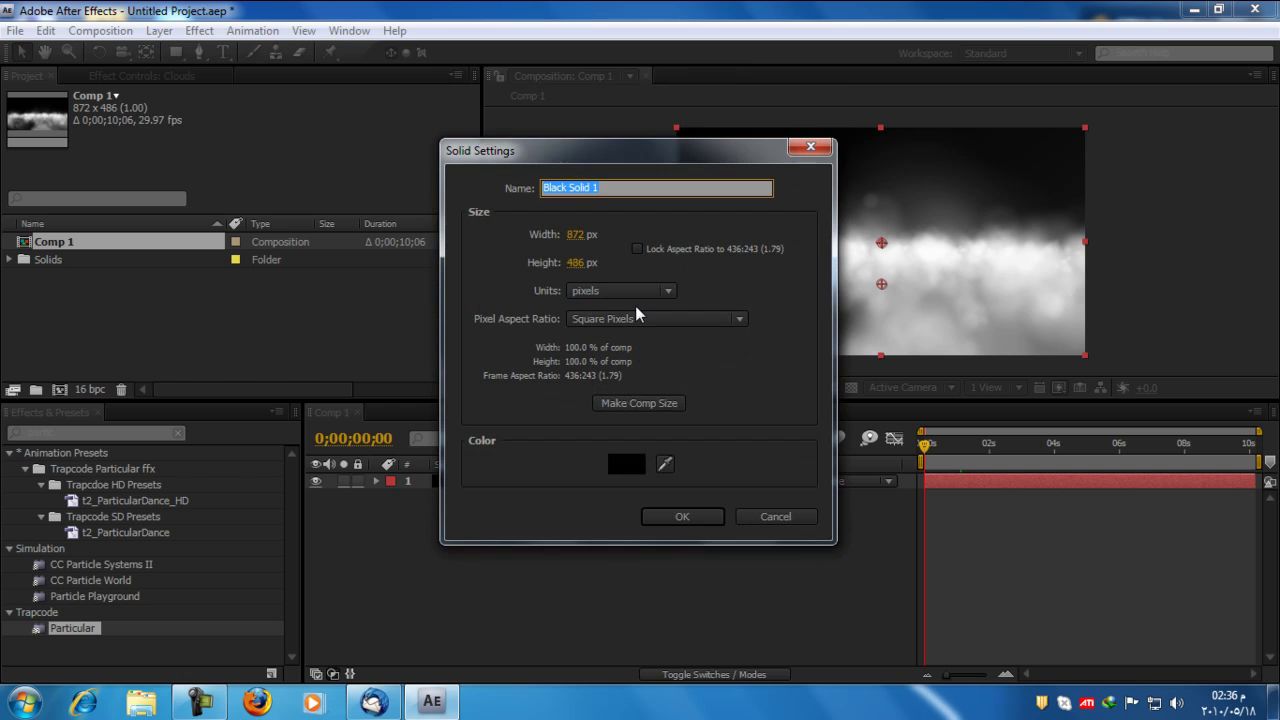
text(BG)
key(Return)
drag(575, 483, 580, 530)
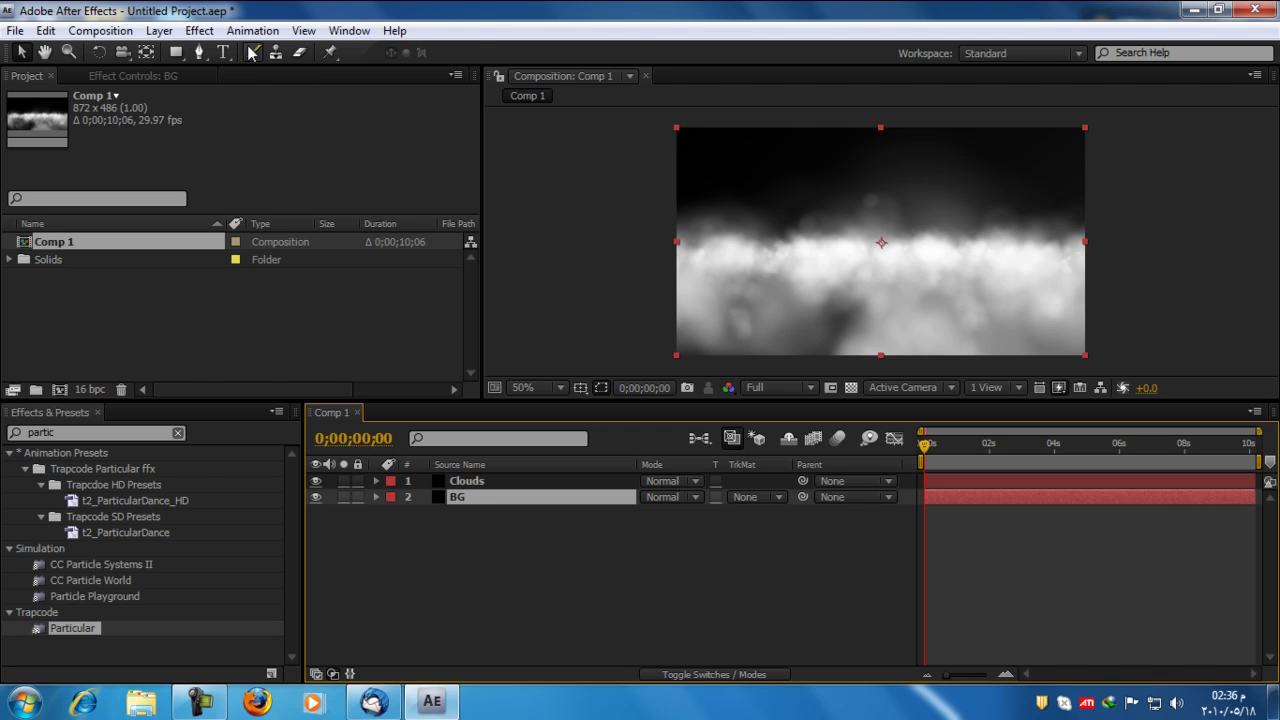
Add a Gradient Overlay layer style to the BG layer
click(203, 32)
mouse_move(165, 33)
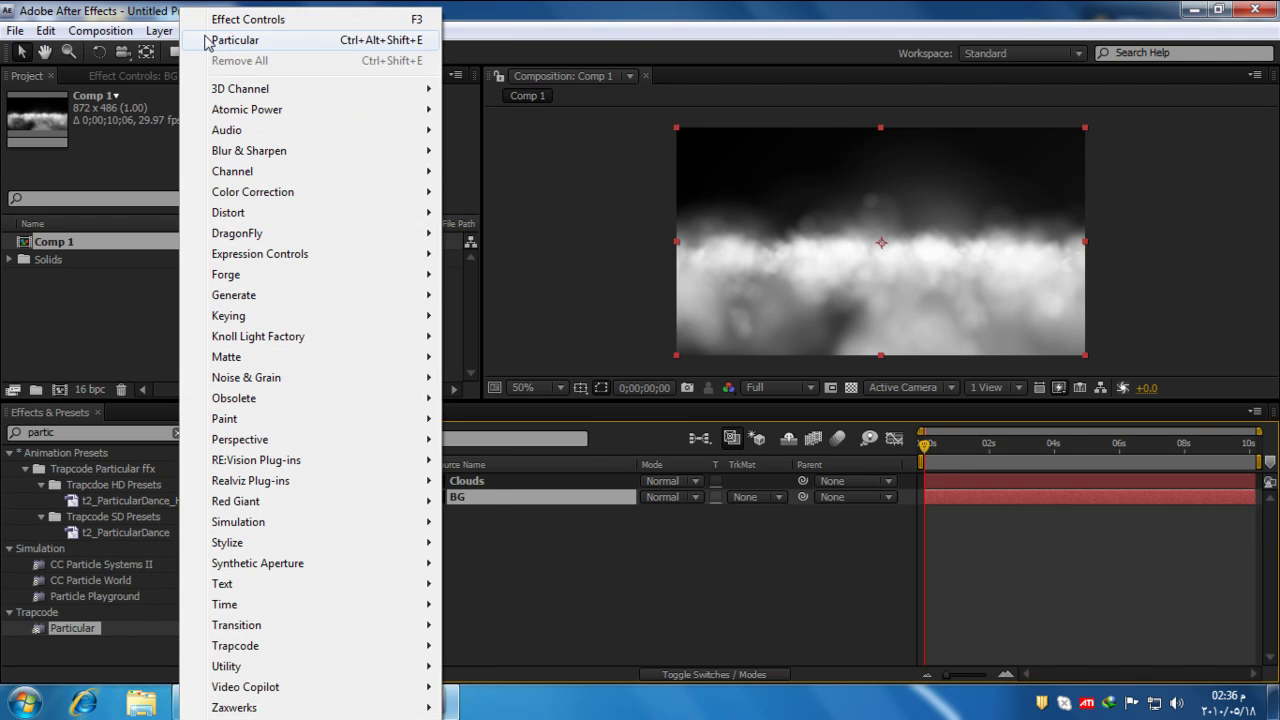
click(614, 8)
click(162, 32)
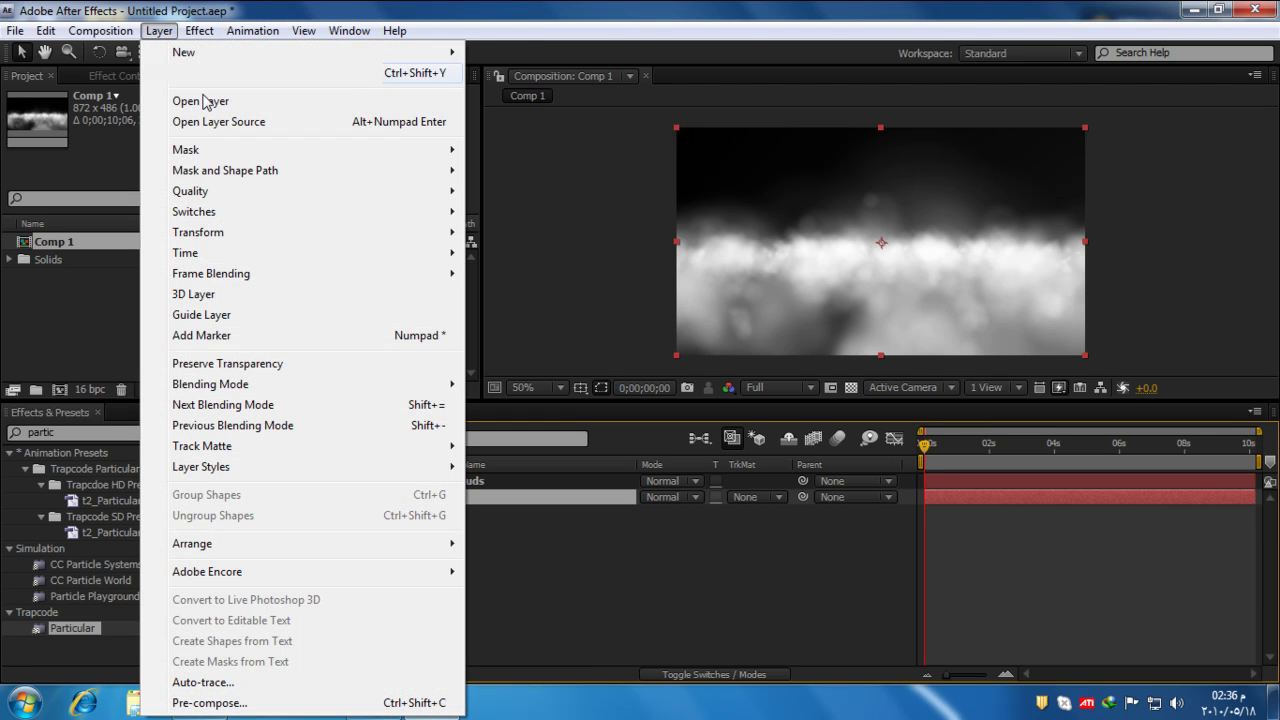
mouse_move(343, 458)
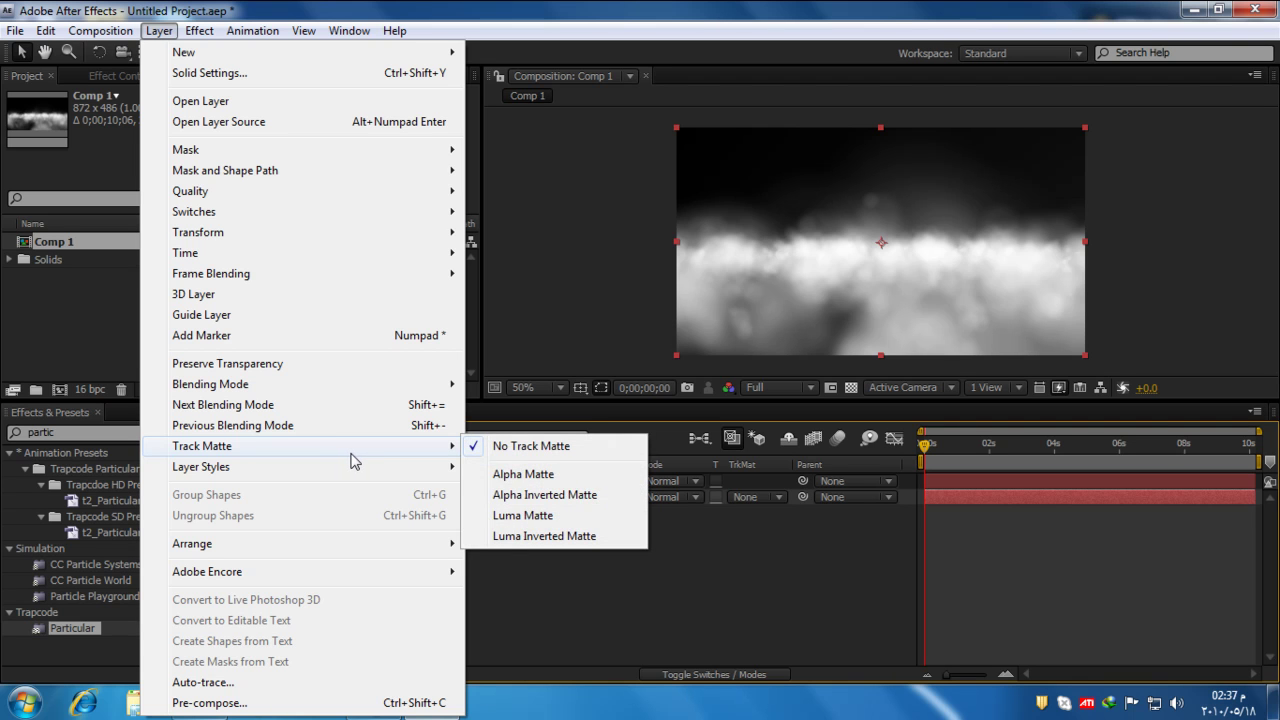
mouse_move(414, 468)
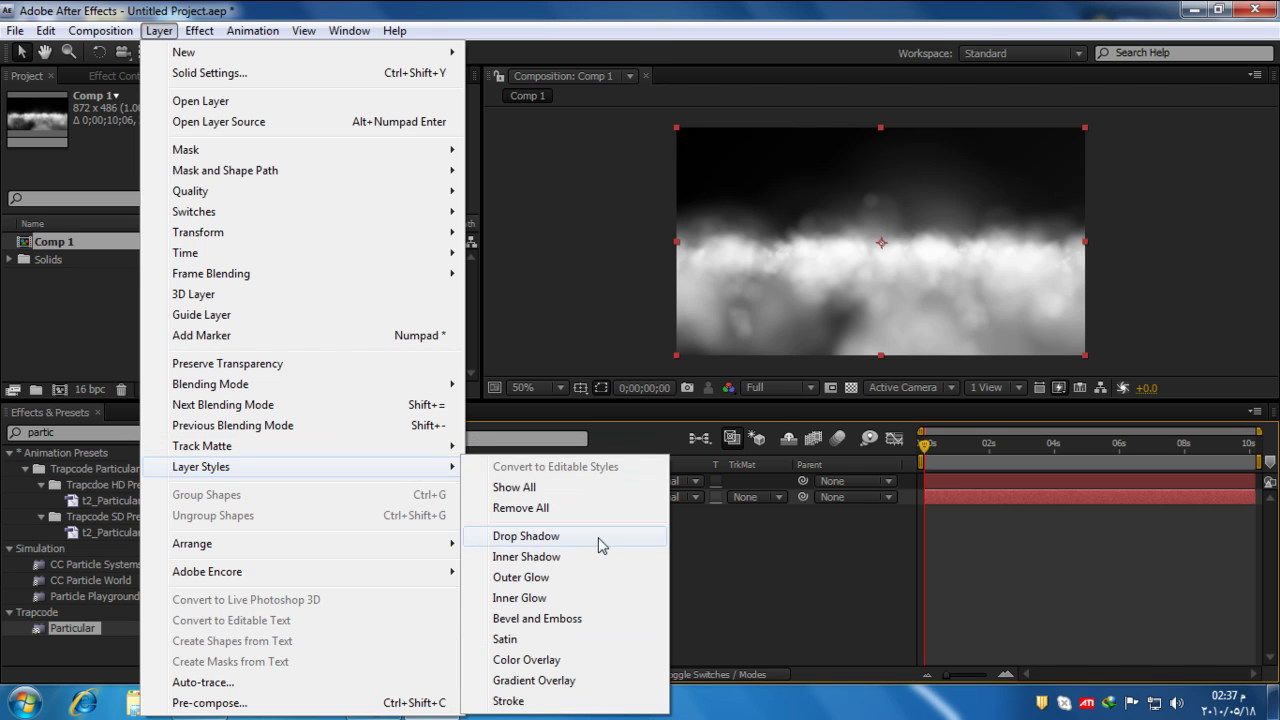
click(545, 684)
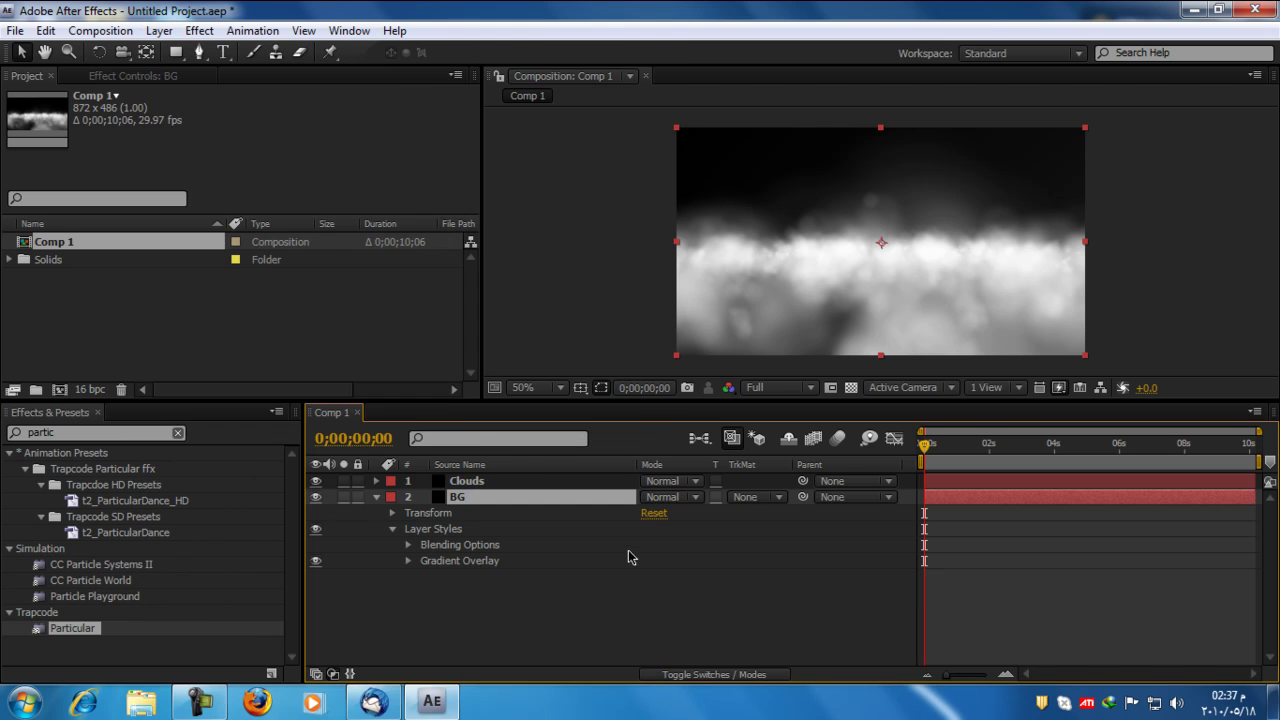
Open the Gradient Overlay colours and change the gradient's black end stop to dark brown 5C3209
click(408, 561)
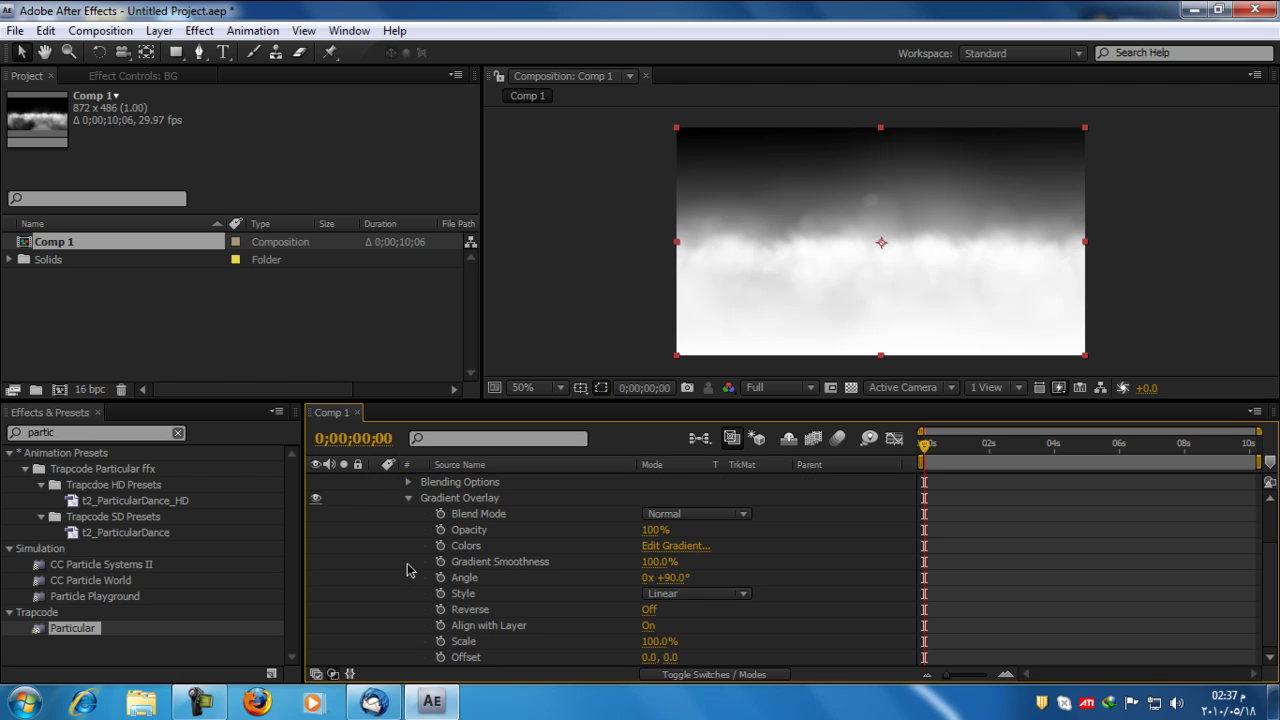
click(676, 547)
drag(629, 158, 673, 325)
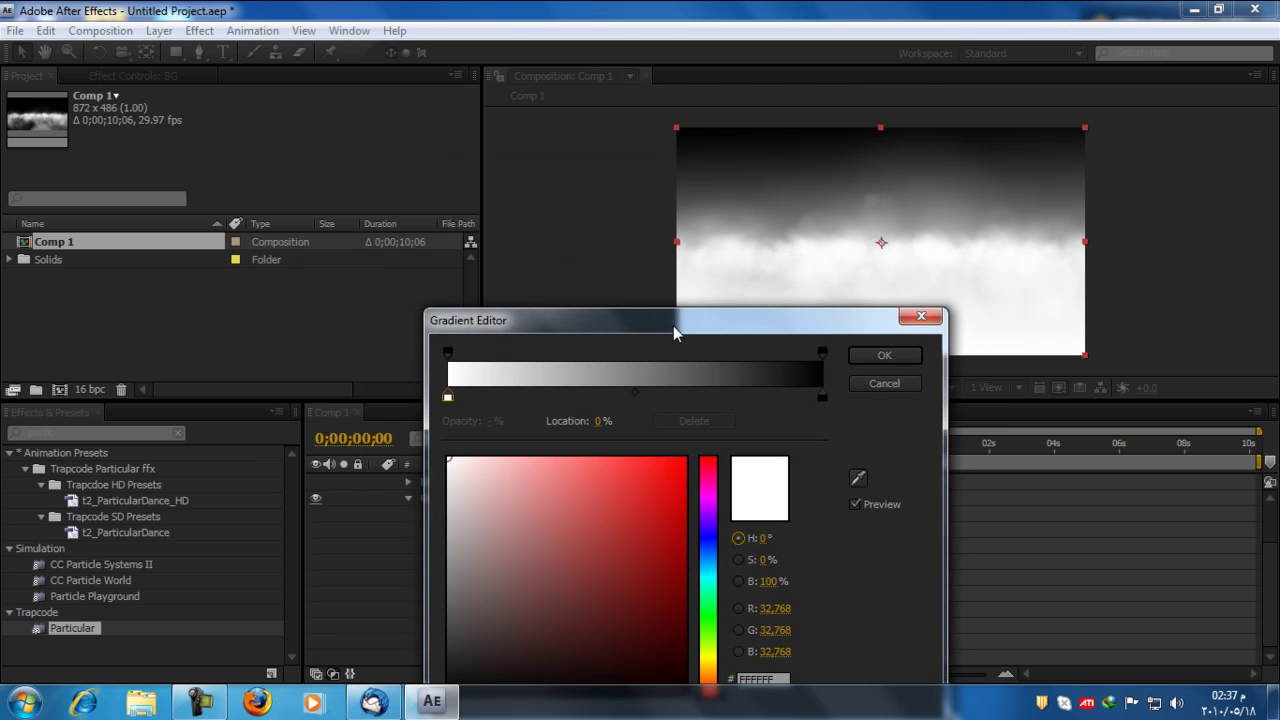
click(821, 399)
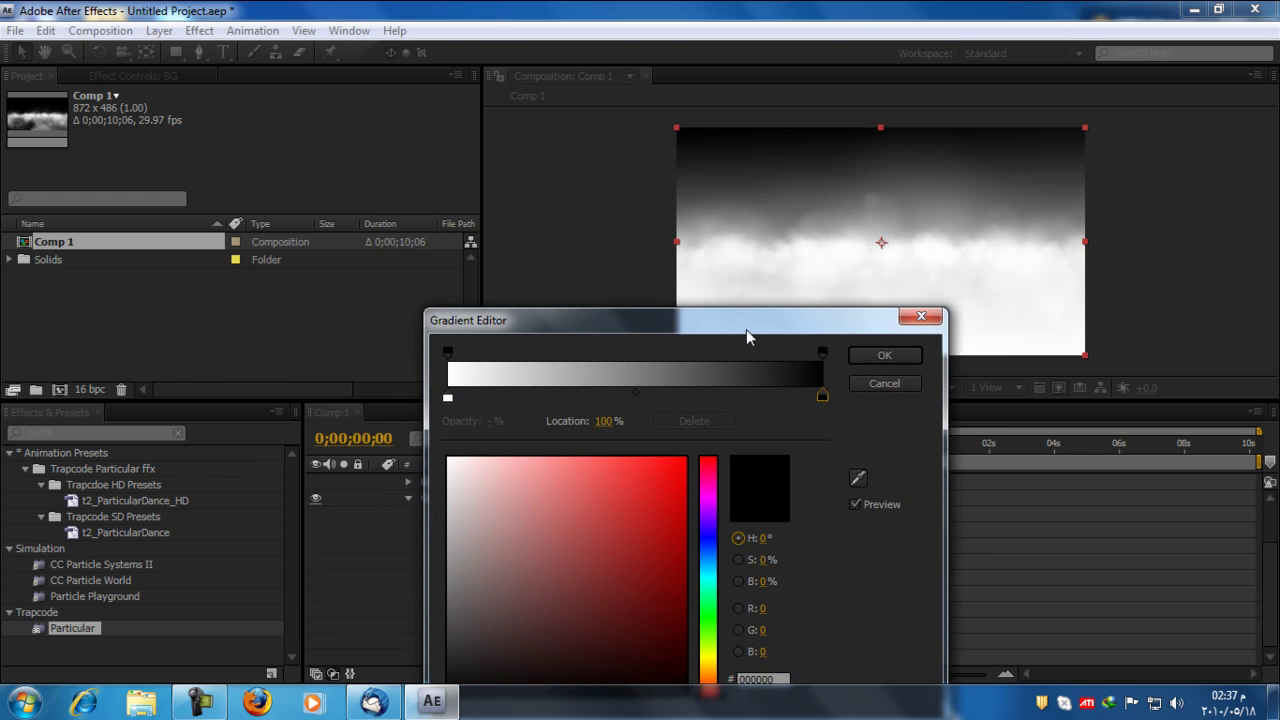
drag(749, 337, 519, 212)
click(478, 552)
drag(440, 414, 432, 485)
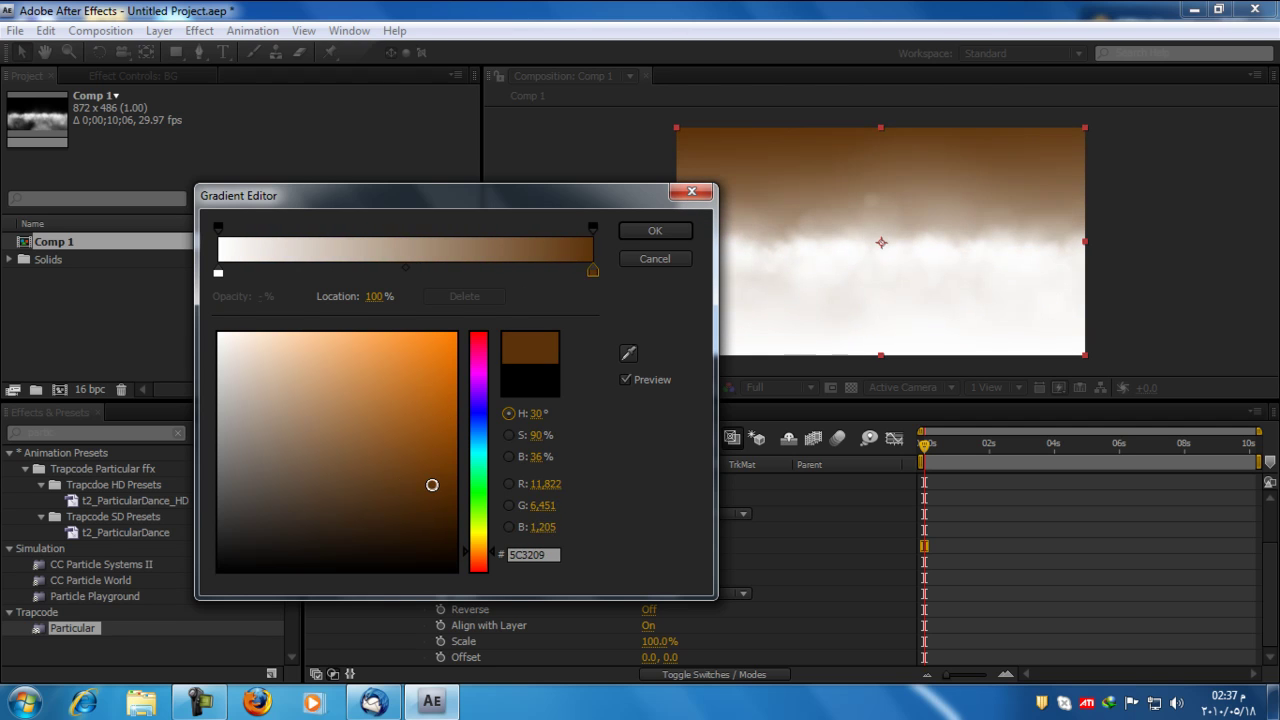
Change the gradient's white start stop to a pale orange tint with a hue of 34° and accept the gradient
click(218, 273)
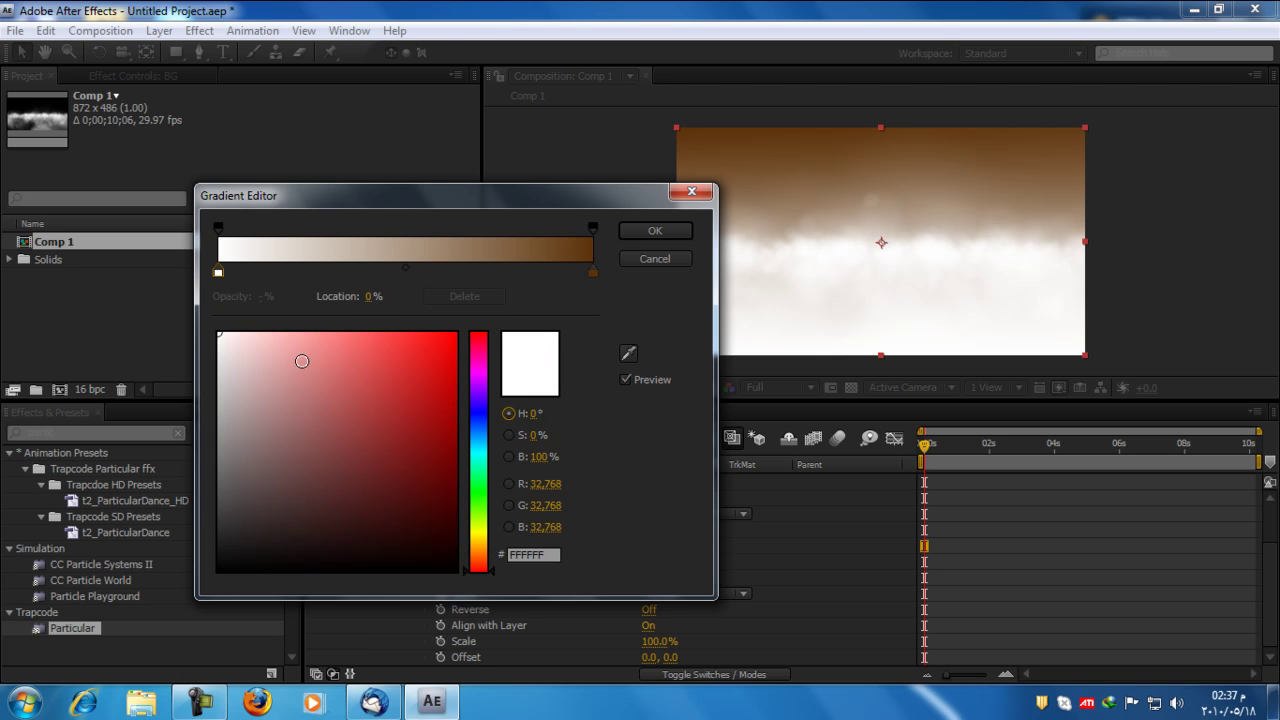
mouse_move(476, 563)
mouse_down()
mouse_move(480, 536)
mouse_move(479, 560)
mouse_move(479, 549)
mouse_up()
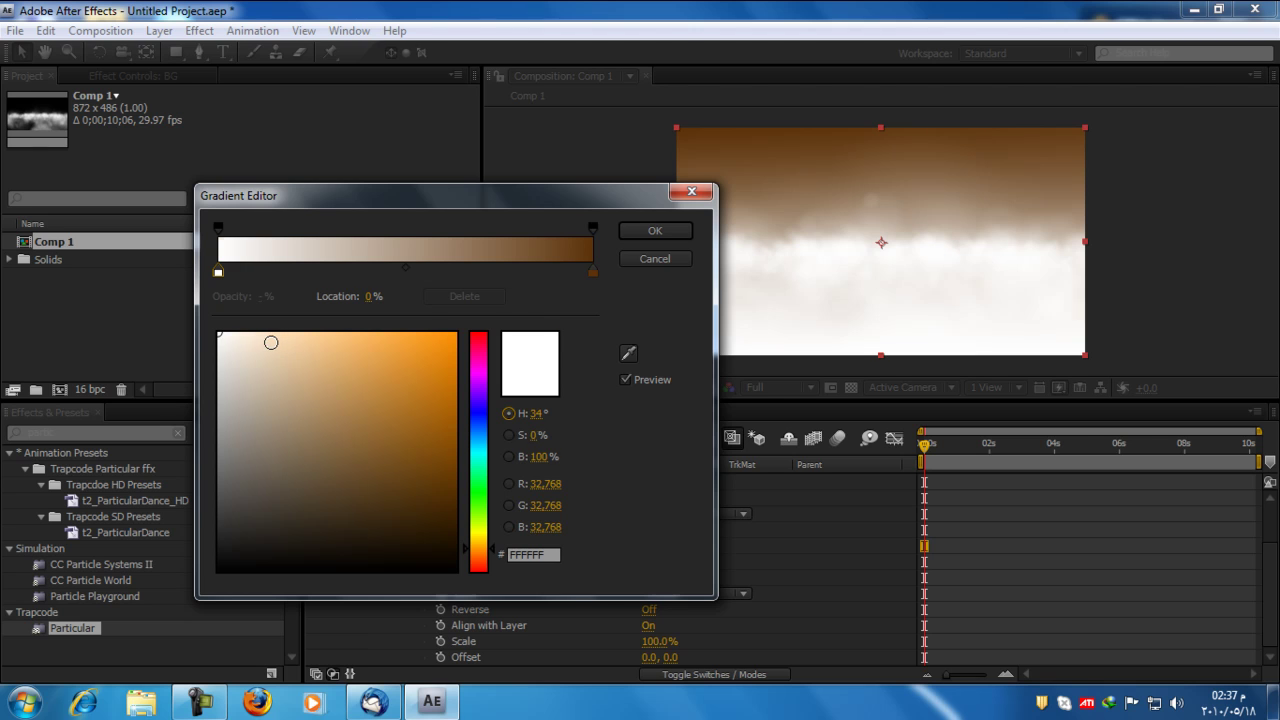
click(271, 343)
mouse_move(266, 343)
mouse_down()
mouse_move(251, 337)
mouse_move(263, 341)
mouse_up()
click(654, 230)
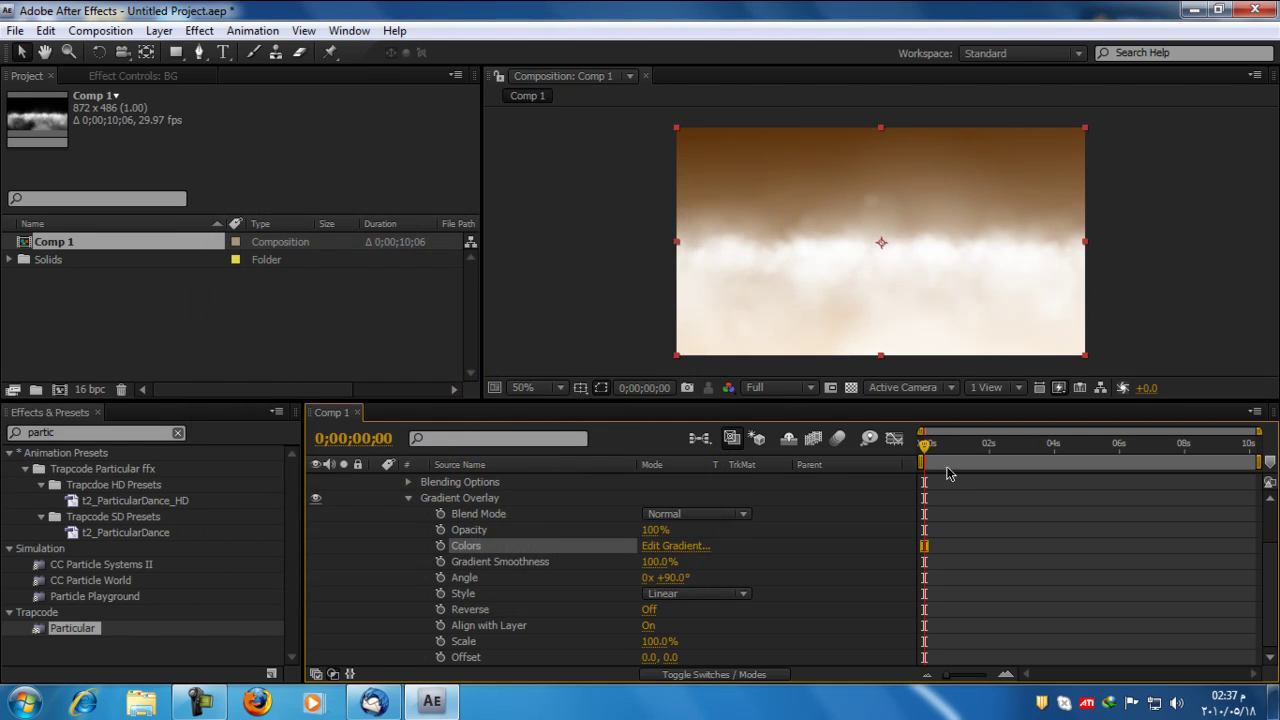
Check the scene at 0;00;04;09 and add an adjustment layer above the Clouds and BG layers
drag(928, 453, 1064, 463)
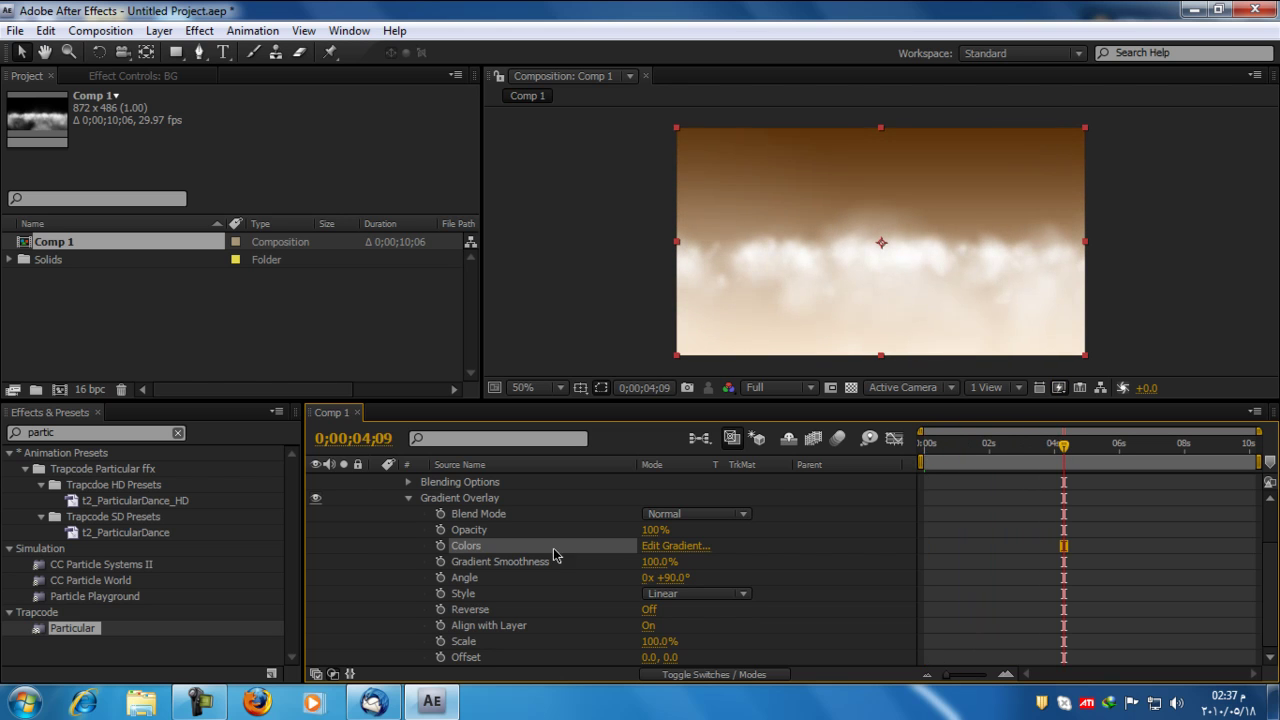
click(408, 498)
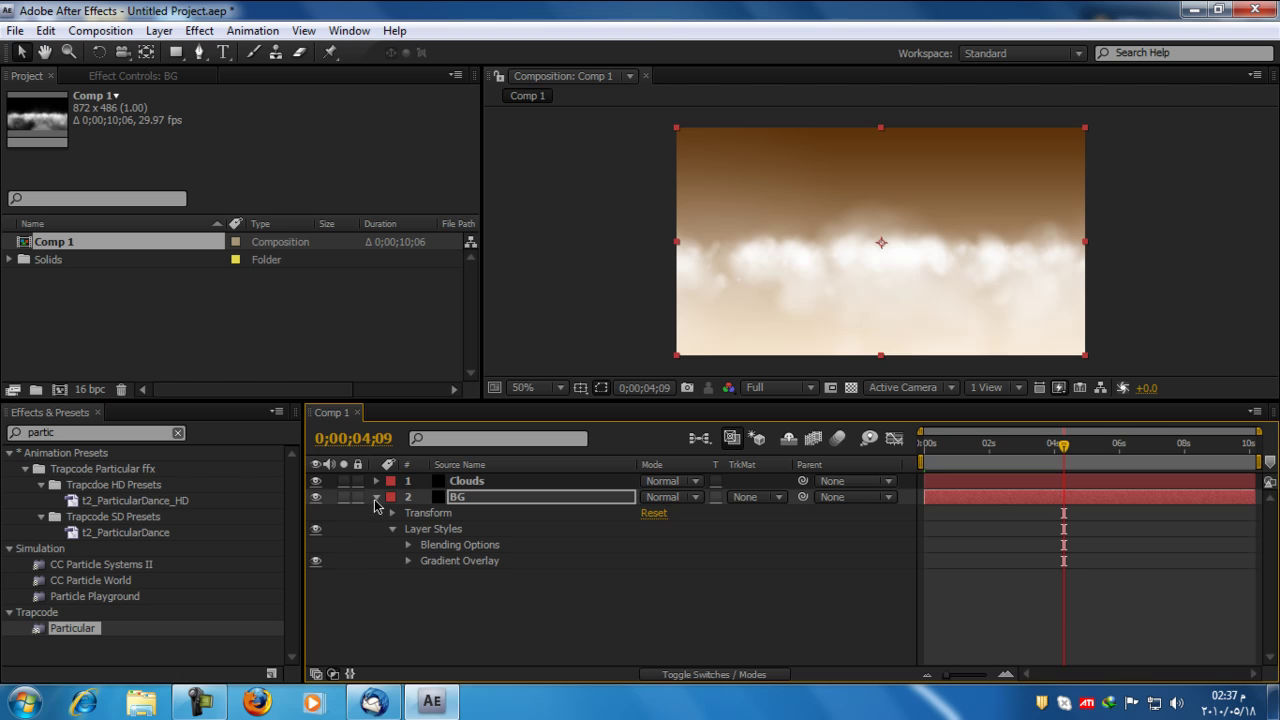
click(375, 498)
click(160, 30)
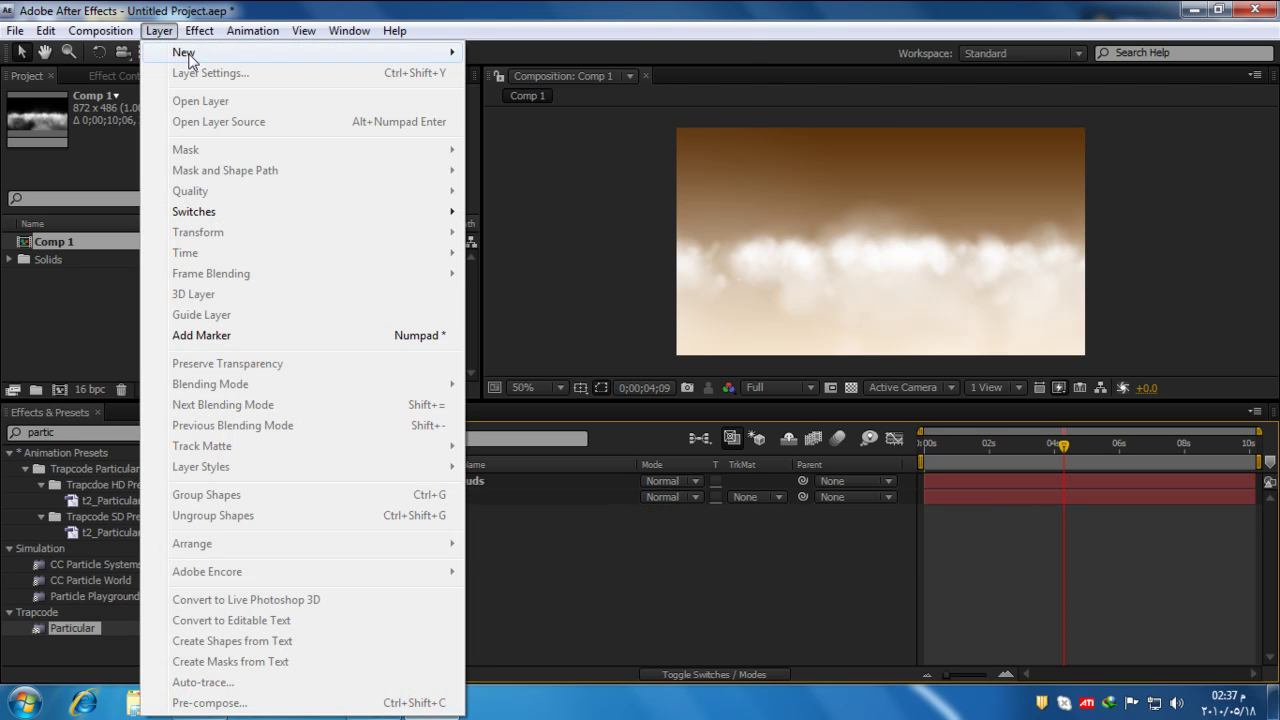
mouse_move(180, 48)
click(540, 175)
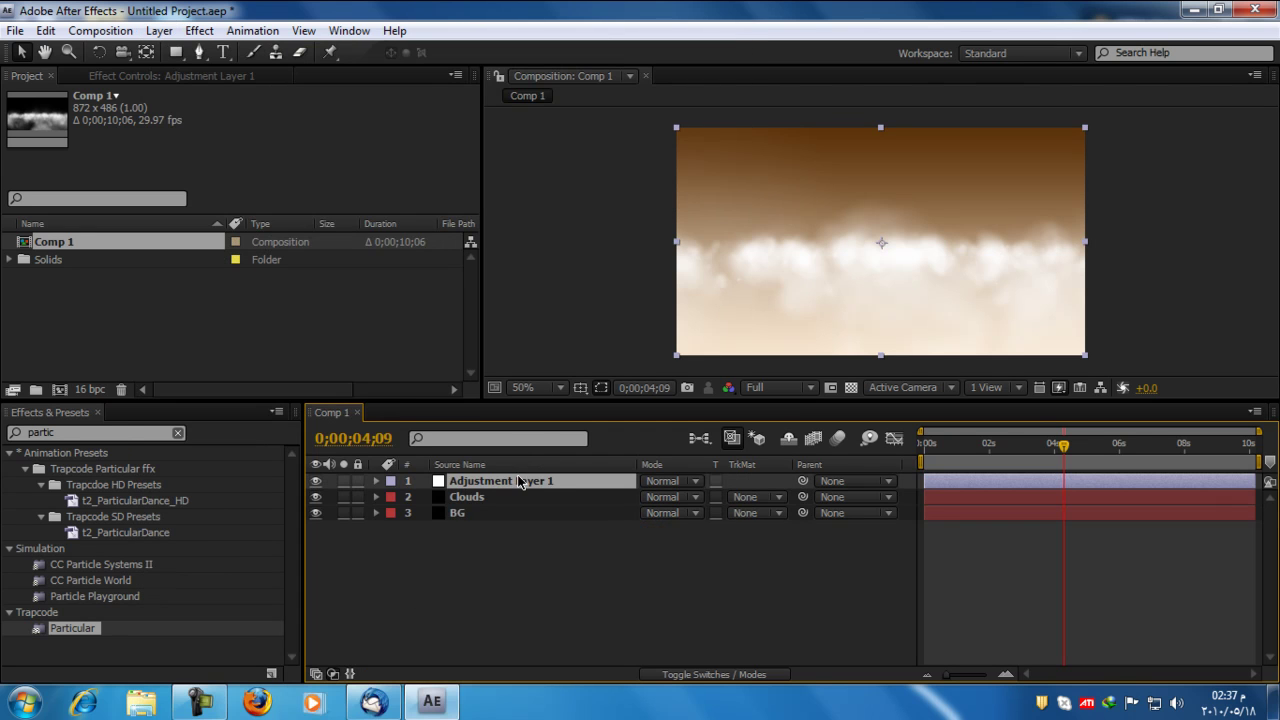
Search the effects for "hue" and apply Hue/Saturation to the adjustment layer
click(89, 437)
drag(89, 437, 5, 444)
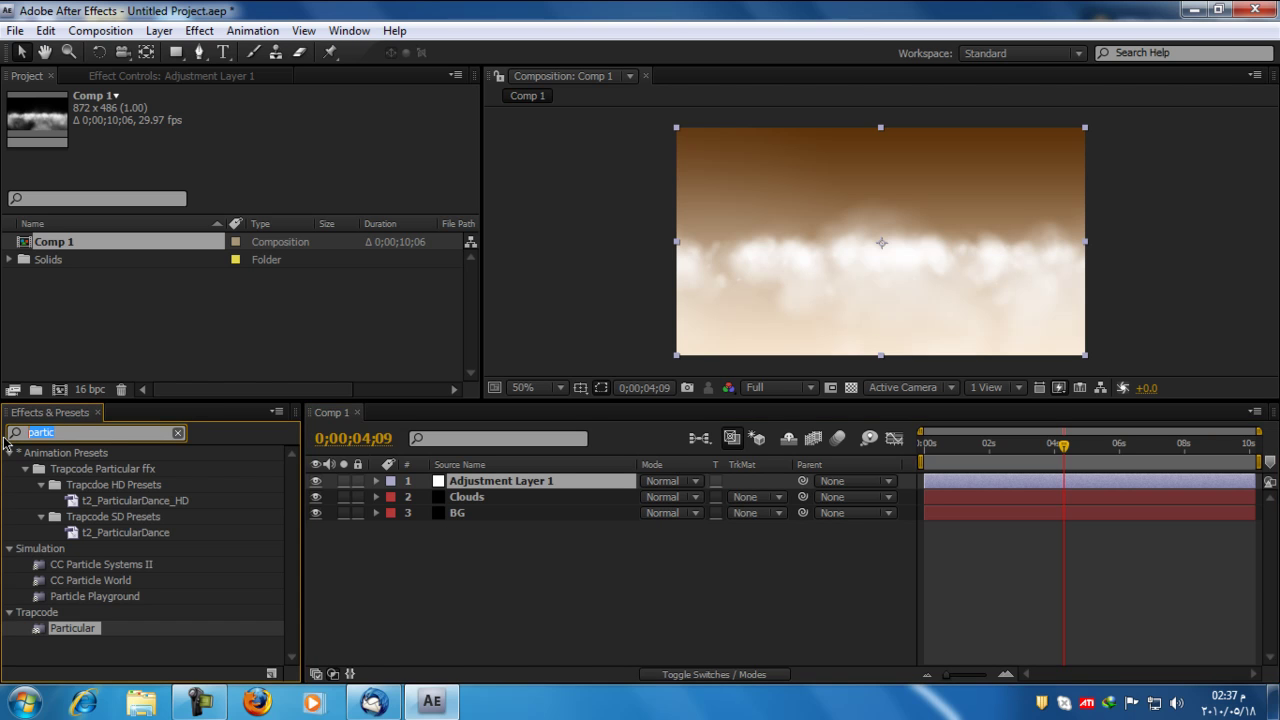
text(hue)
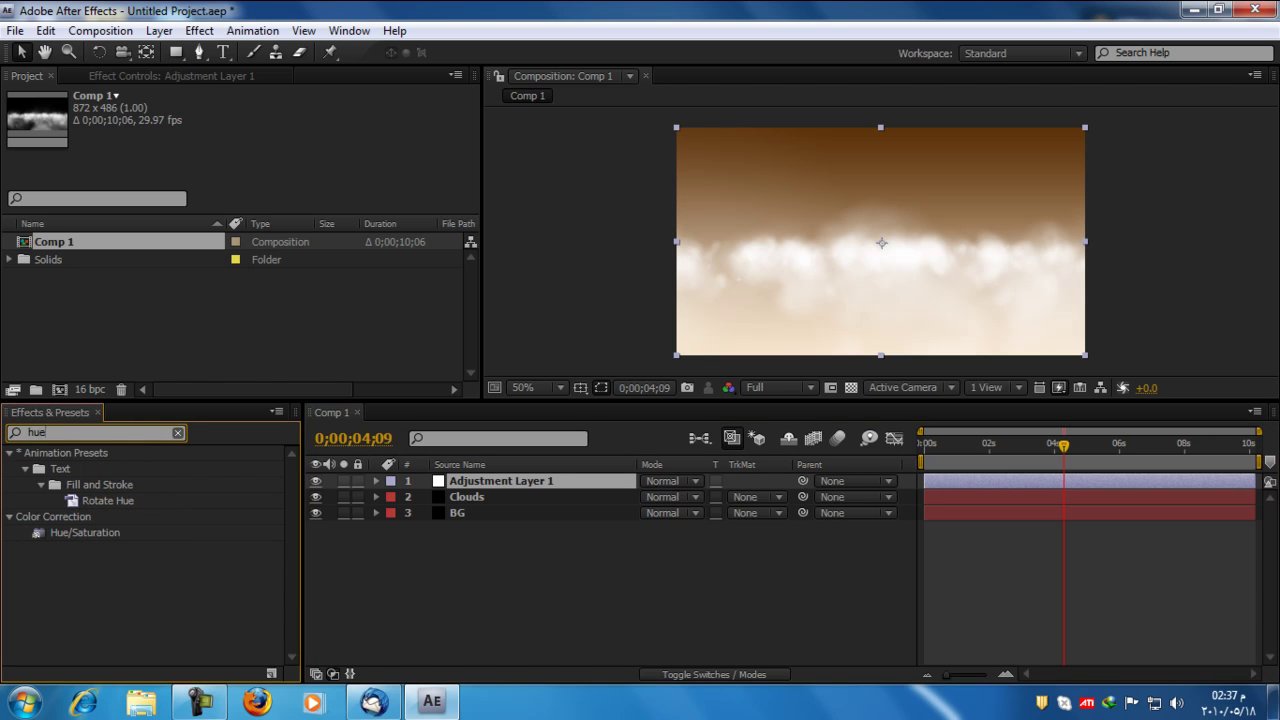
double_click(86, 532)
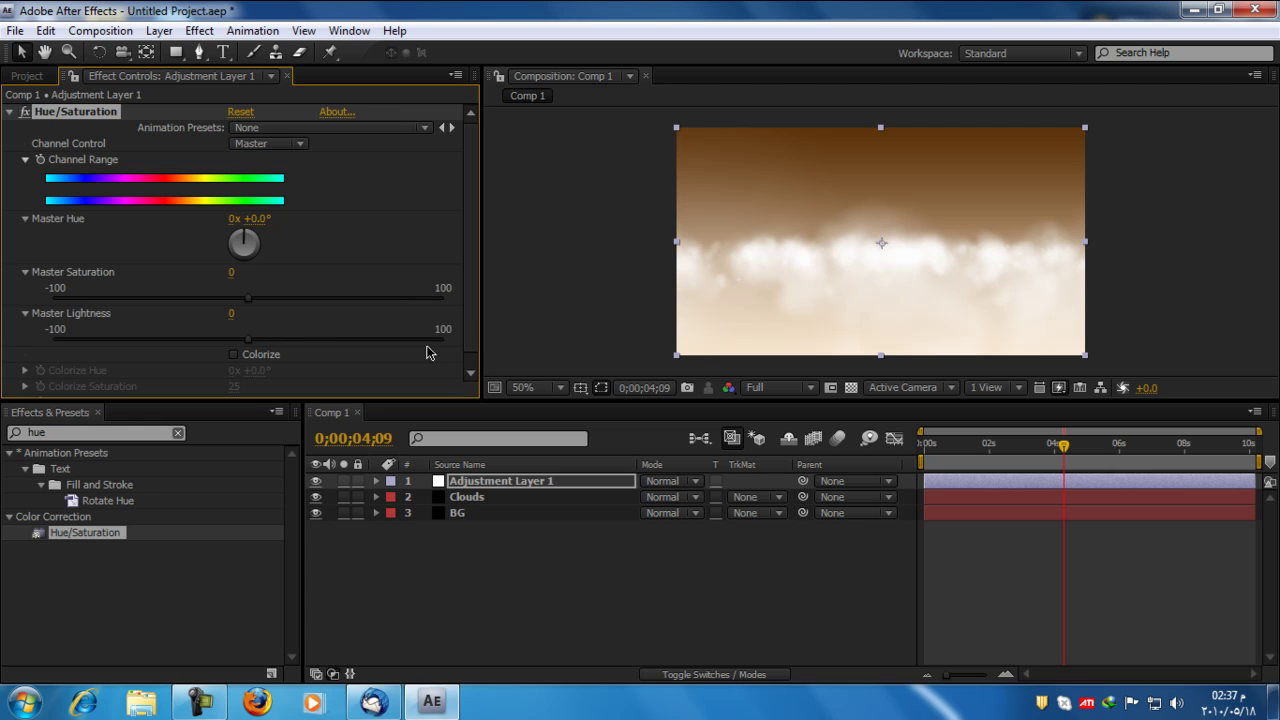
Enable Colorize in Hue/Saturation and set Colorize Hue to 39°
scroll(471, 327, down, 1)
click(234, 341)
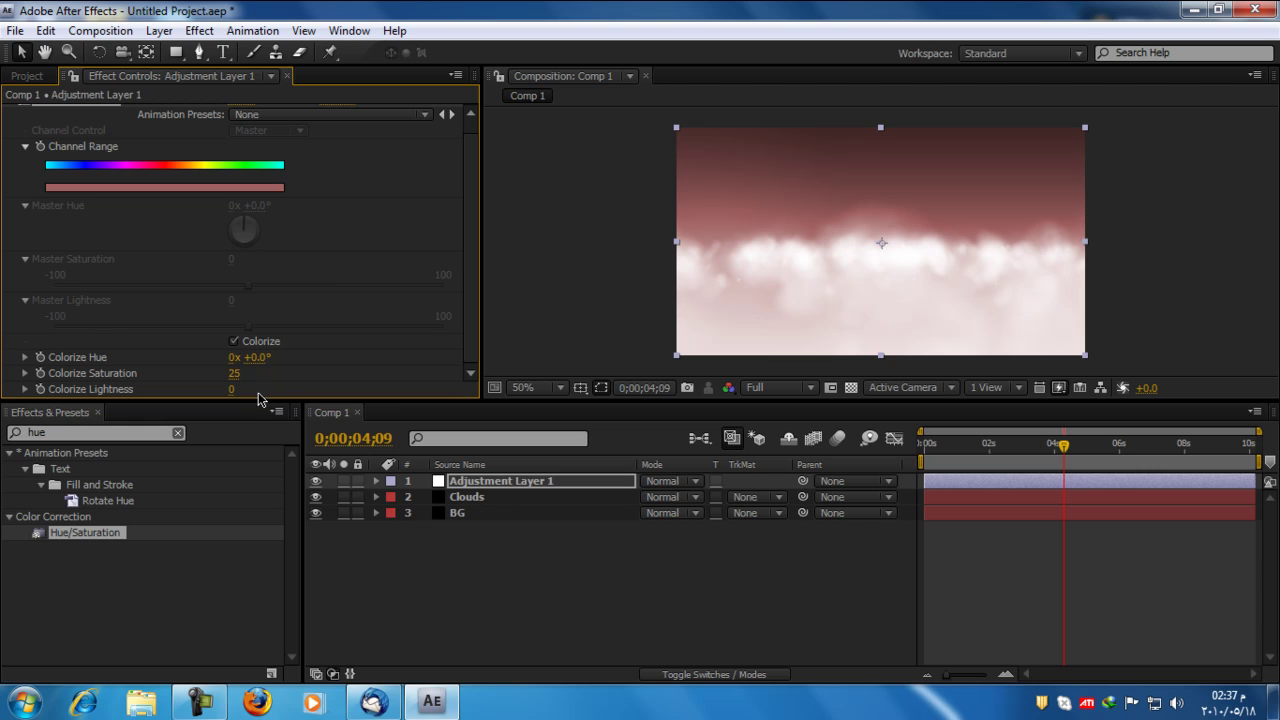
drag(258, 358, 292, 367)
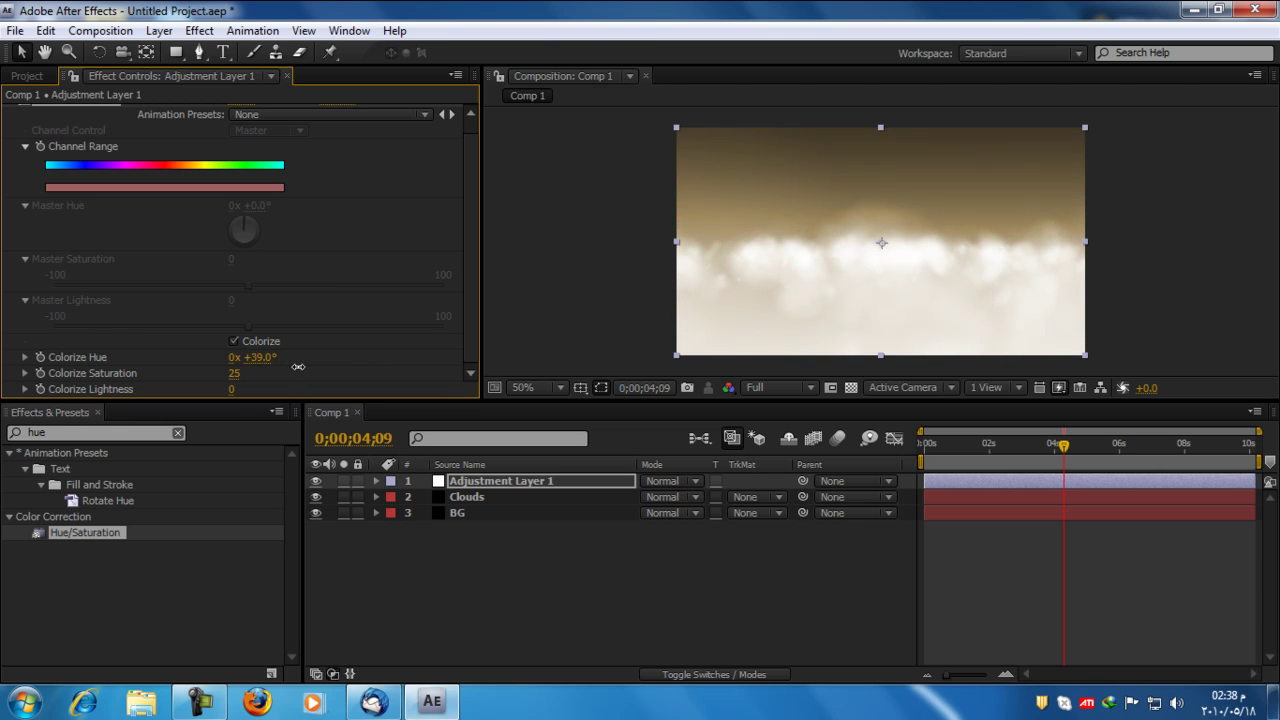
drag(298, 367, 300, 368)
Toggle the BG layer's visibility off and on to compare, and delete Hue/Saturation from the adjustment layer
click(317, 513)
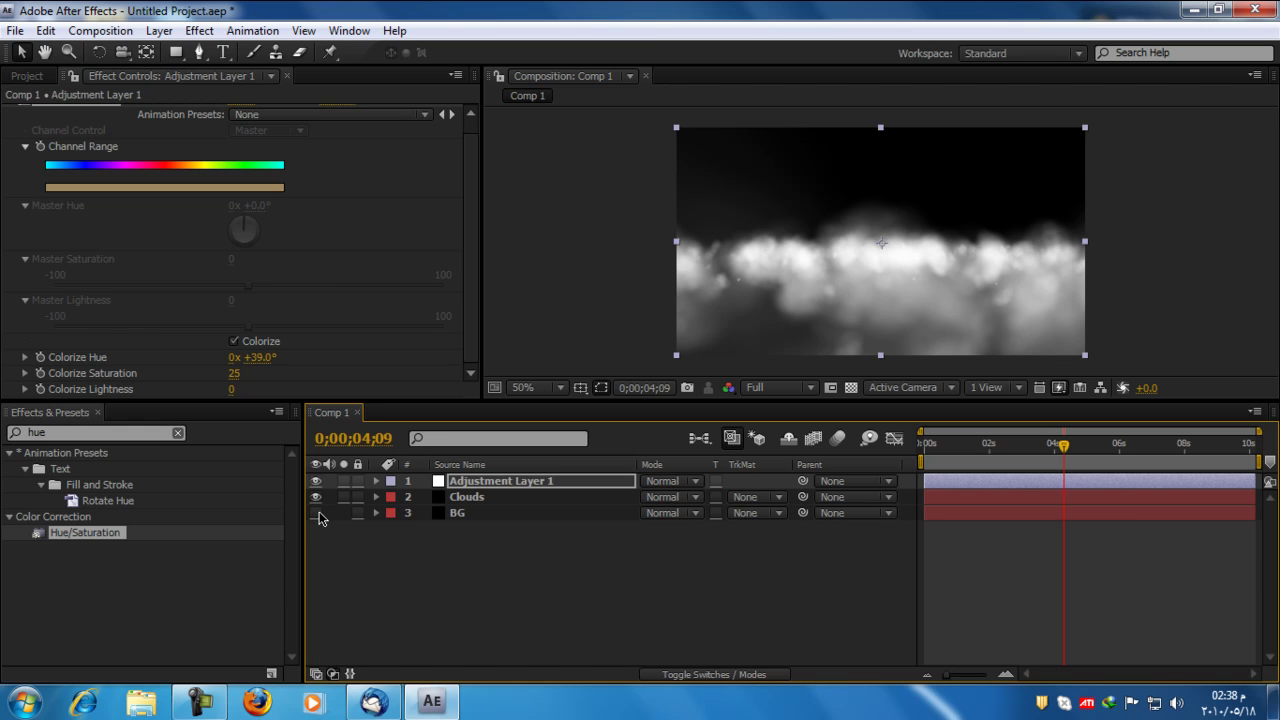
click(316, 513)
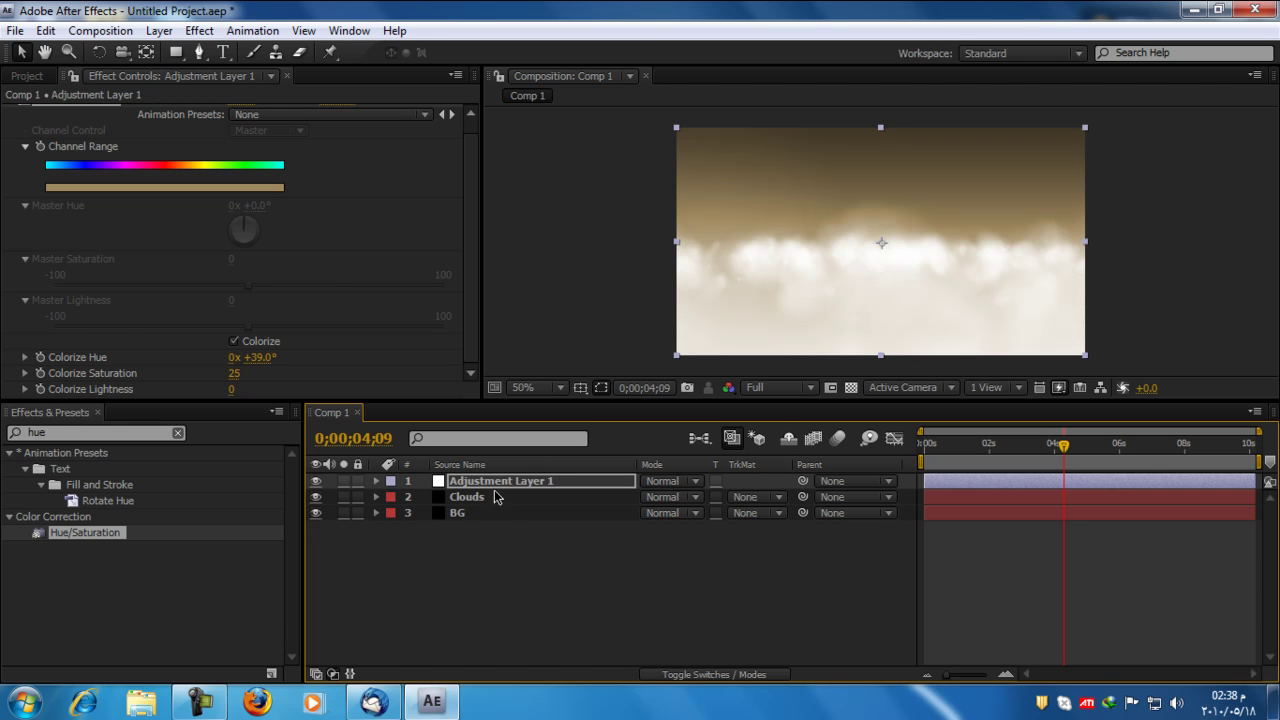
scroll(475, 200, up, 1)
scroll(475, 200, up, 1)
key(Delete)
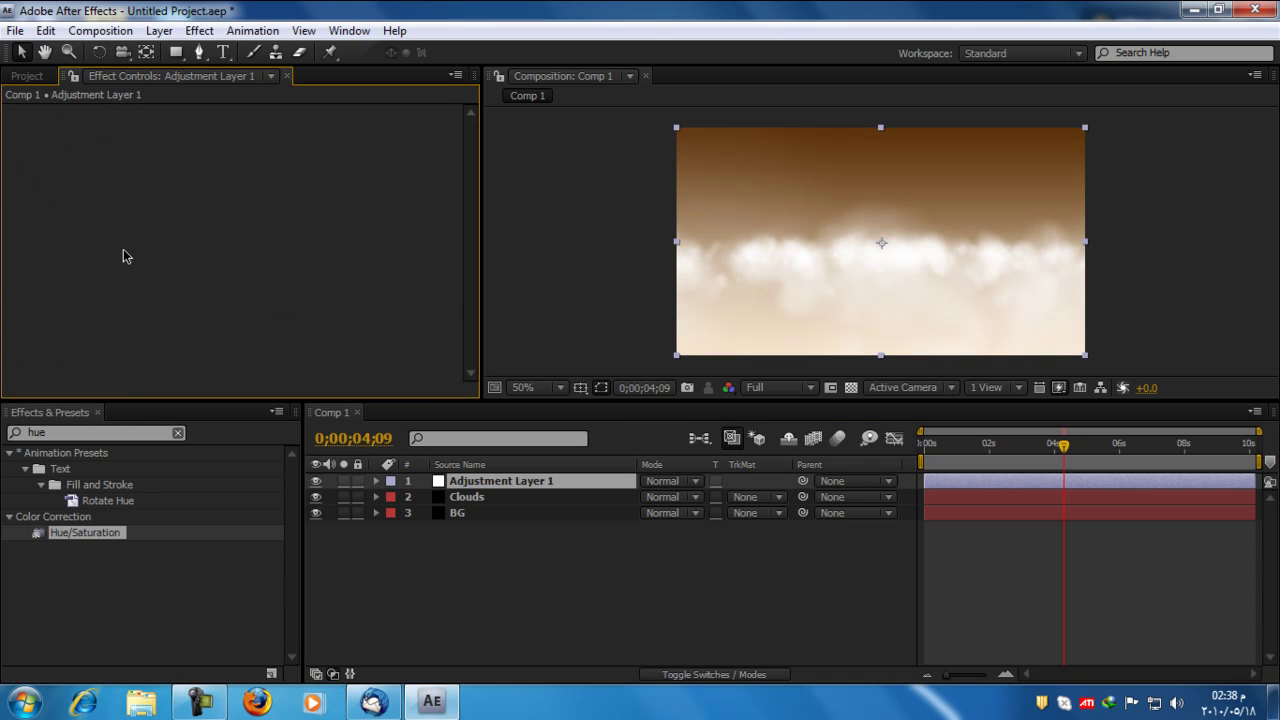
Search the effects for "fast" and apply Fast Blur to the adjustment layer
click(88, 430)
text(f)
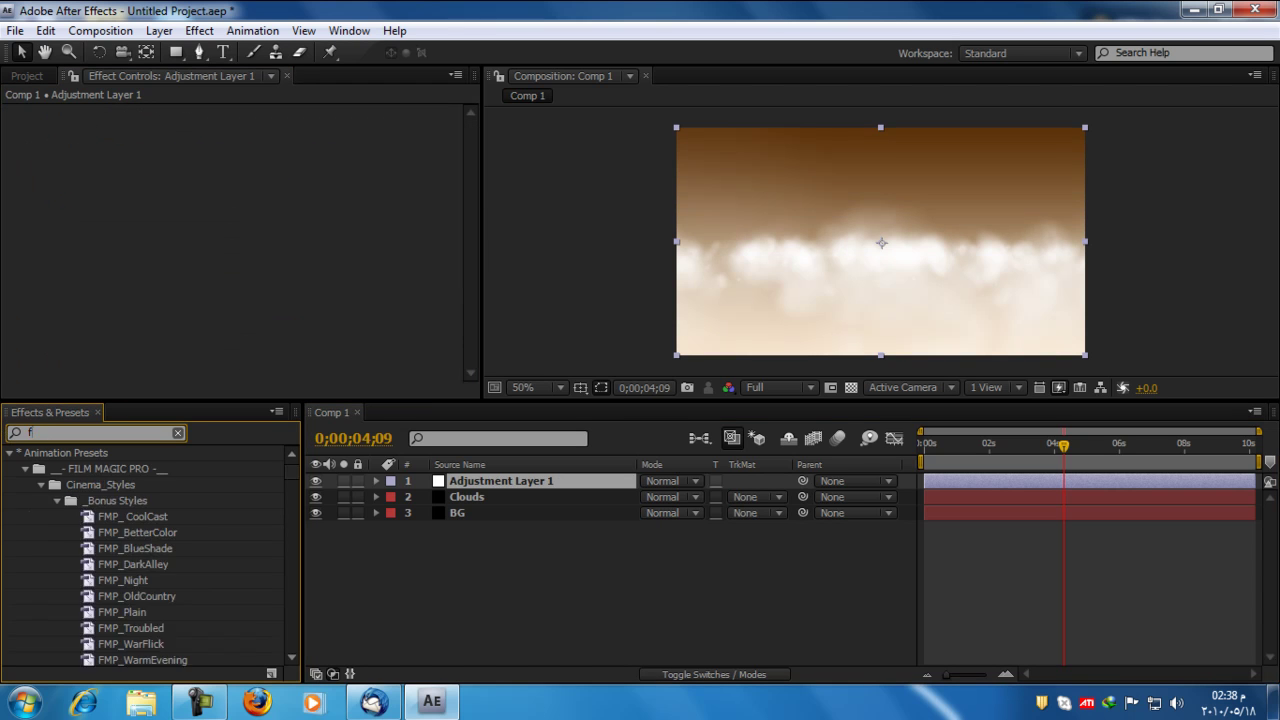
text(ast)
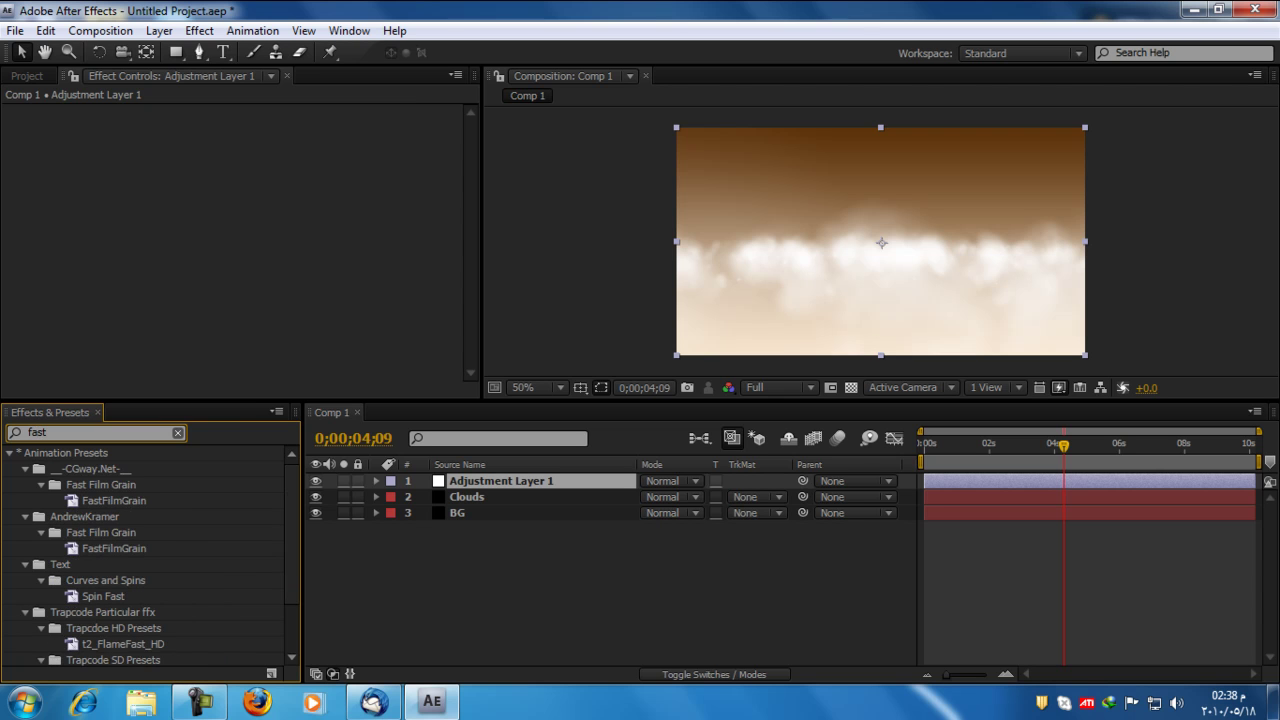
scroll(291, 586, down, 2)
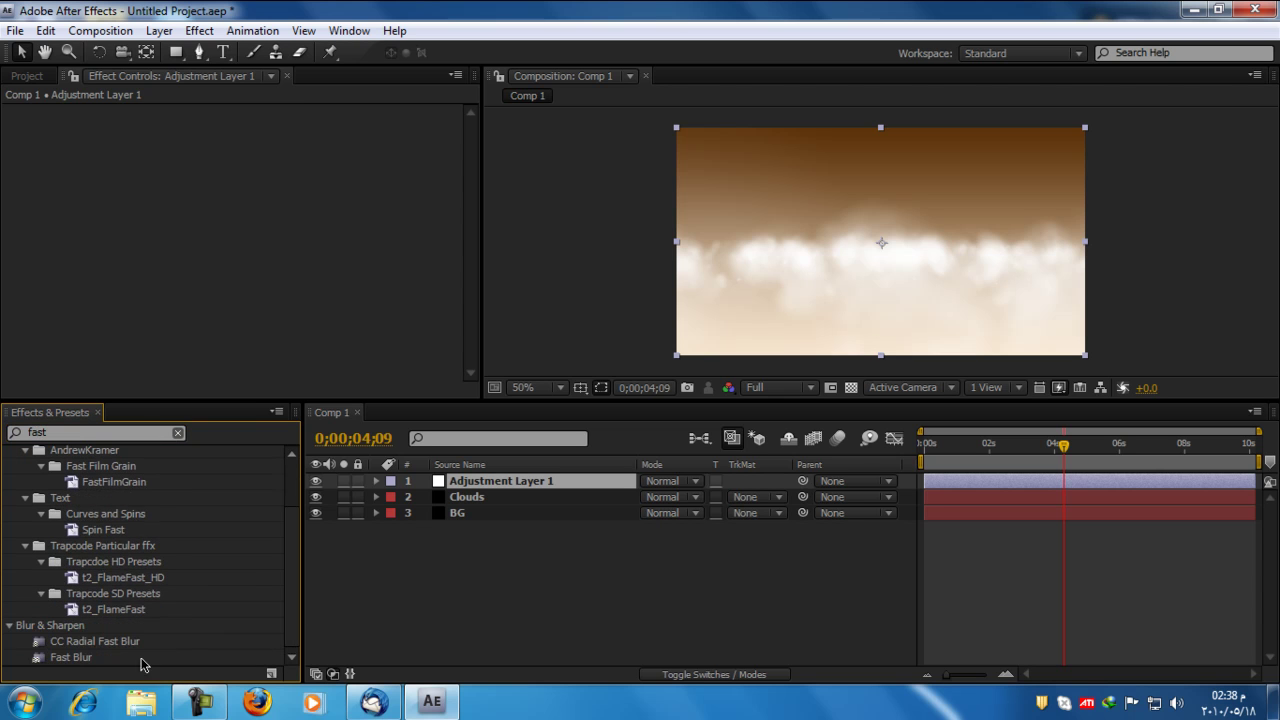
double_click(78, 660)
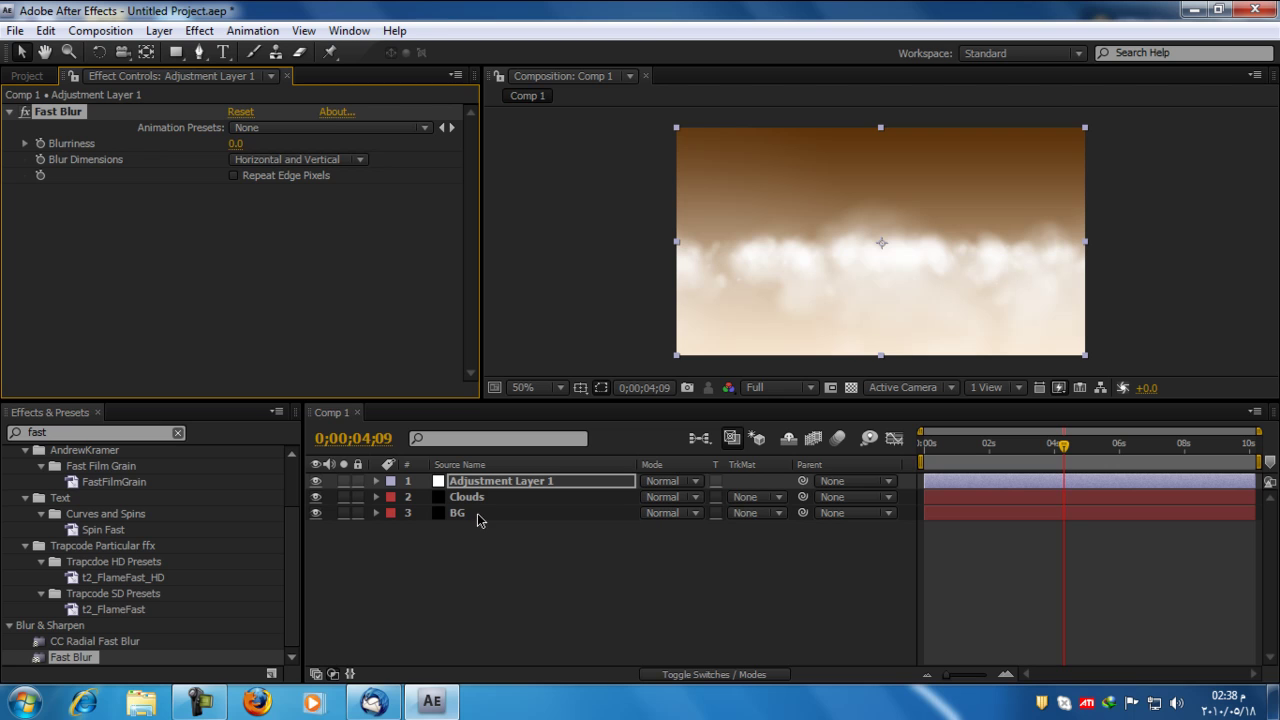
Enable Repeat Edge Pixels, set the Fast Blur Blurriness to 10, and check the scene at 0;00;02;03
click(234, 176)
click(236, 146)
text(10)
key(Return)
mouse_move(990, 446)
mouse_down()
mouse_move(956, 446)
mouse_move(980, 454)
mouse_up()
click(990, 447)
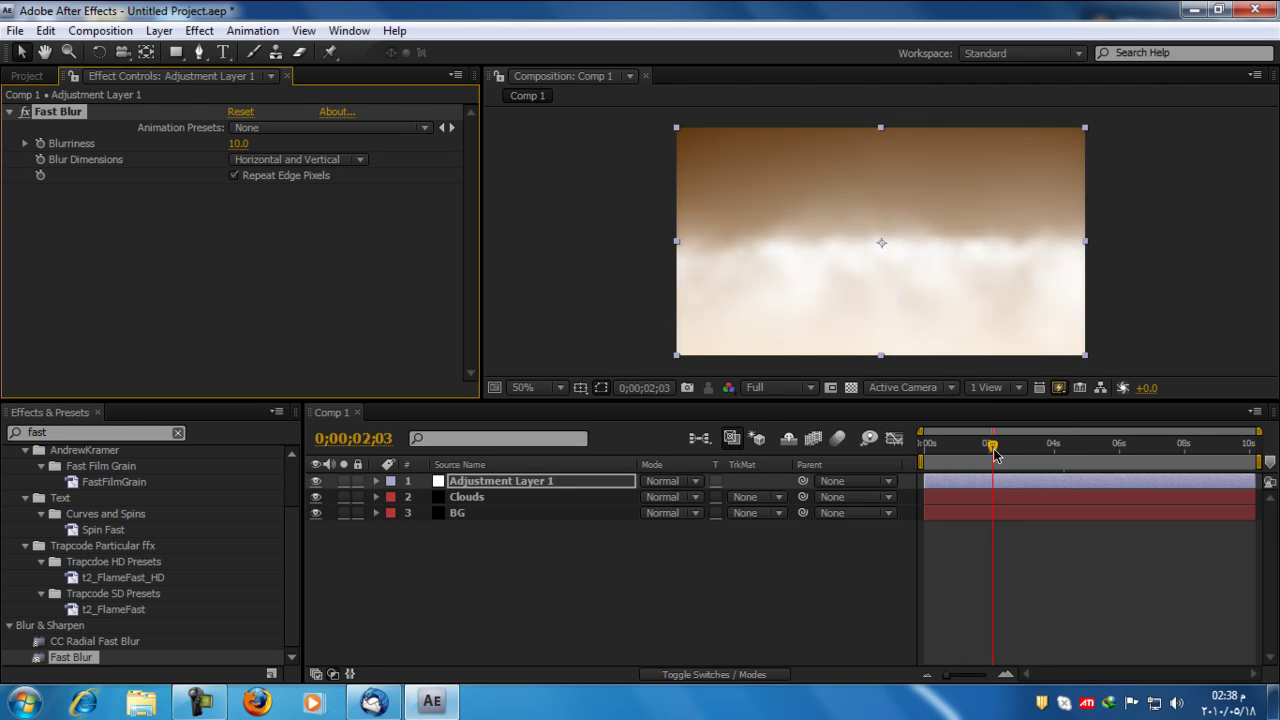
Edit the BG layer's Gradient Overlay colours and set the dark brown end stop to blue 0854A9
click(500, 515)
click(376, 513)
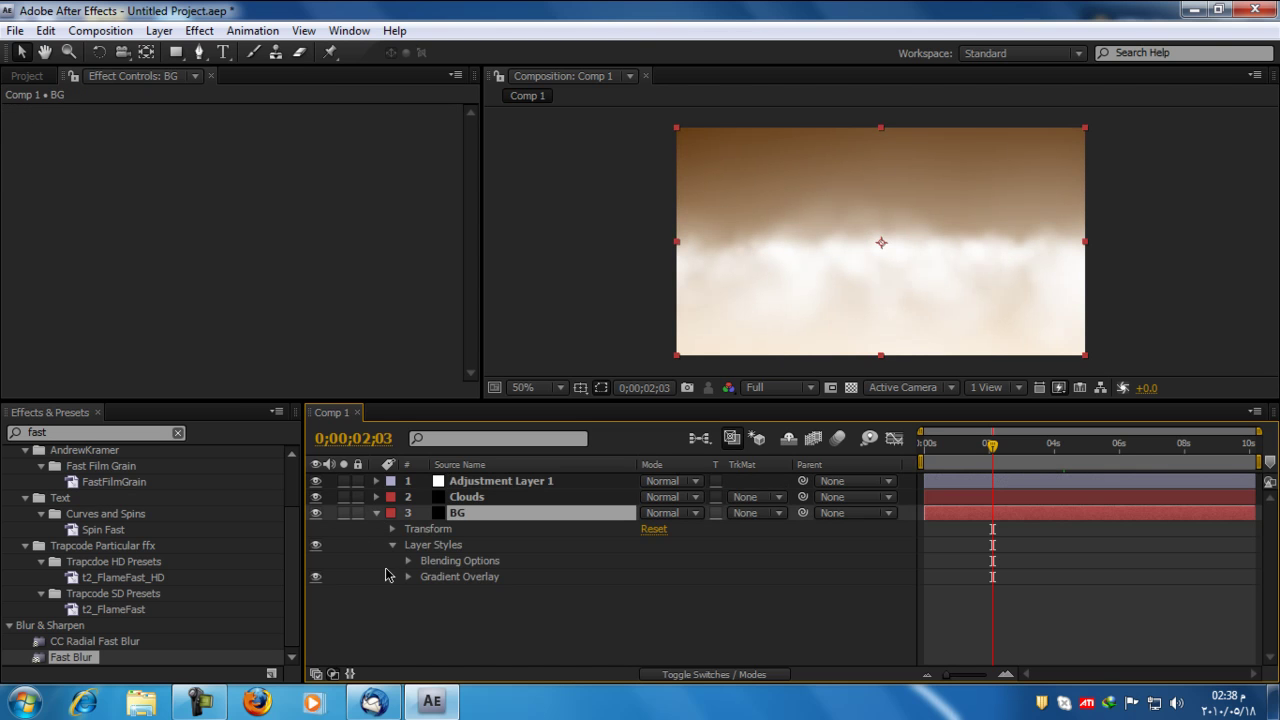
click(399, 588)
click(407, 577)
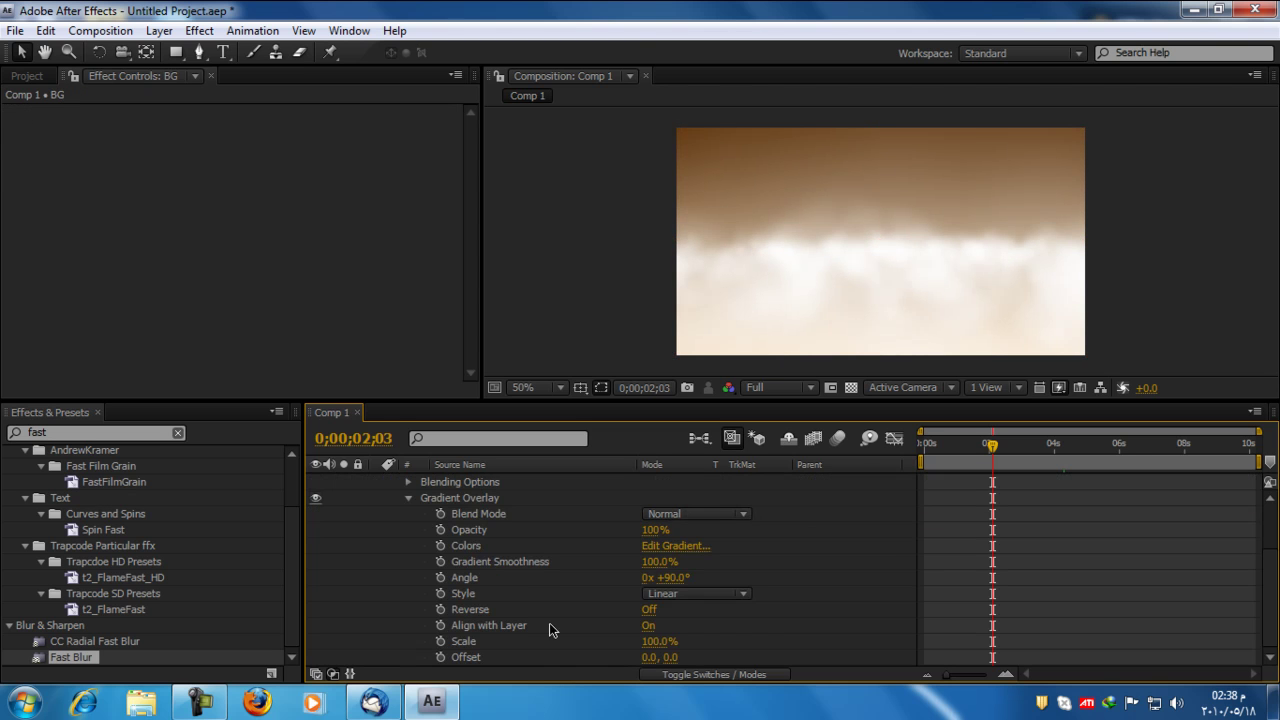
click(662, 550)
click(593, 270)
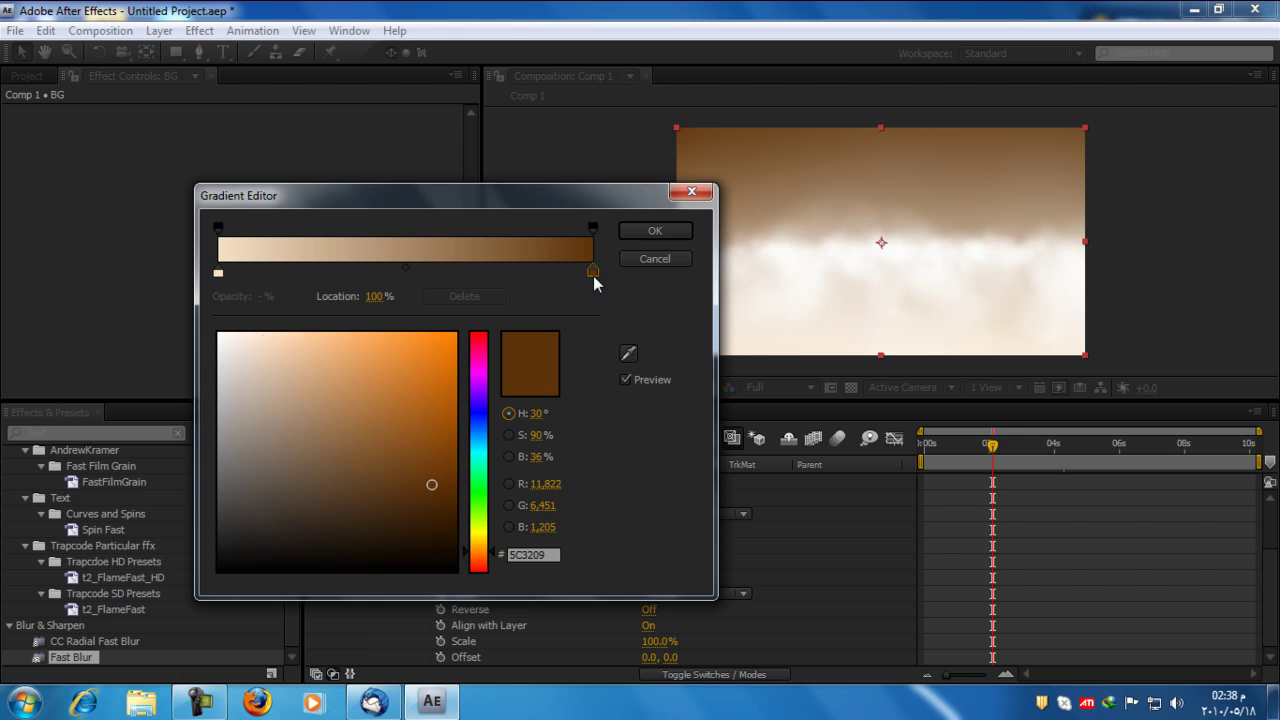
click(479, 430)
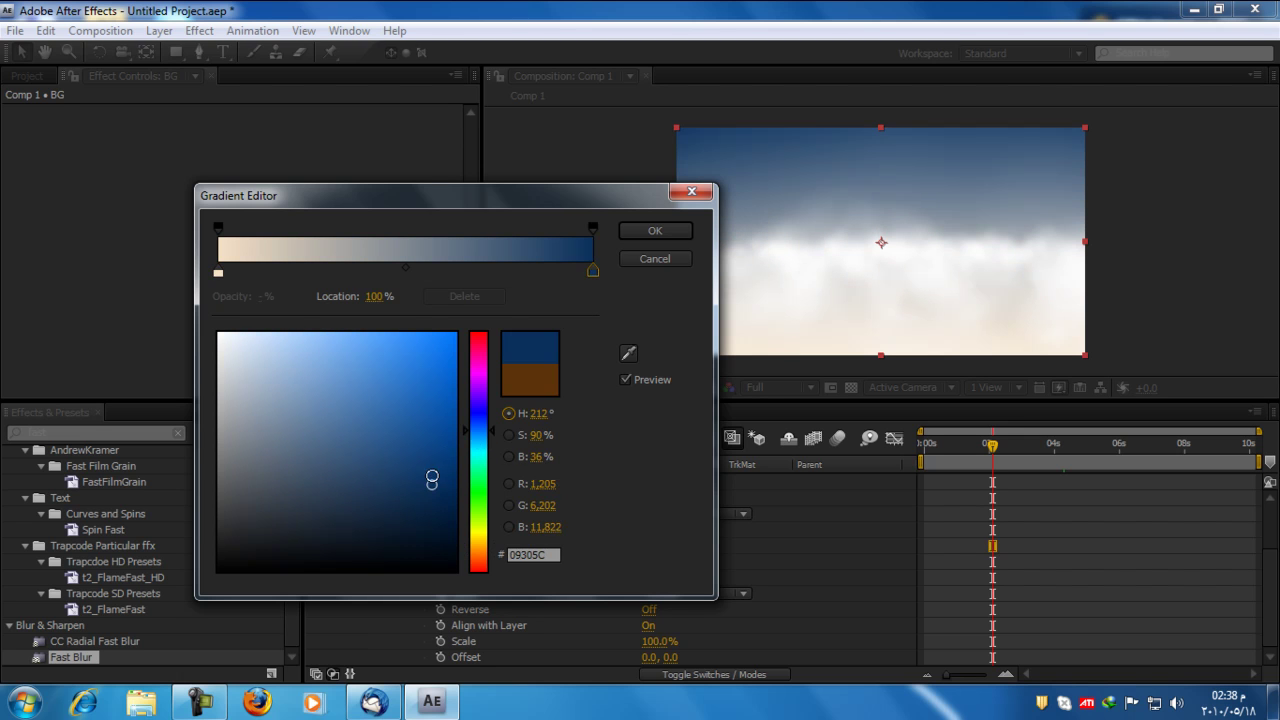
mouse_move(430, 503)
mouse_down()
mouse_move(437, 400)
mouse_move(445, 412)
mouse_up()
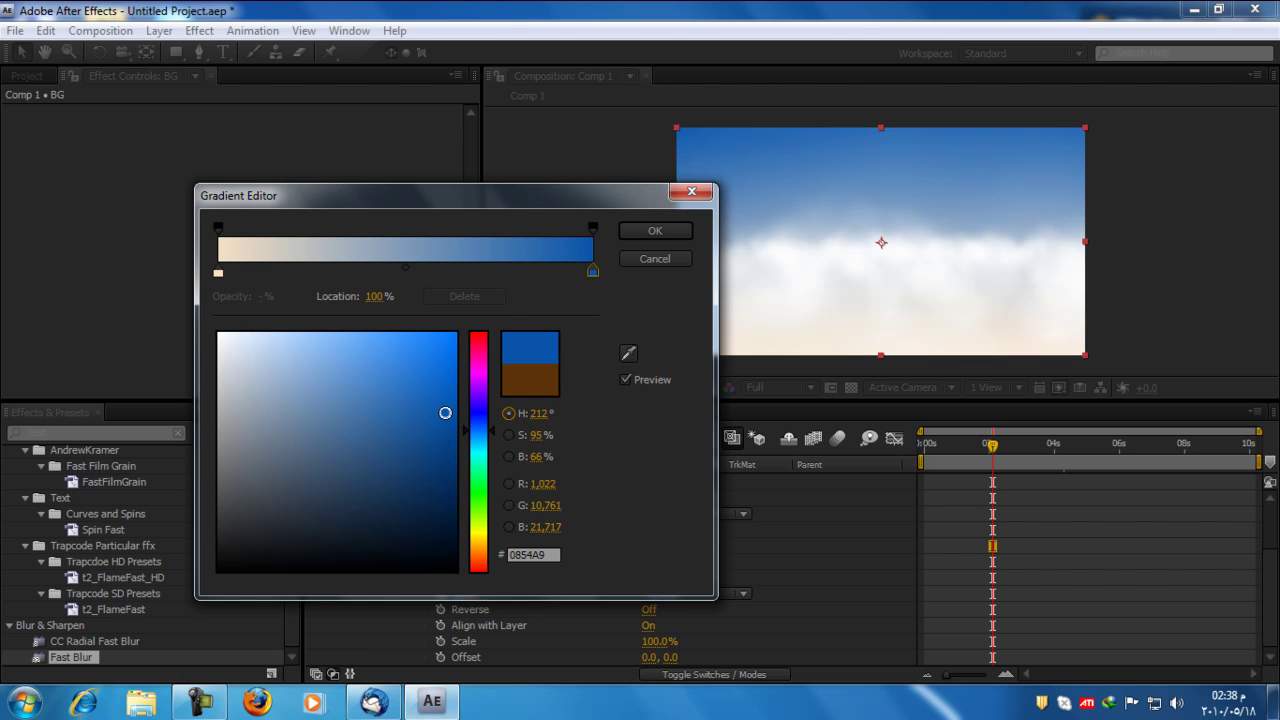
Set the gradient's cream stop to light blue B5E1FD and move it to about 36% location
click(218, 272)
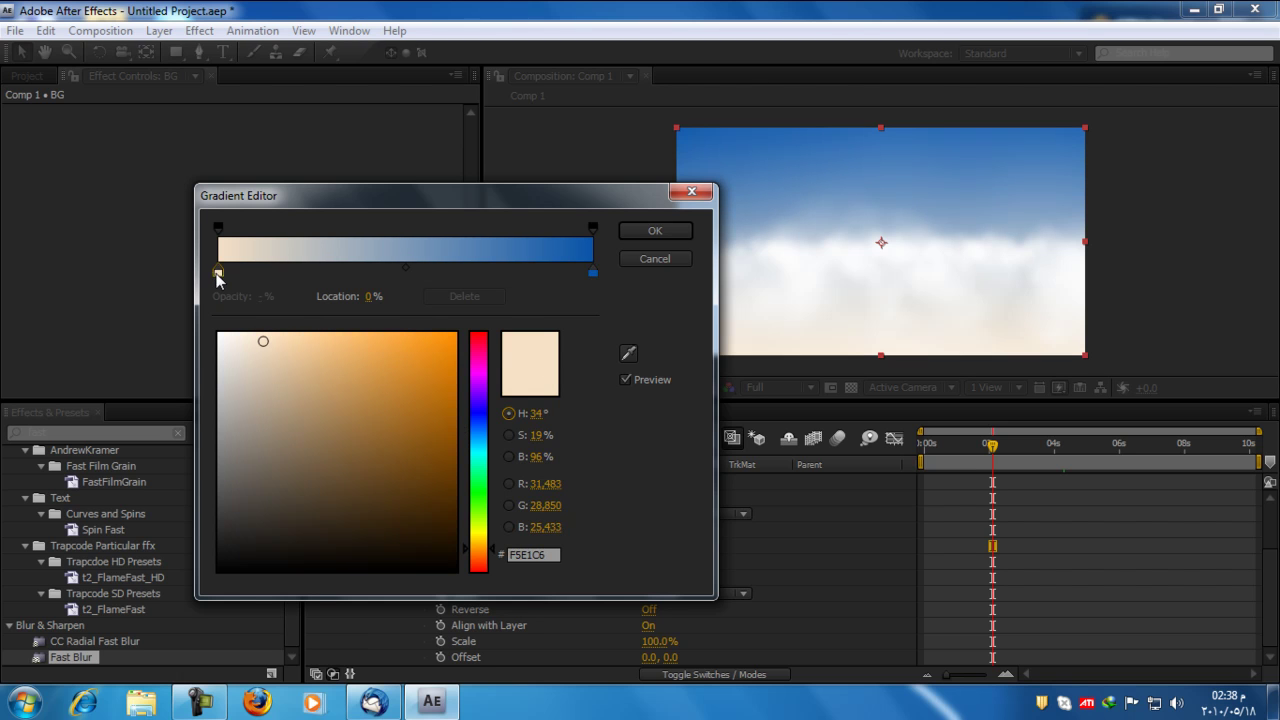
click(486, 437)
click(318, 341)
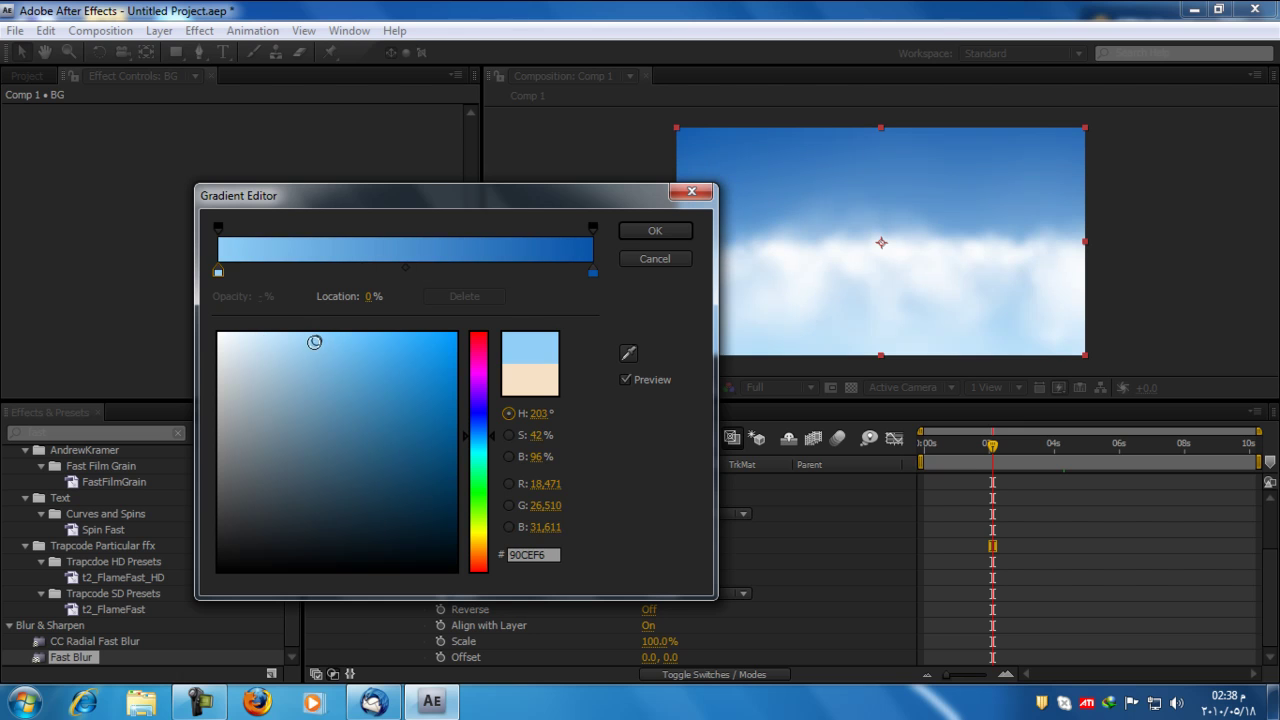
drag(314, 342, 284, 334)
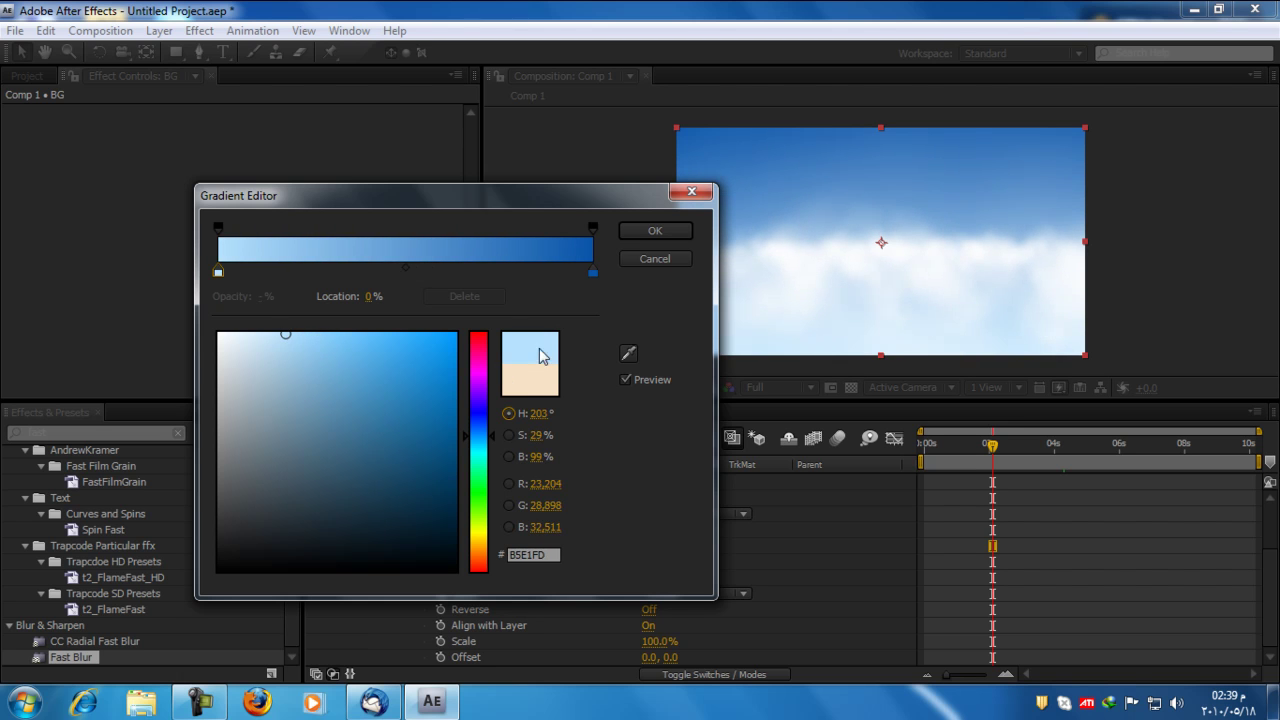
mouse_move(219, 271)
mouse_down()
mouse_move(386, 287)
mouse_move(356, 288)
mouse_up()
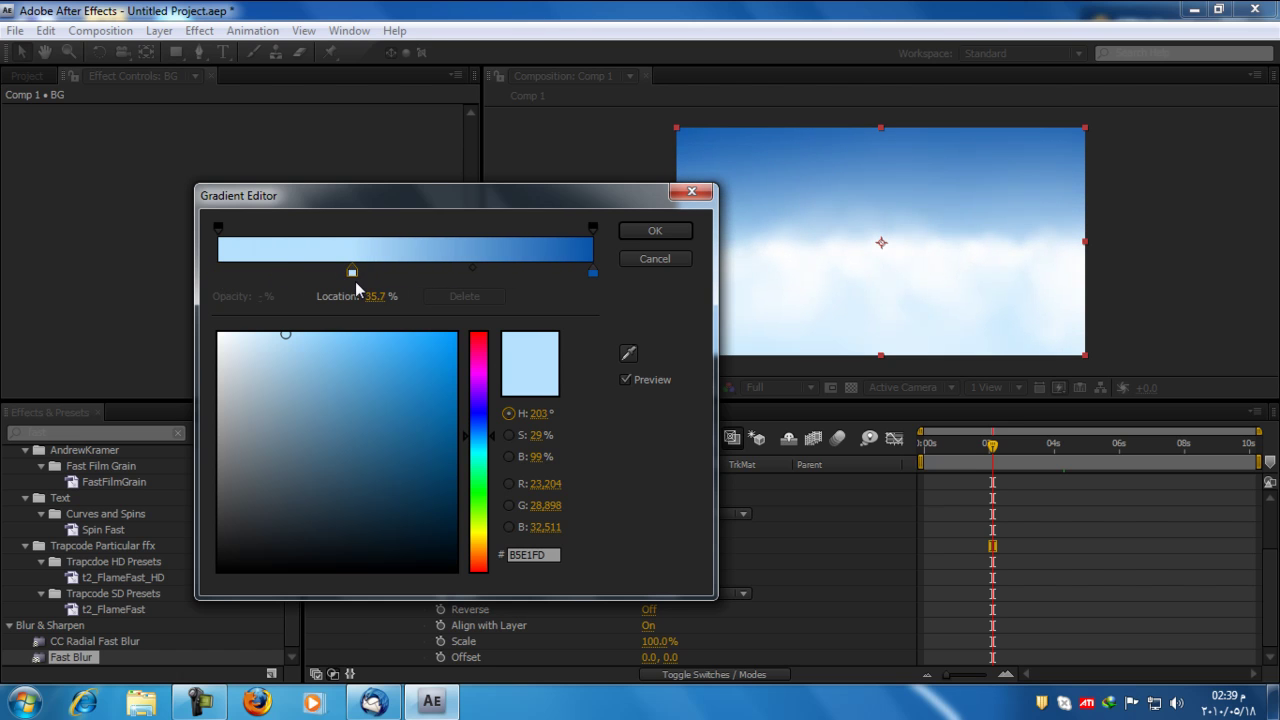
click(645, 231)
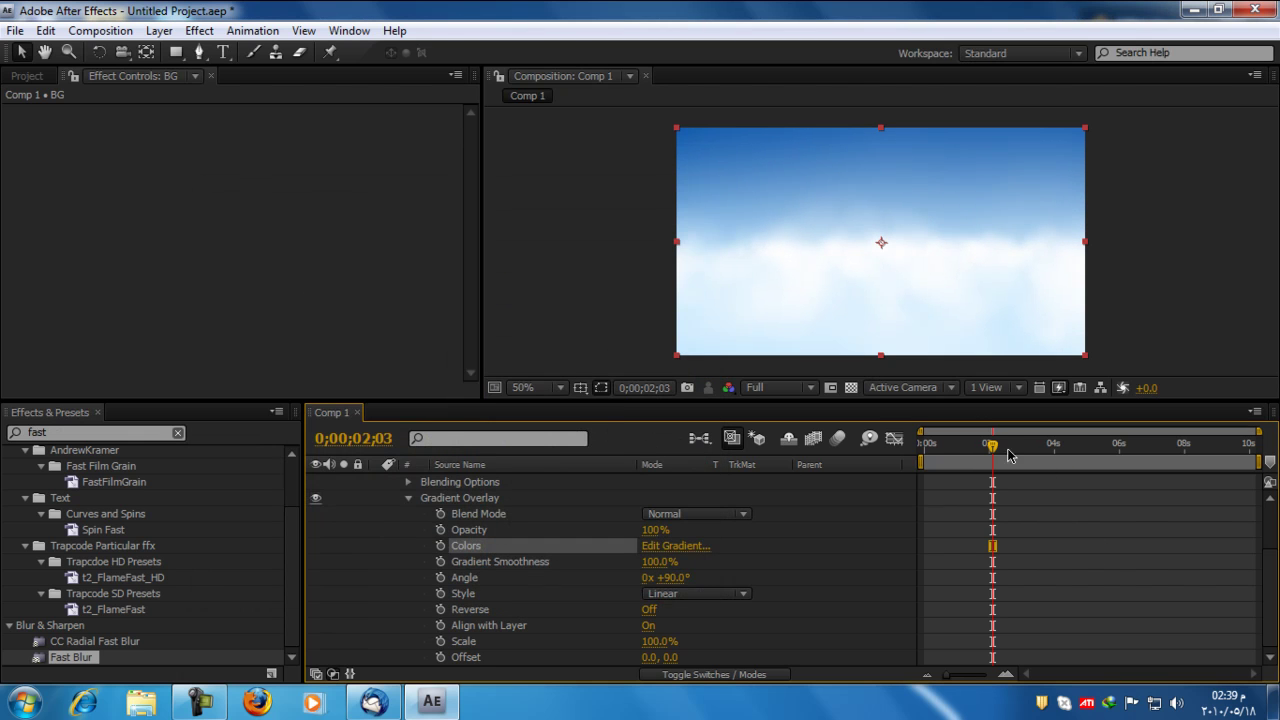
Check the scene at 0;00;04;23 and hide Adjustment Layer 1
drag(982, 452, 1079, 455)
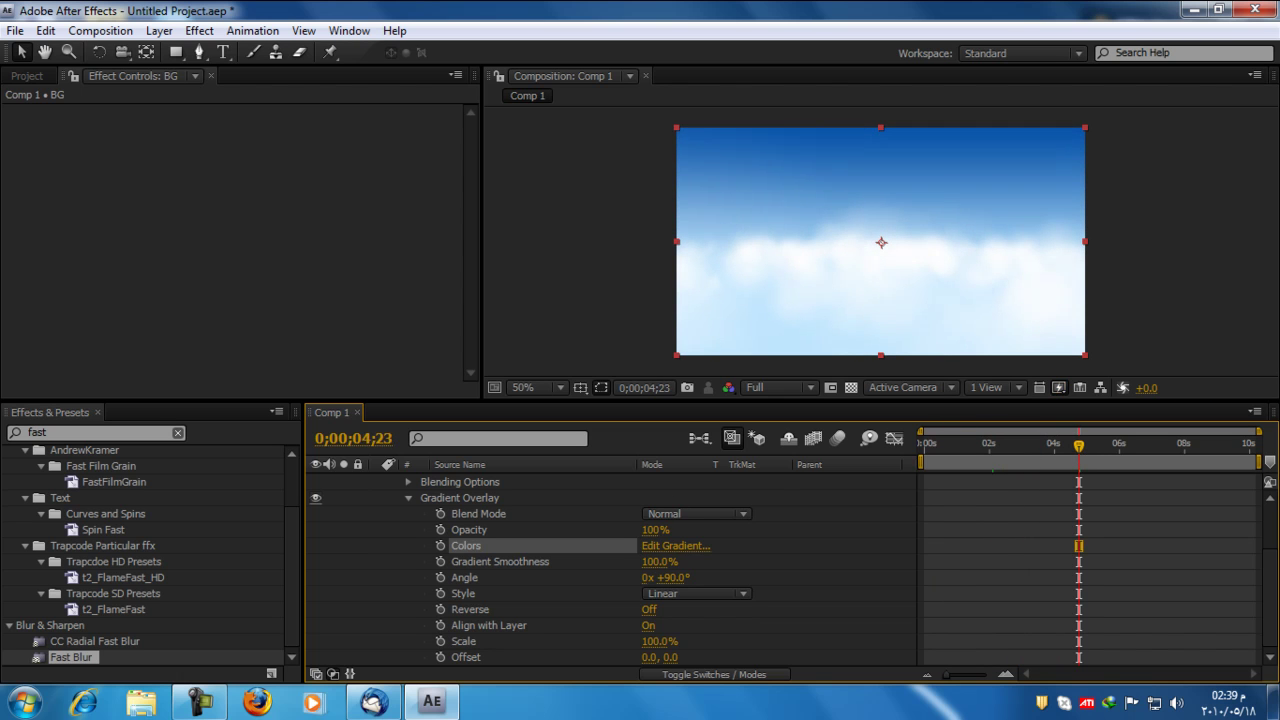
scroll(1068, 545, up, 4)
key(F2)
click(318, 483)
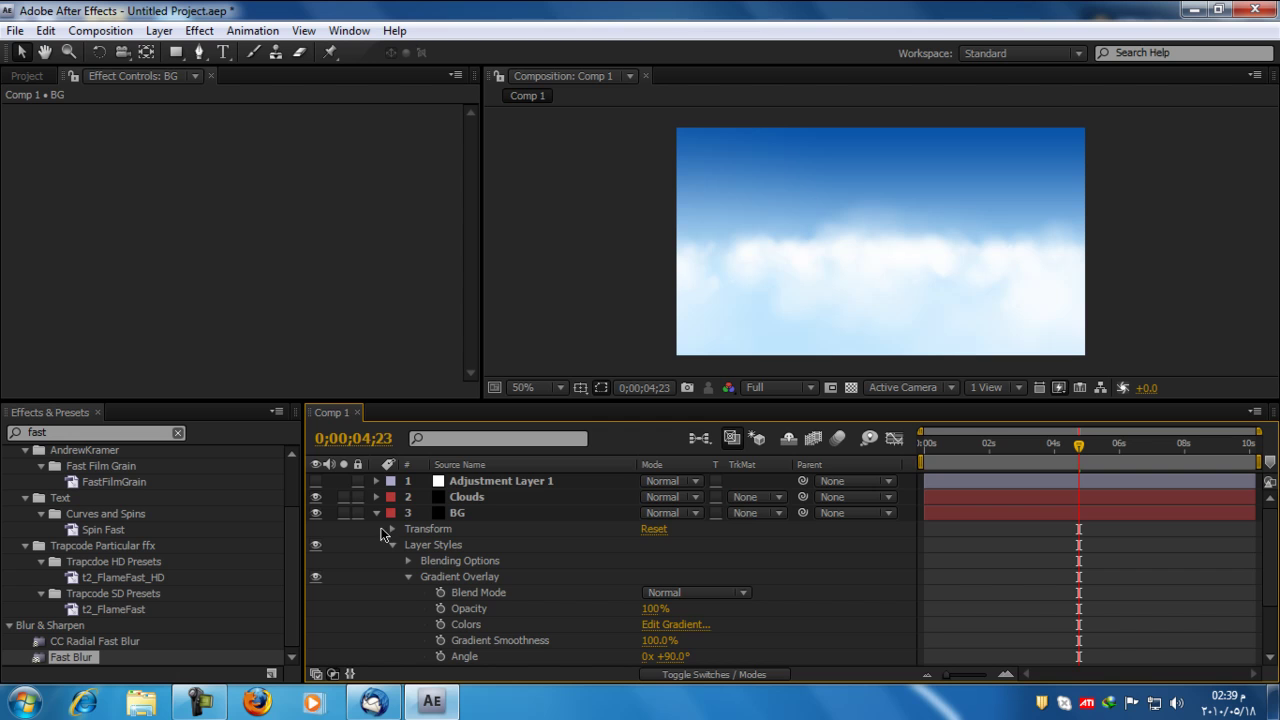
Reopen the BG layer's gradient colours and set the dark blue end stop to 094D82
click(472, 512)
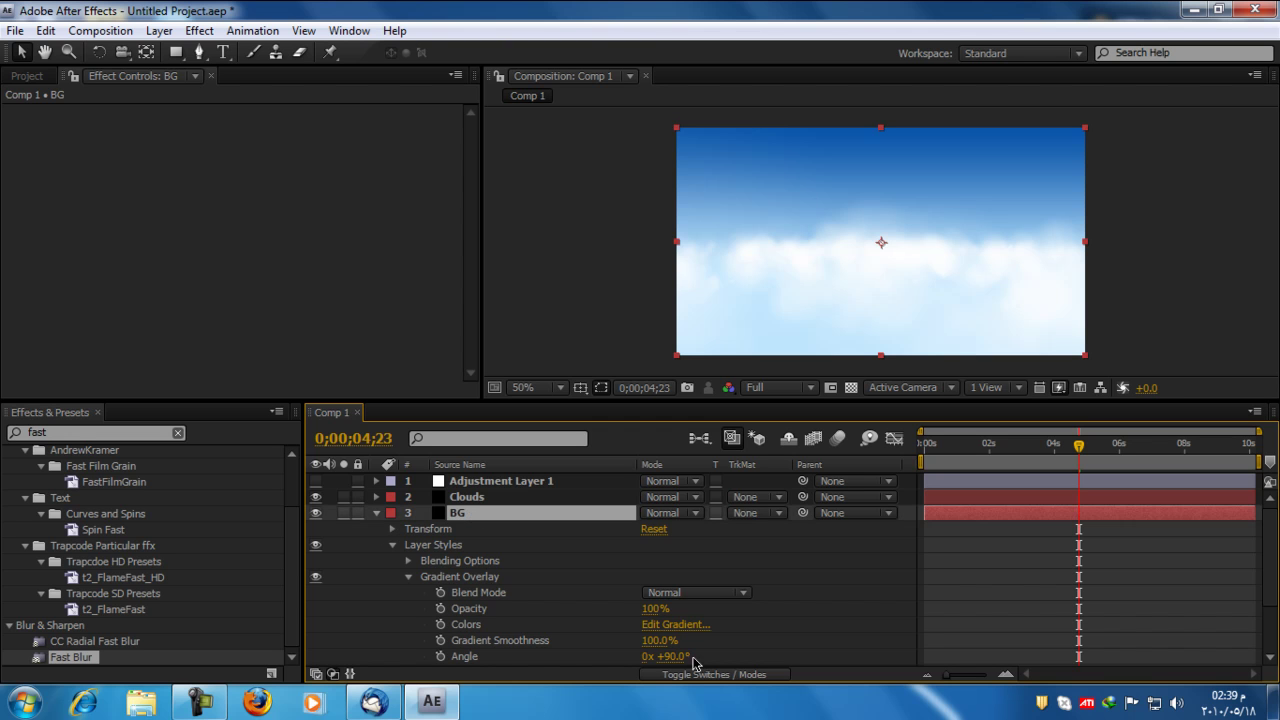
click(677, 625)
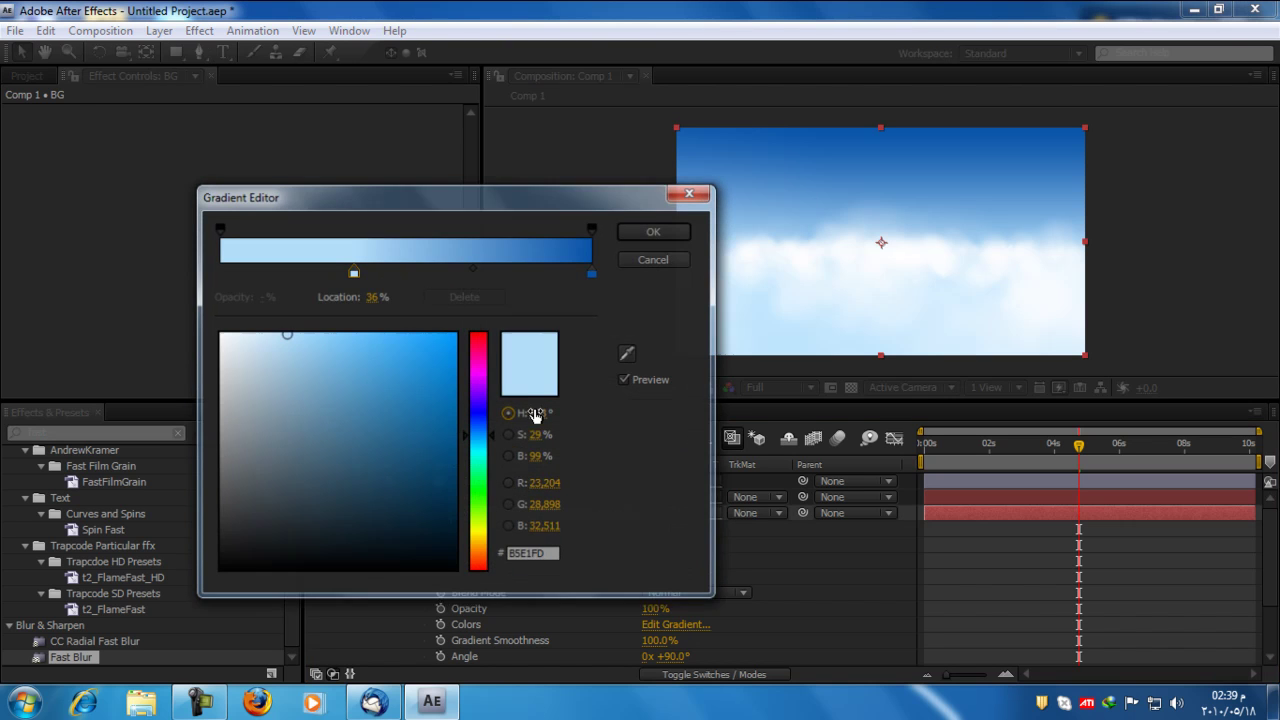
click(594, 272)
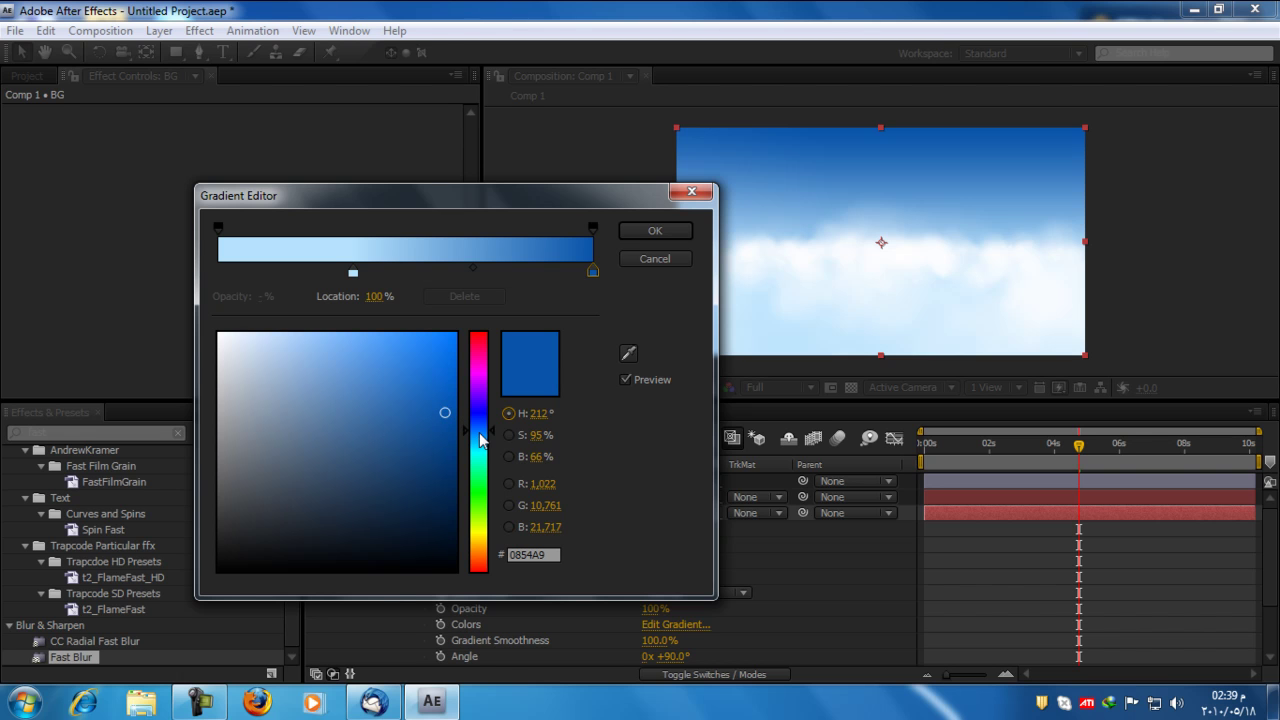
mouse_move(480, 440)
mouse_down()
mouse_move(417, 457)
mouse_move(439, 449)
mouse_up()
click(435, 425)
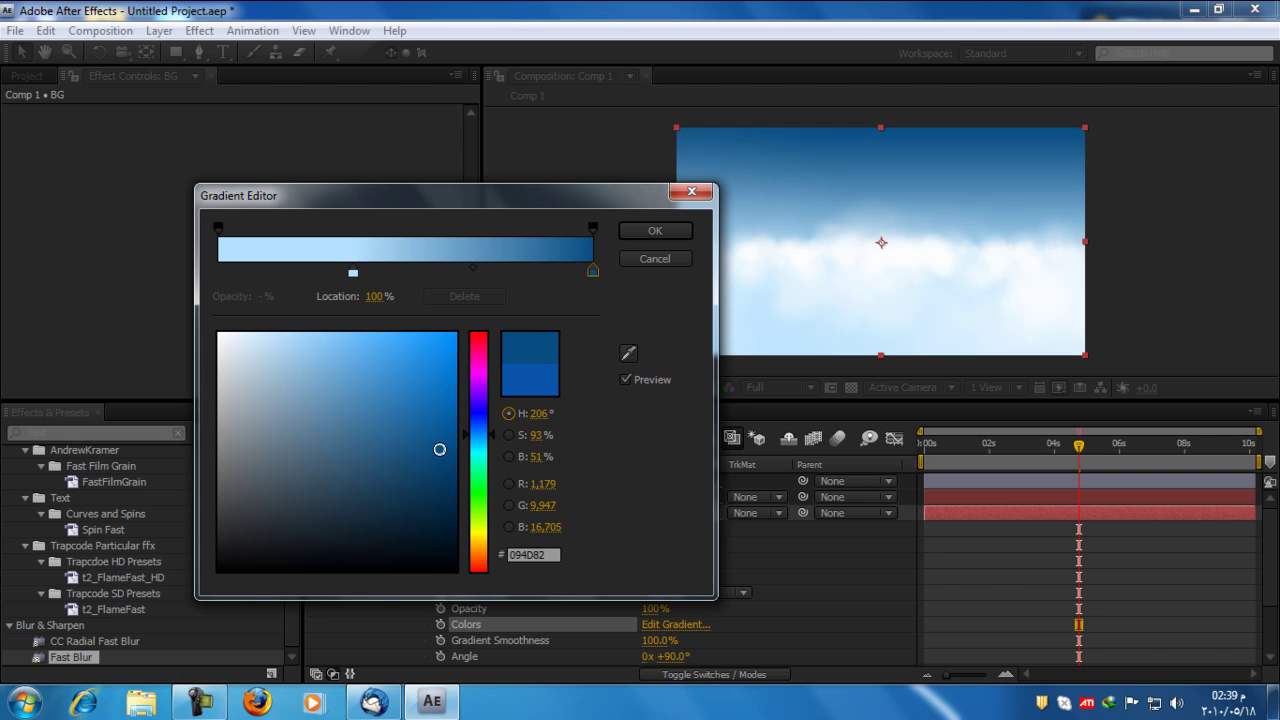
Set the gradient's light blue stop to 73BAE6 and preview the animation from the start of the composition
click(352, 272)
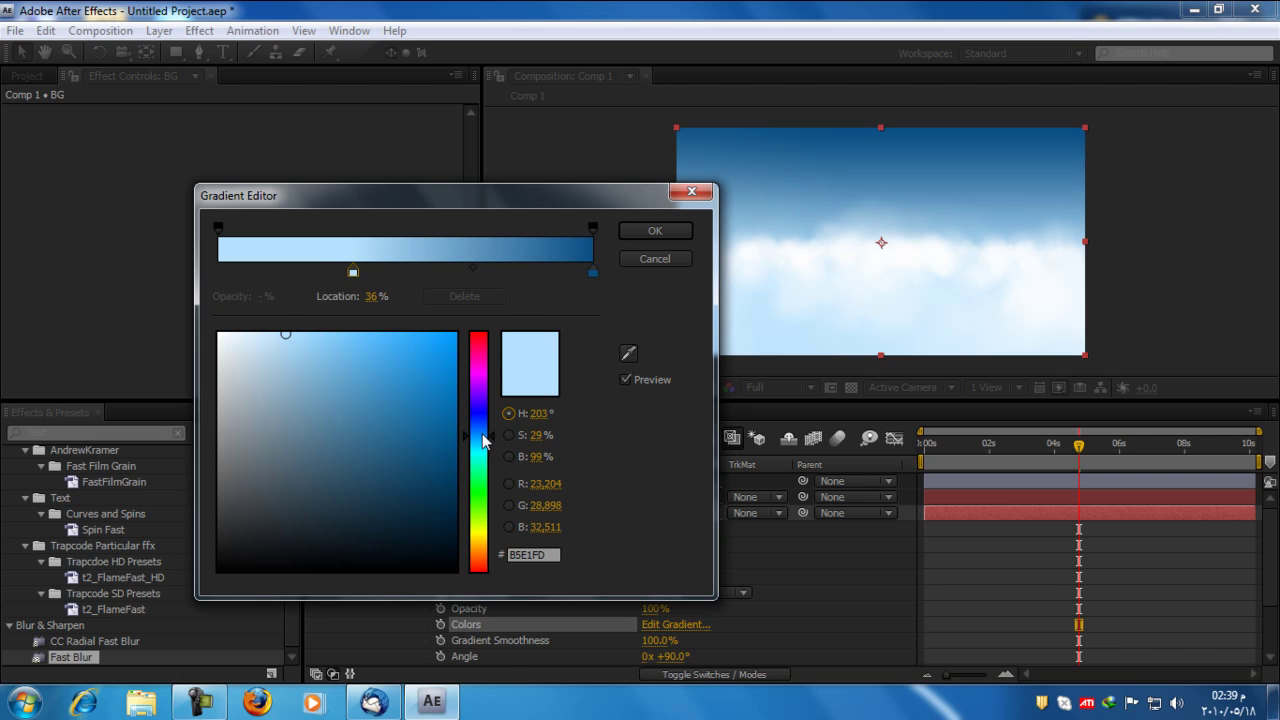
mouse_move(286, 336)
mouse_down()
mouse_move(348, 360)
mouse_move(336, 355)
mouse_up()
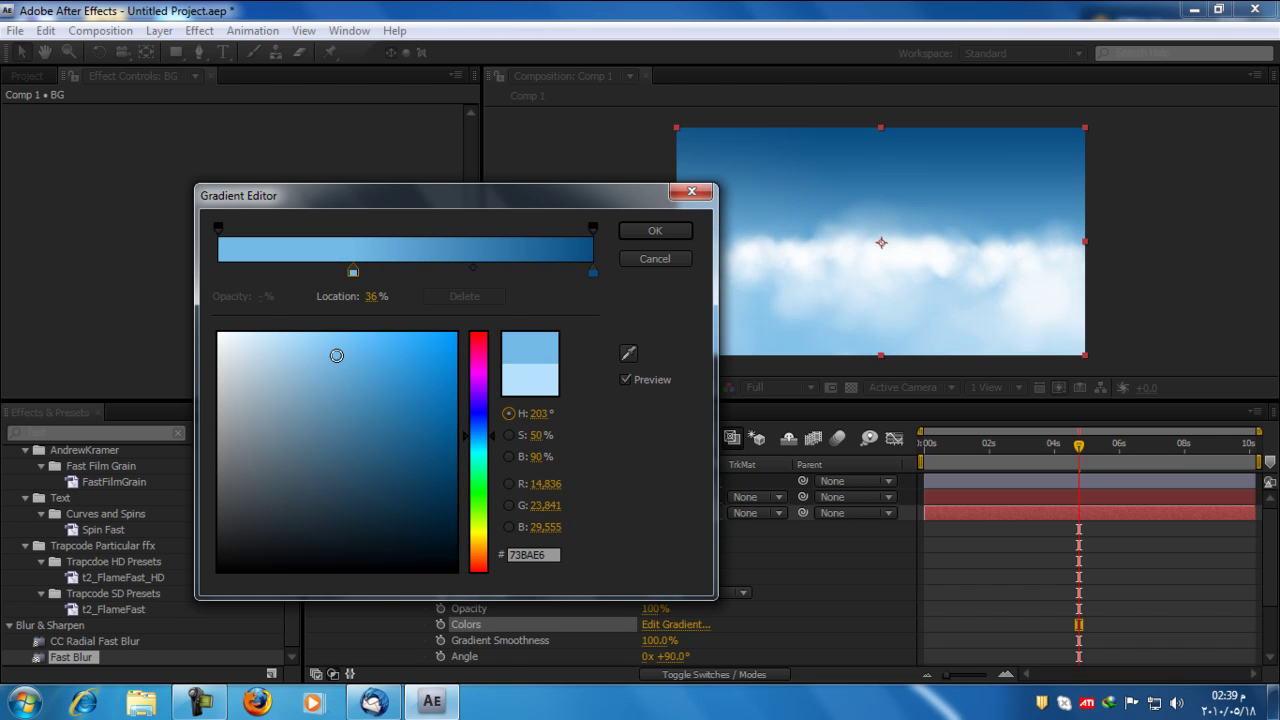
click(655, 231)
drag(1079, 448, 848, 453)
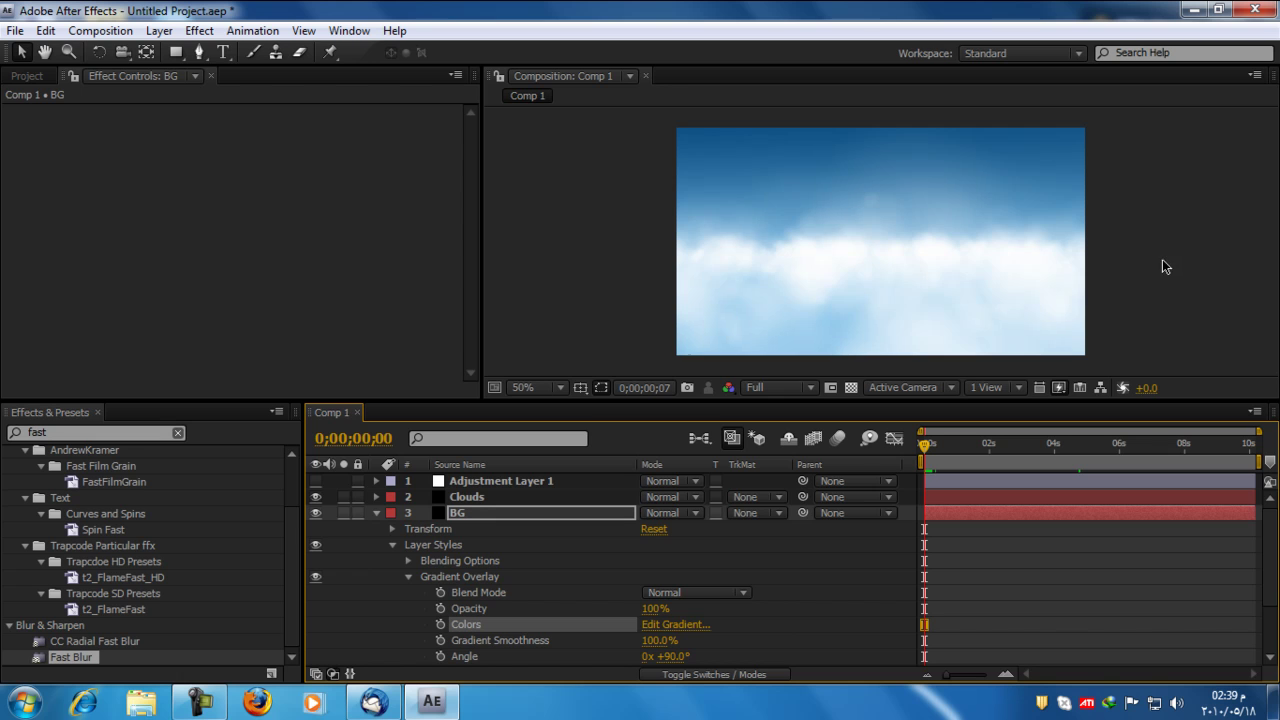
key(space)
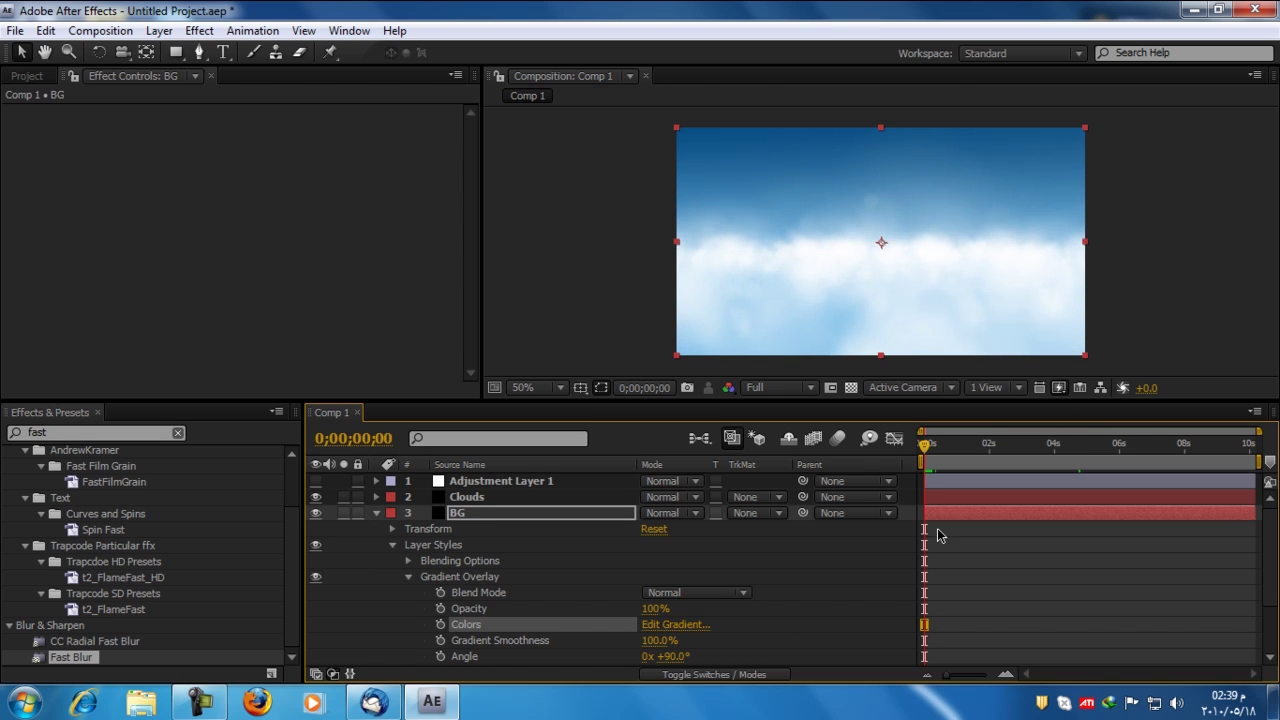
Collapse the BG layer's properties and delete Adjustment Layer 1
click(377, 513)
click(521, 481)
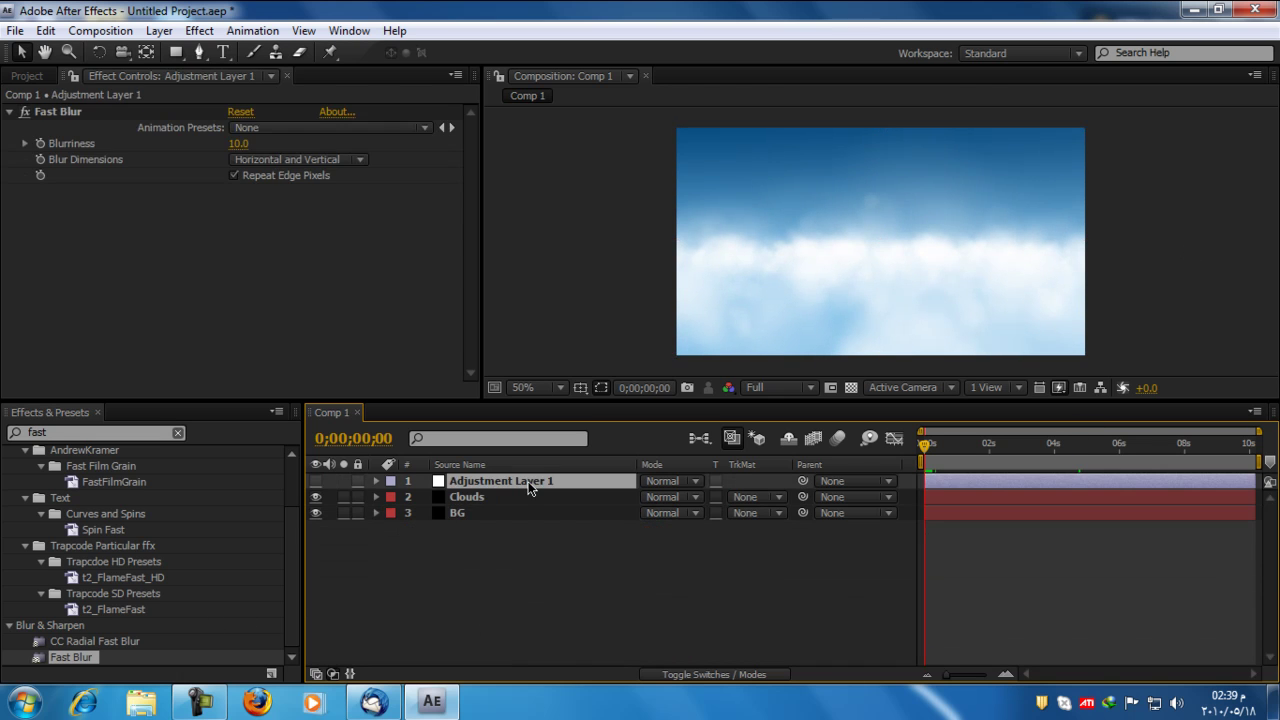
key(Delete)
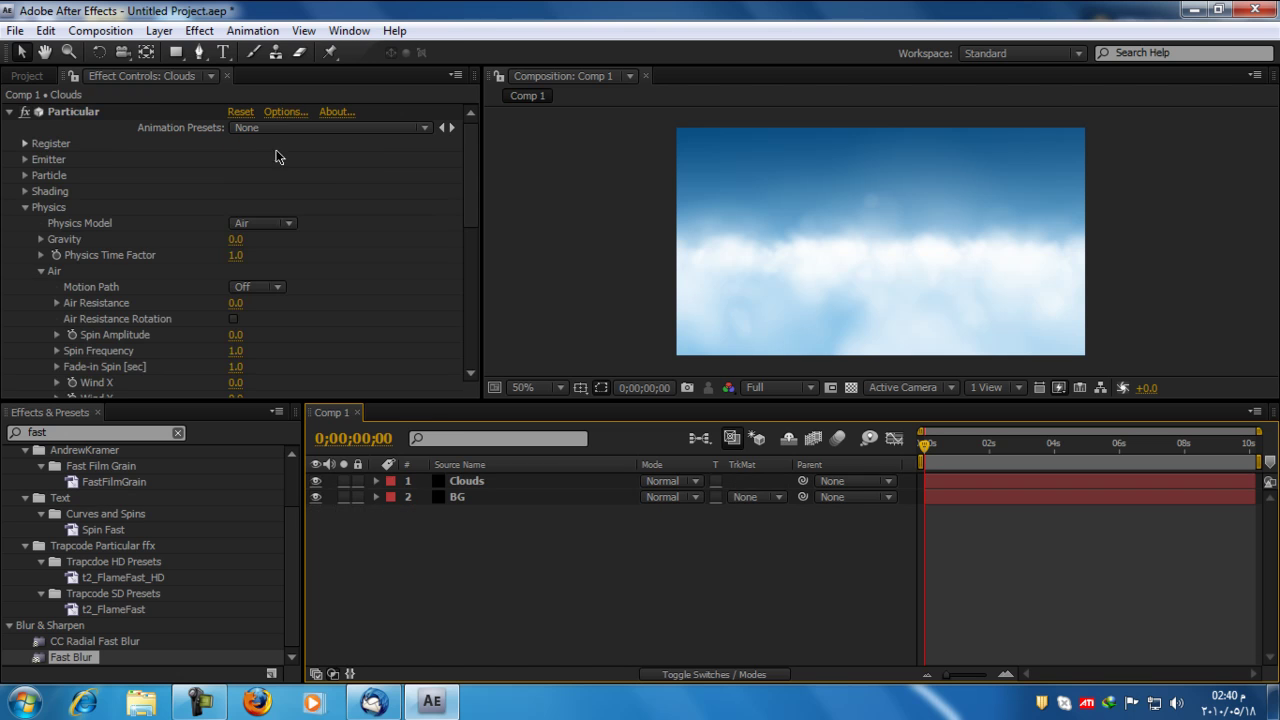
Add a new camera named Camera 1 with the 35mm preset
click(159, 30)
mouse_move(248, 60)
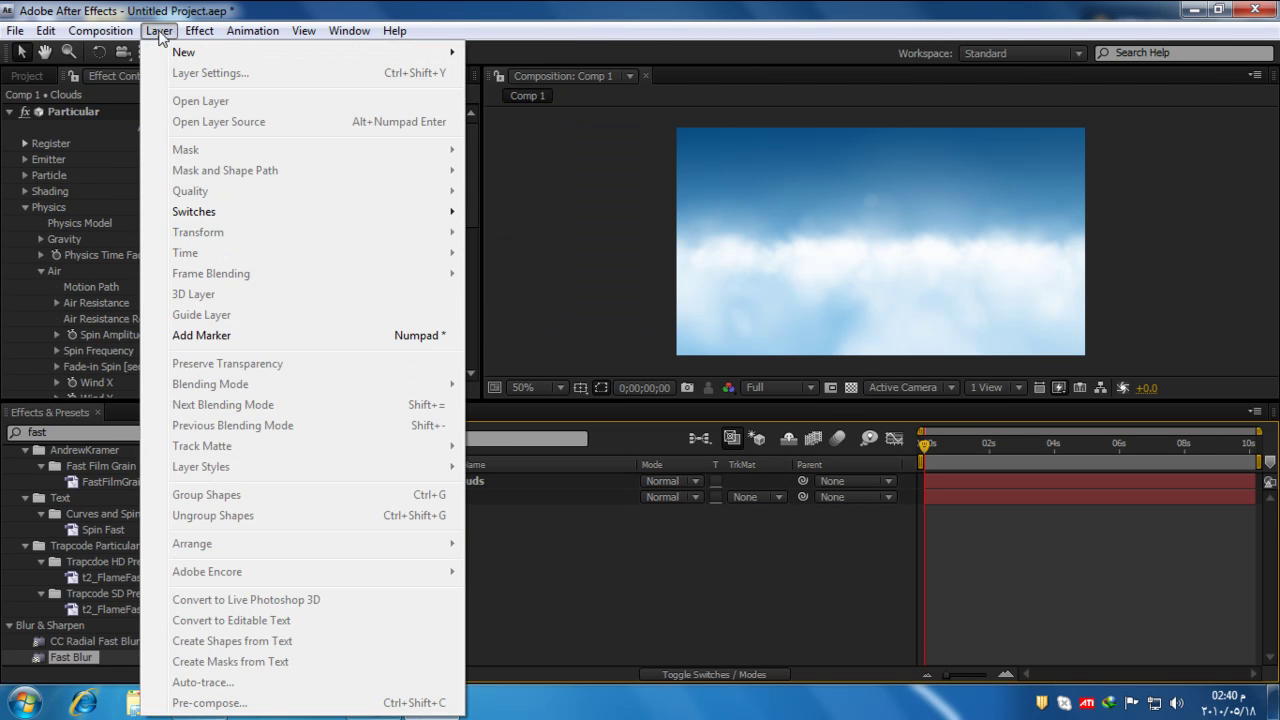
click(530, 114)
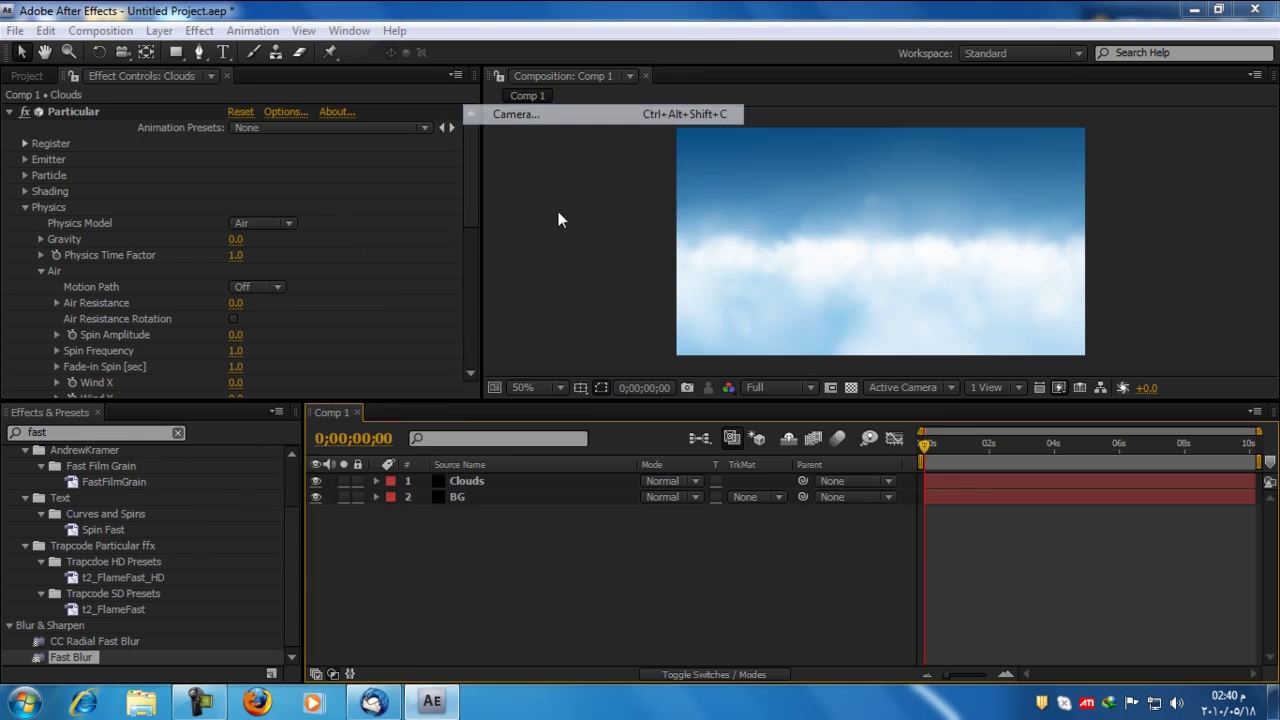
click(812, 206)
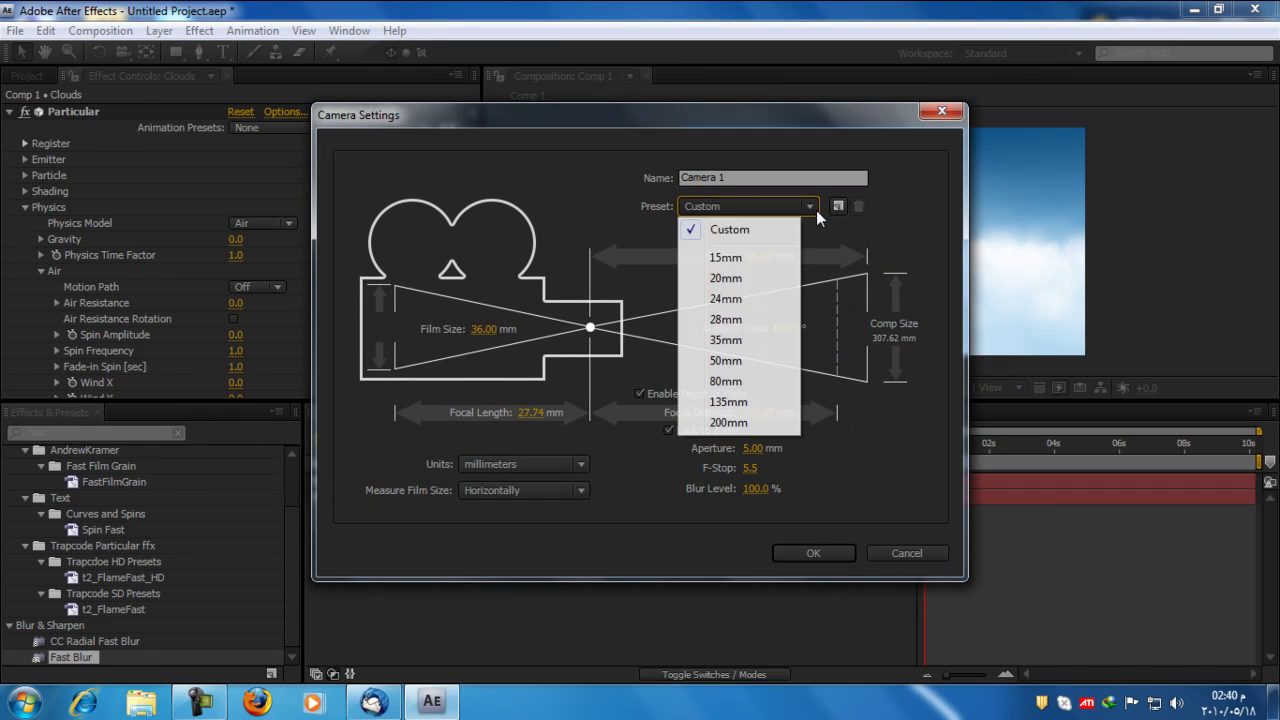
click(742, 342)
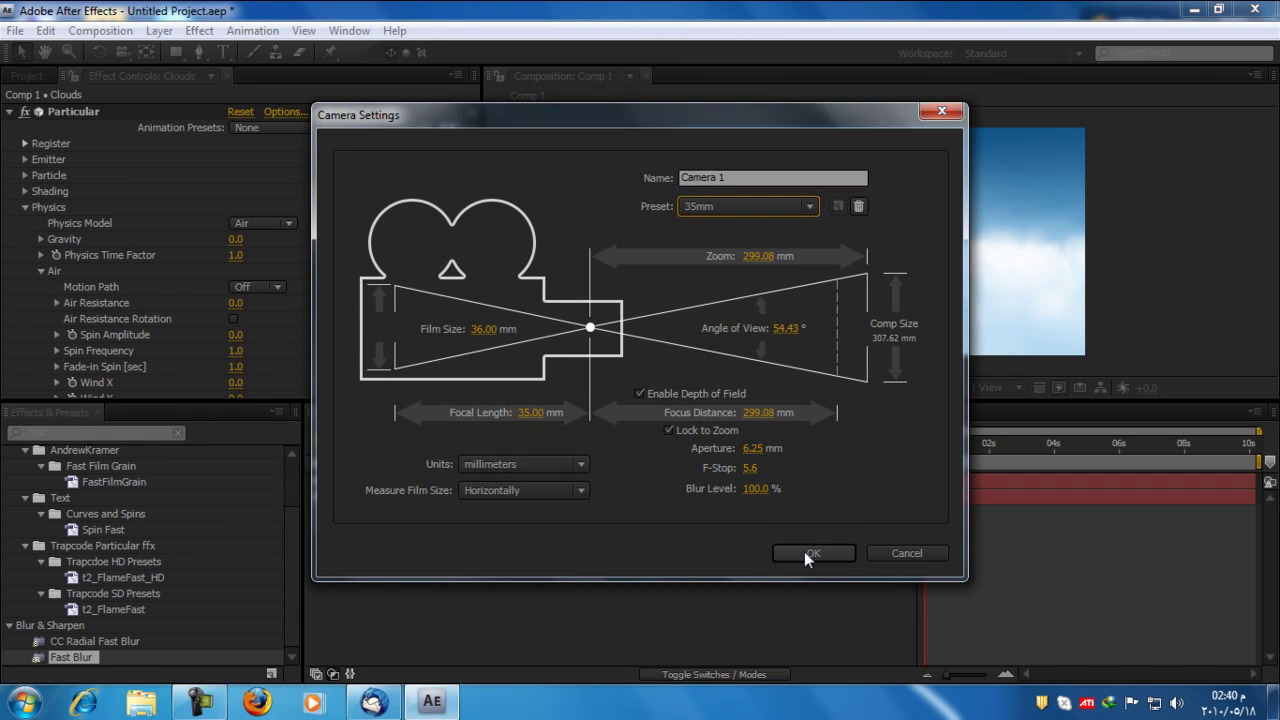
click(804, 551)
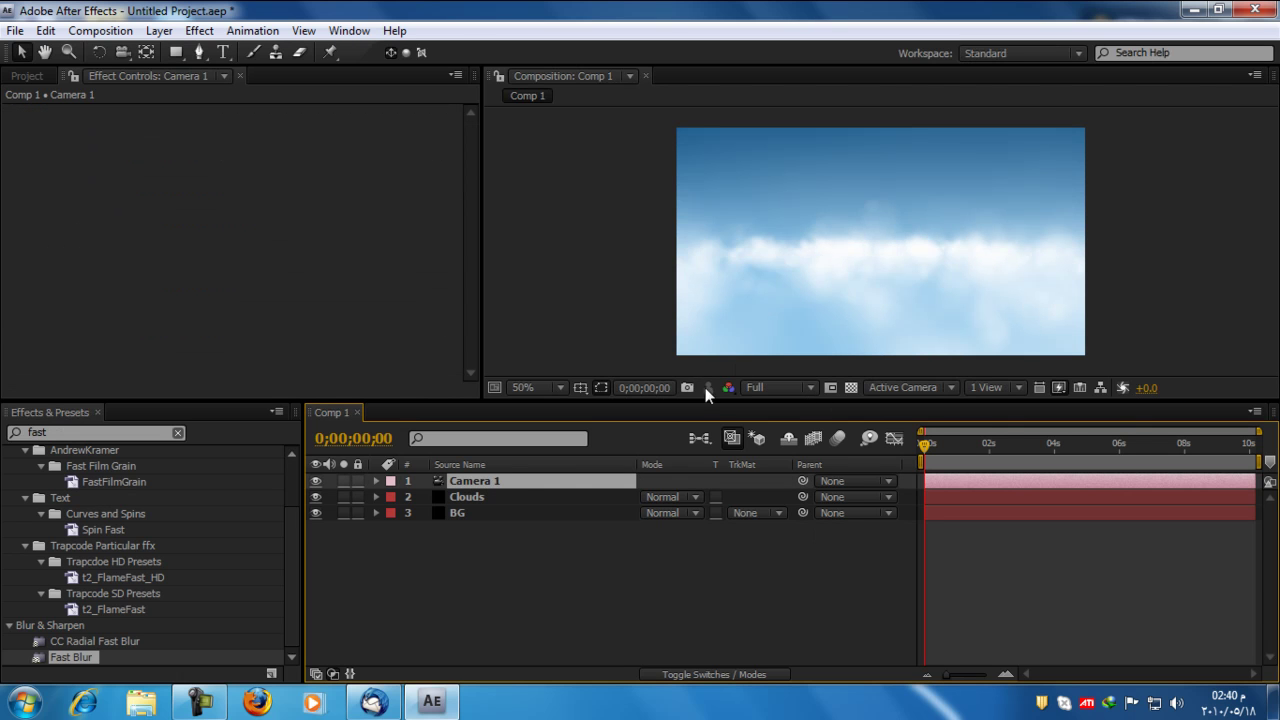
Set the Particular emitter's Particles/sec on the Clouds layer to 400
click(511, 498)
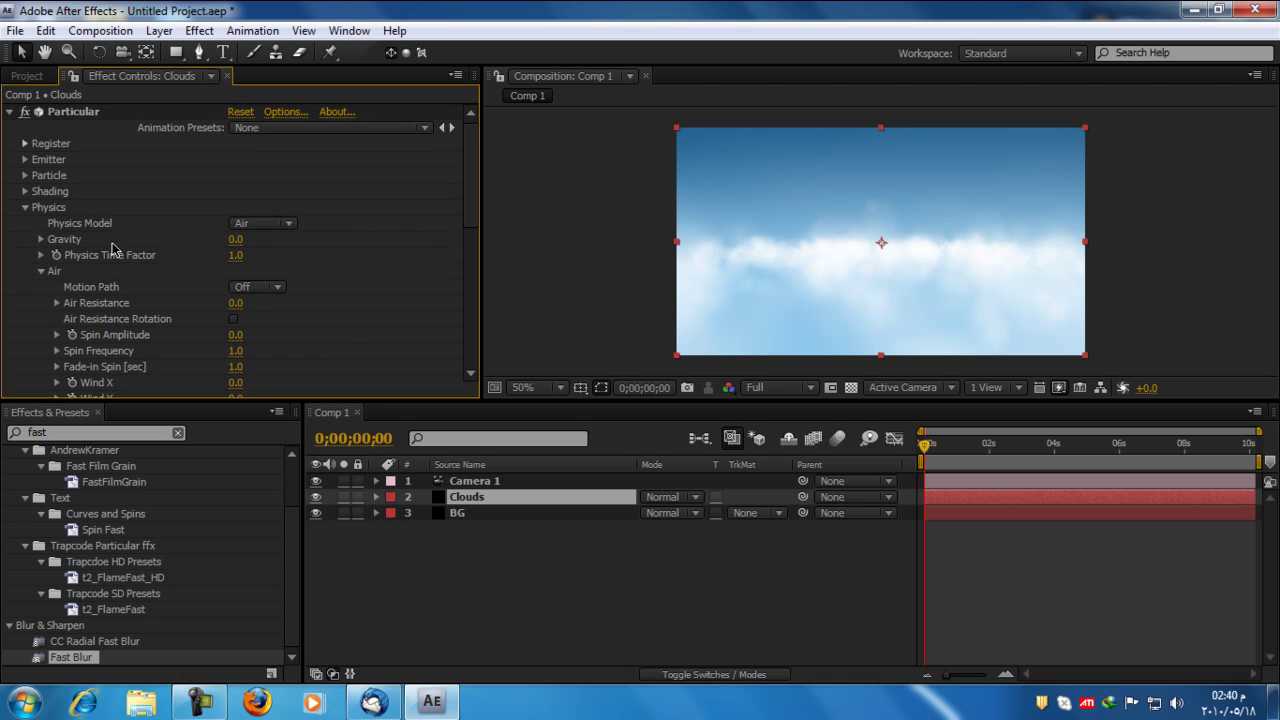
click(25, 159)
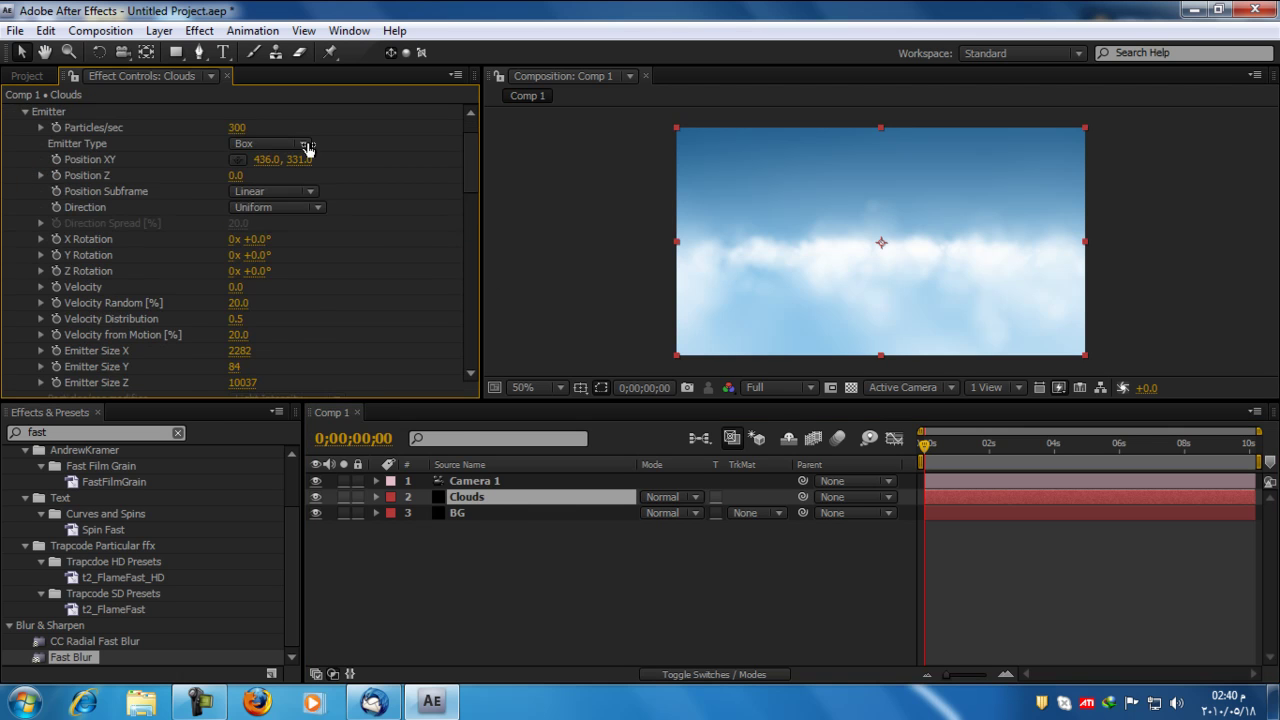
click(242, 128)
text(400)
click(347, 182)
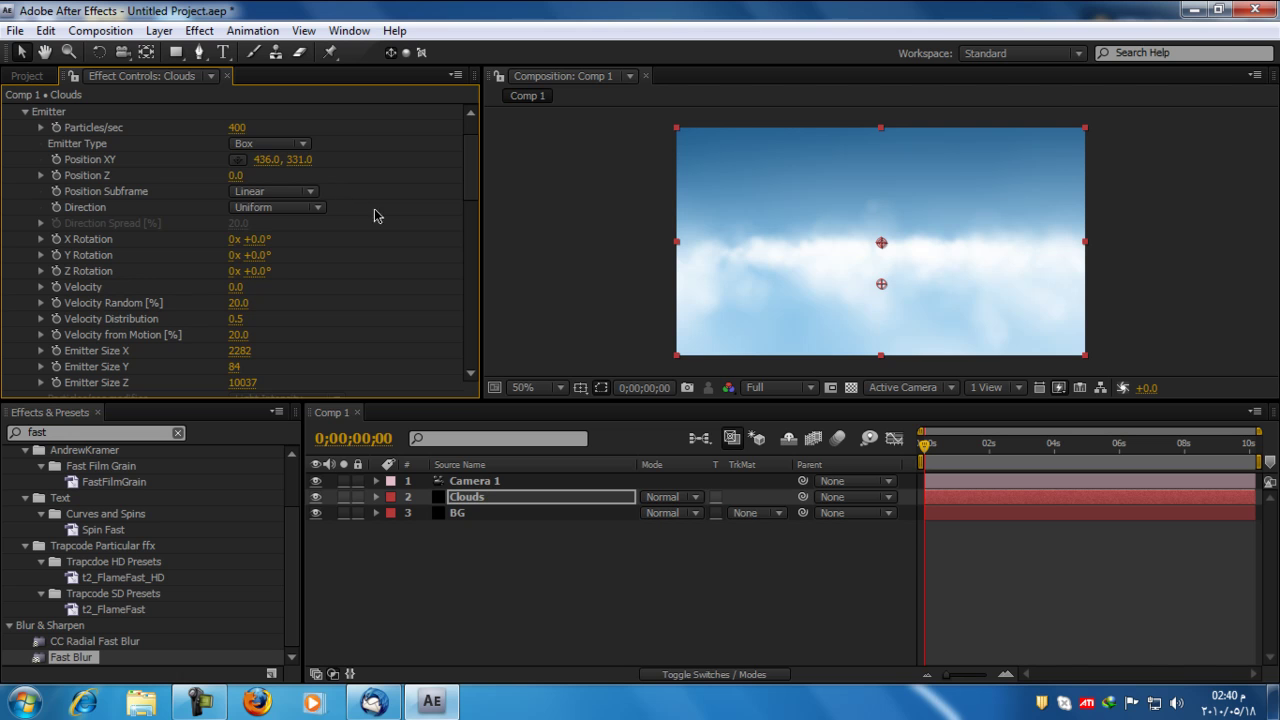
Set the Particular particle Size on the Clouds layer to 70
drag(471, 185, 468, 224)
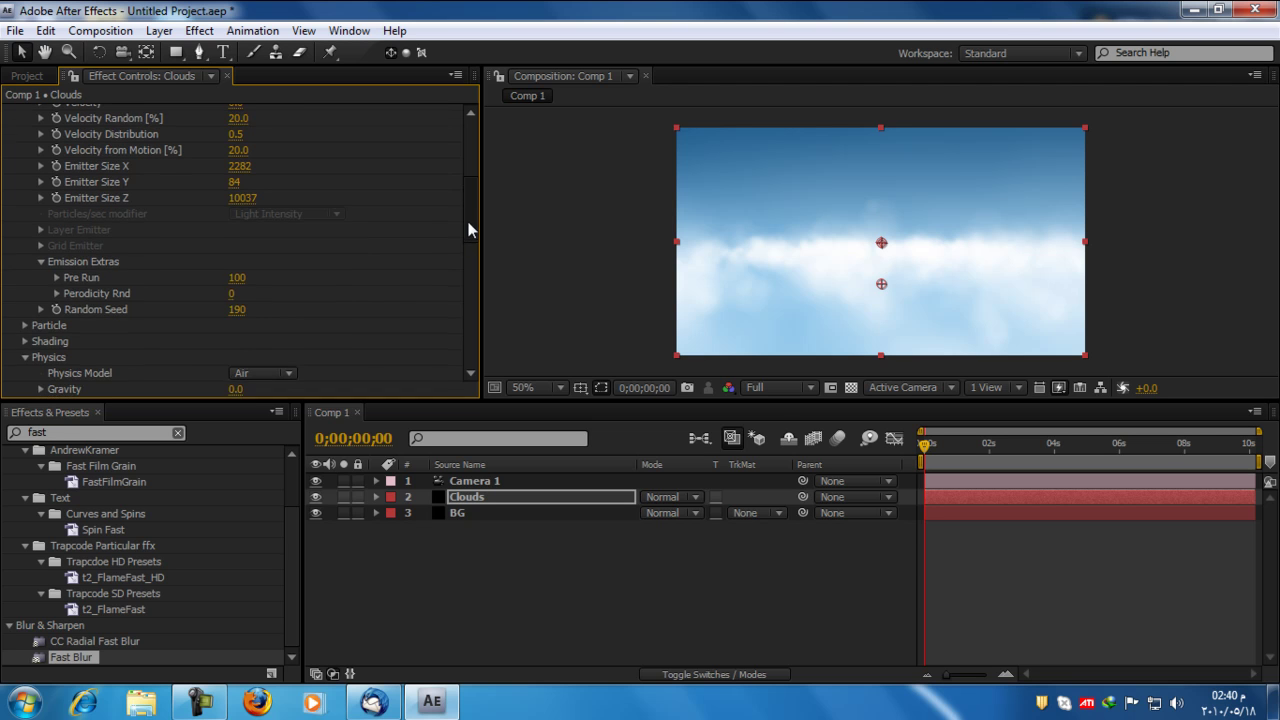
scroll(183, 356, up, 3)
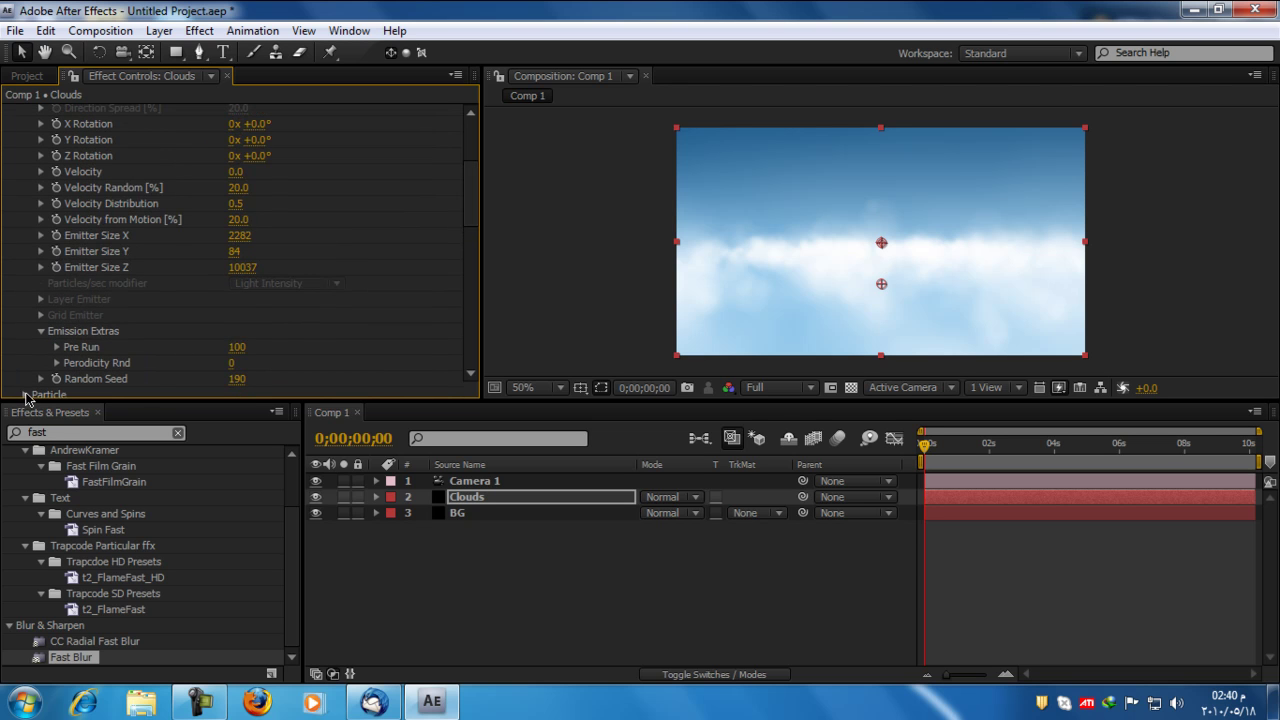
click(25, 396)
scroll(229, 218, down, 5)
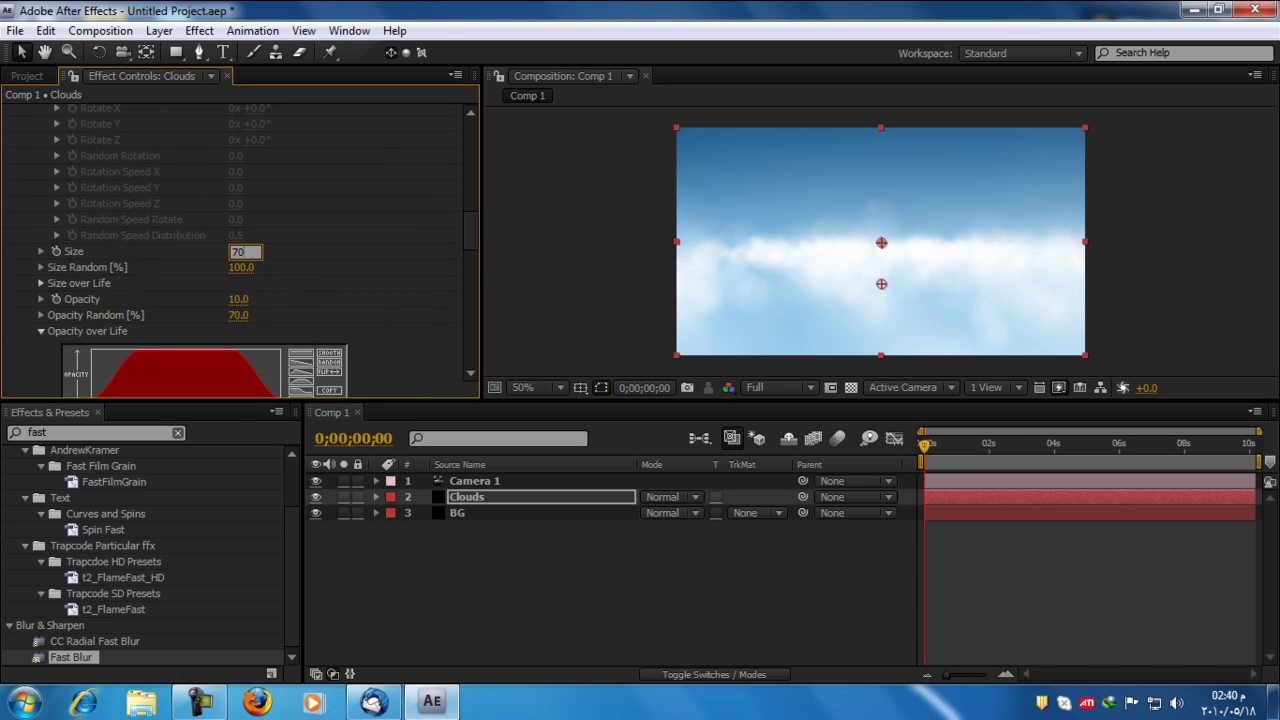
scroll(296, 280, down, 5)
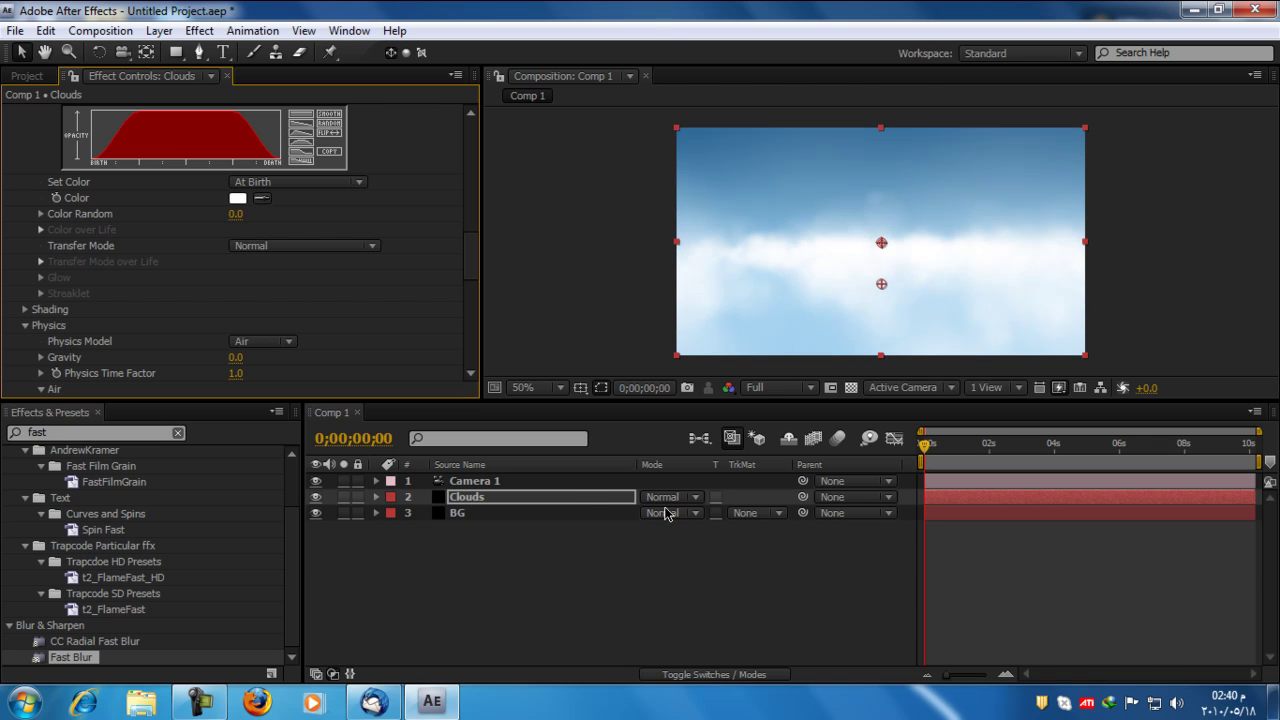
Start keyframing Camera 1's Position at the beginning of the composition
click(520, 483)
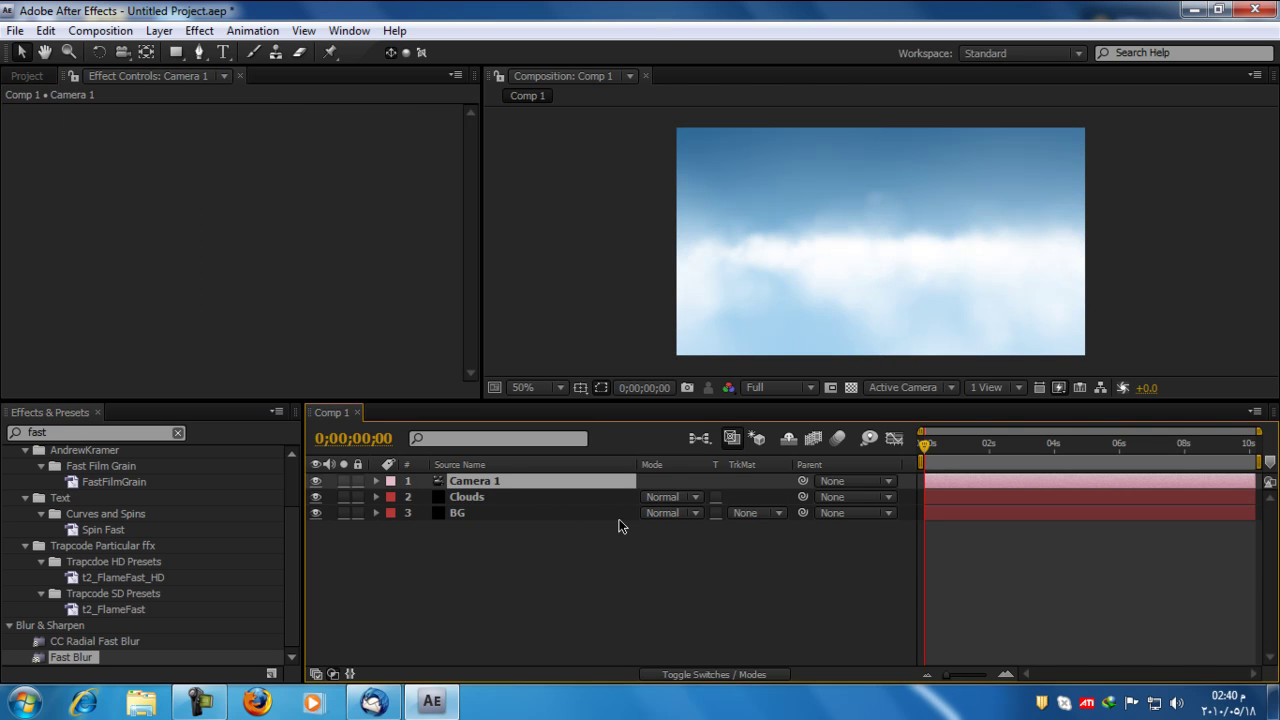
key(p)
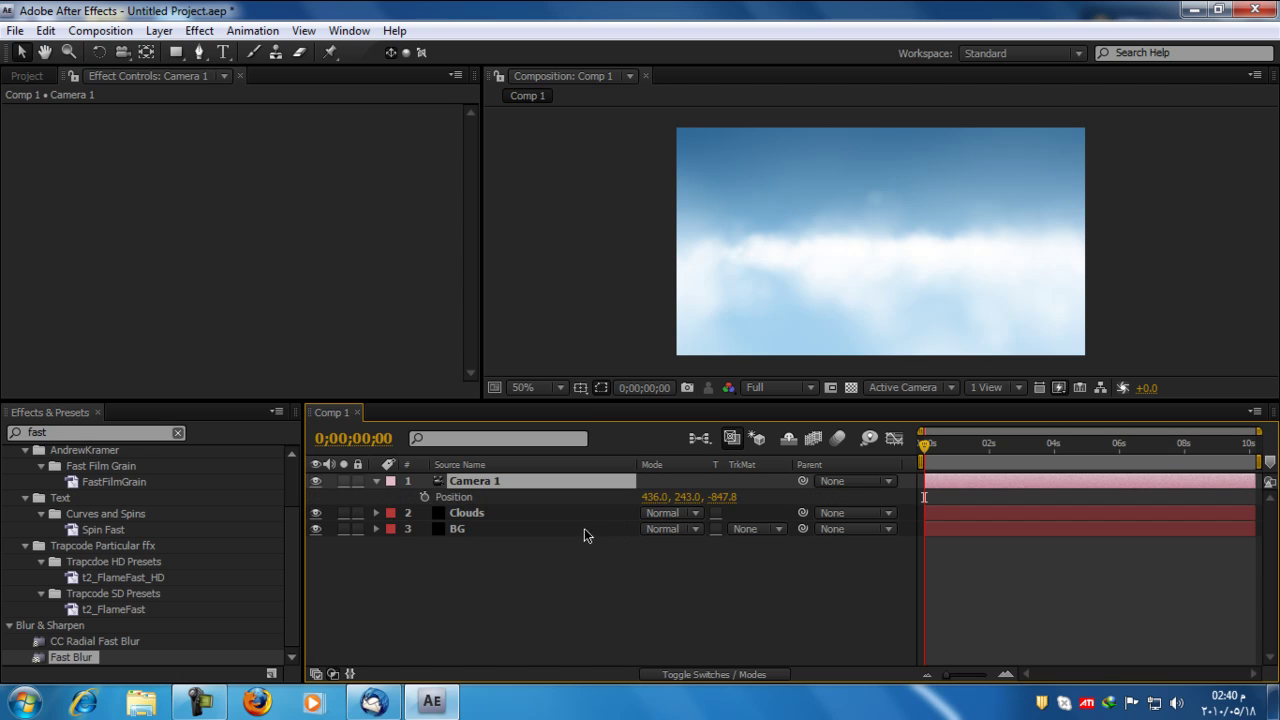
click(424, 497)
Add a Camera 1 Position keyframe at 0;00;04;01 with the Z value at about 575.2
click(1054, 451)
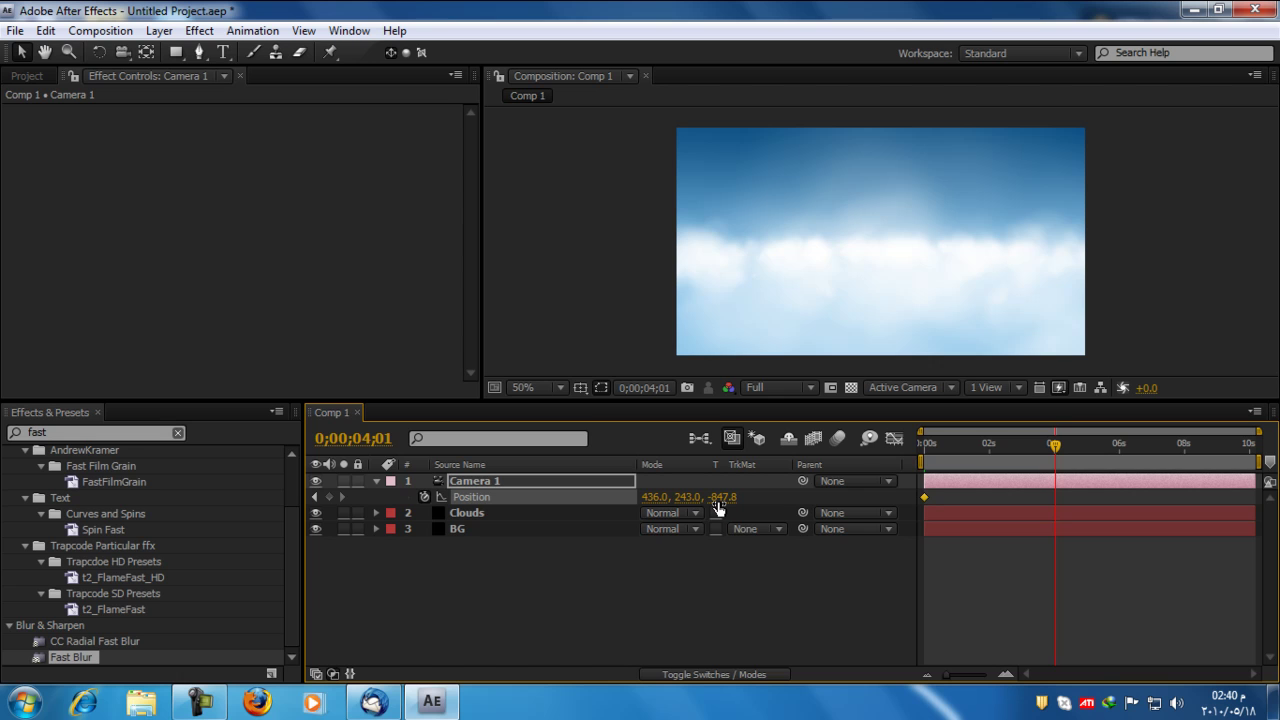
drag(718, 502, 1137, 485)
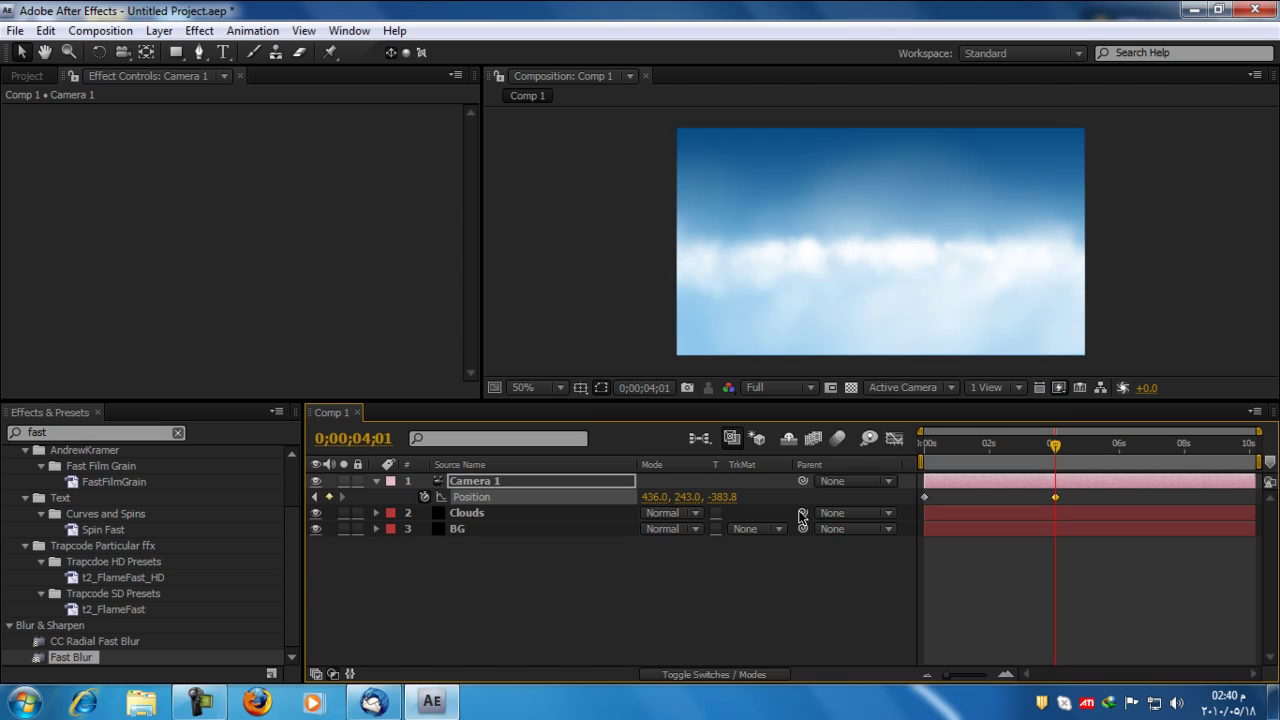
drag(717, 502, 1250, 499)
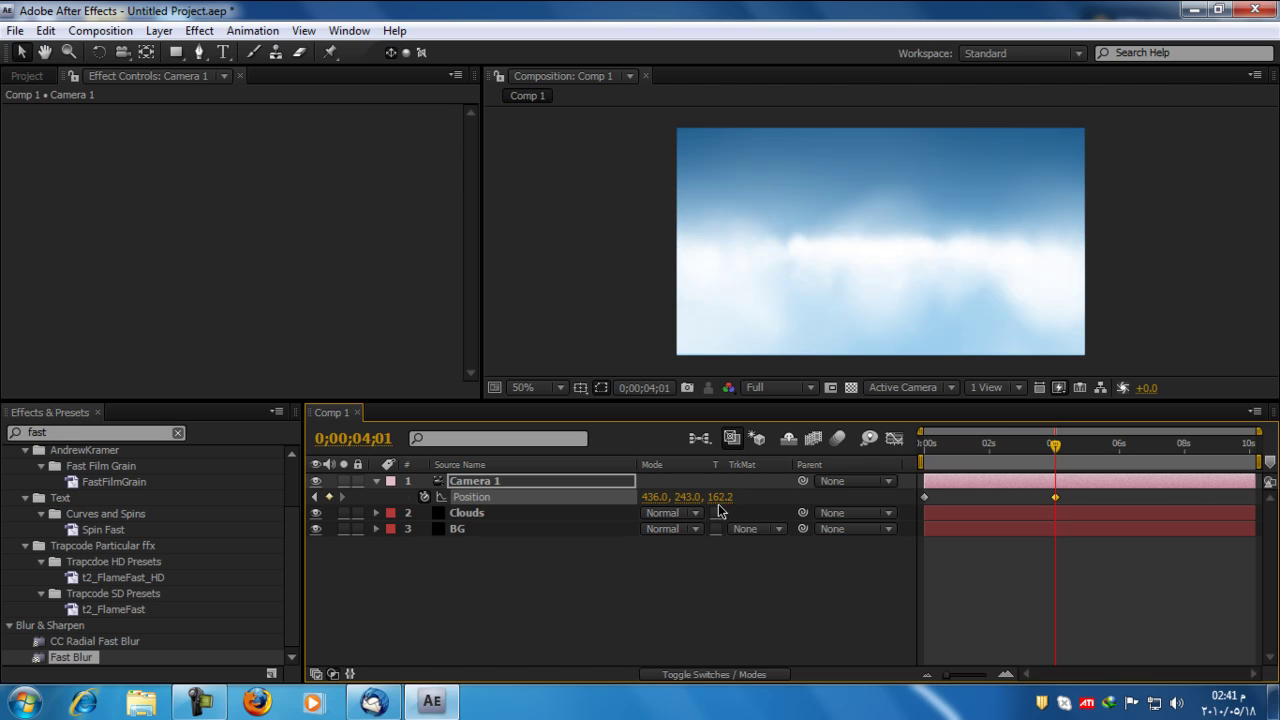
drag(715, 502, 1224, 497)
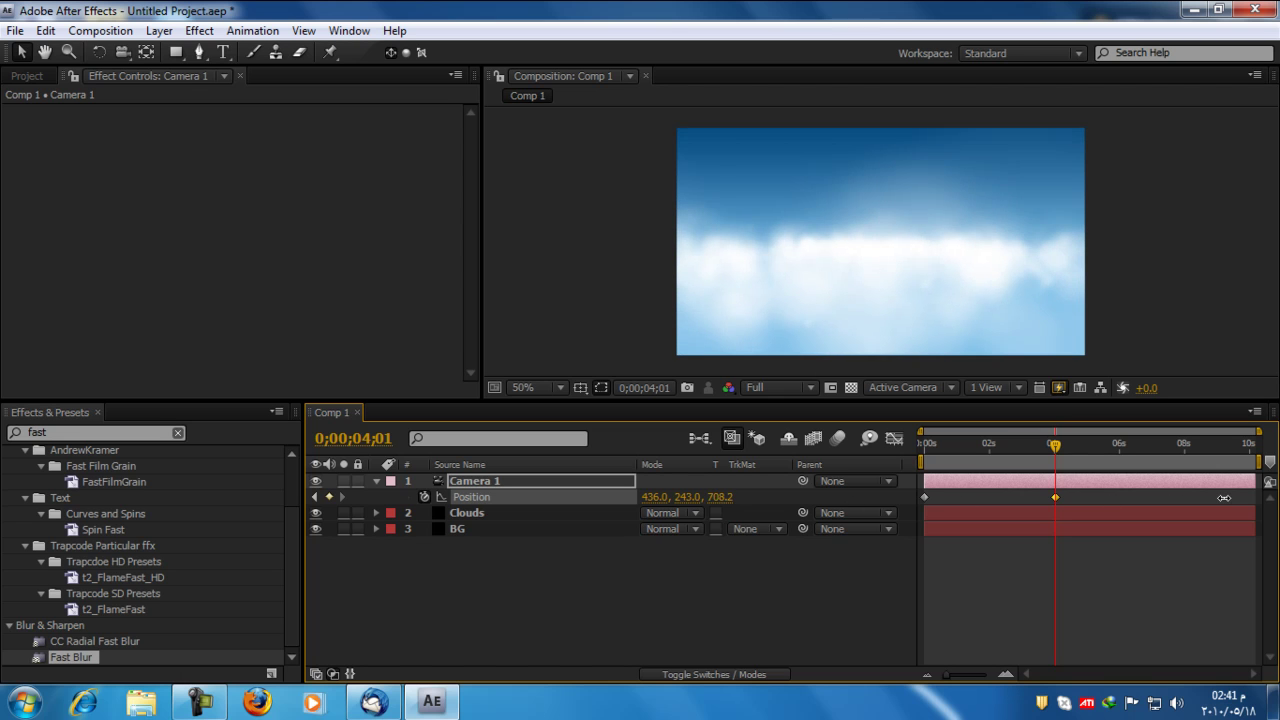
drag(1110, 497, 871, 510)
drag(734, 510, 760, 511)
drag(918, 500, 1061, 502)
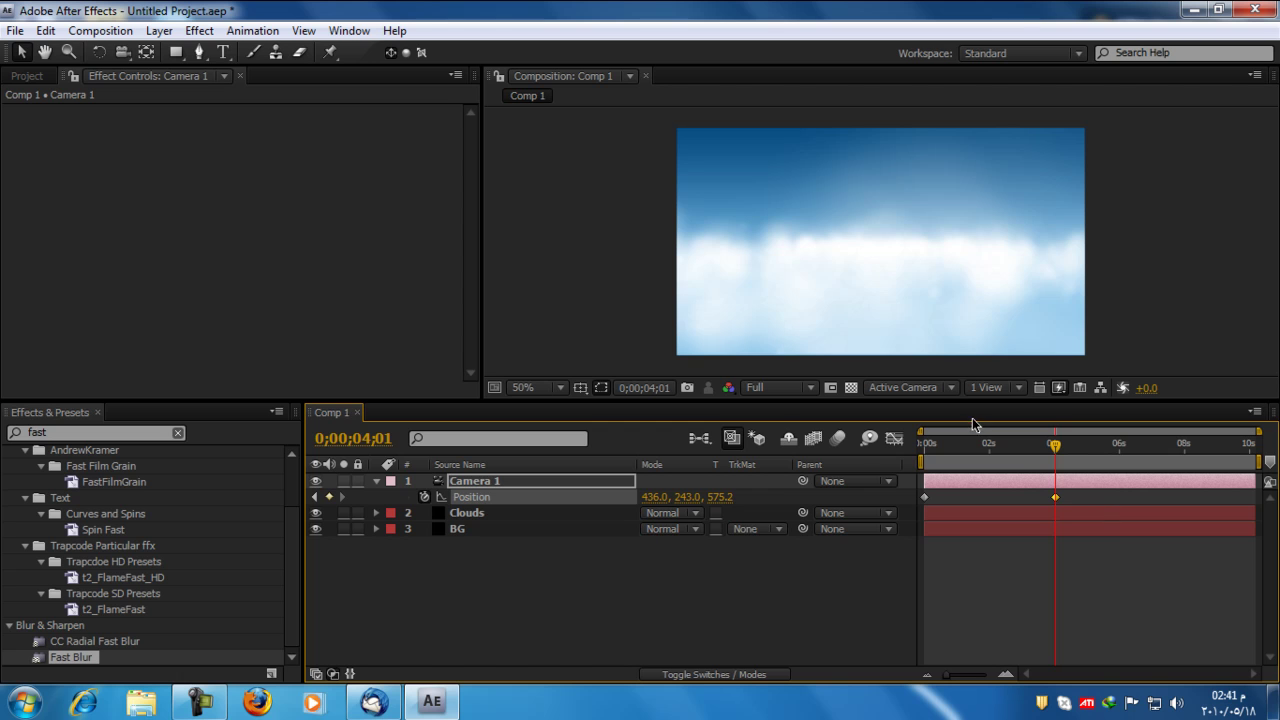
Switch the composition to the Top view and examine Camera 1's position and point of interest at the start
click(905, 387)
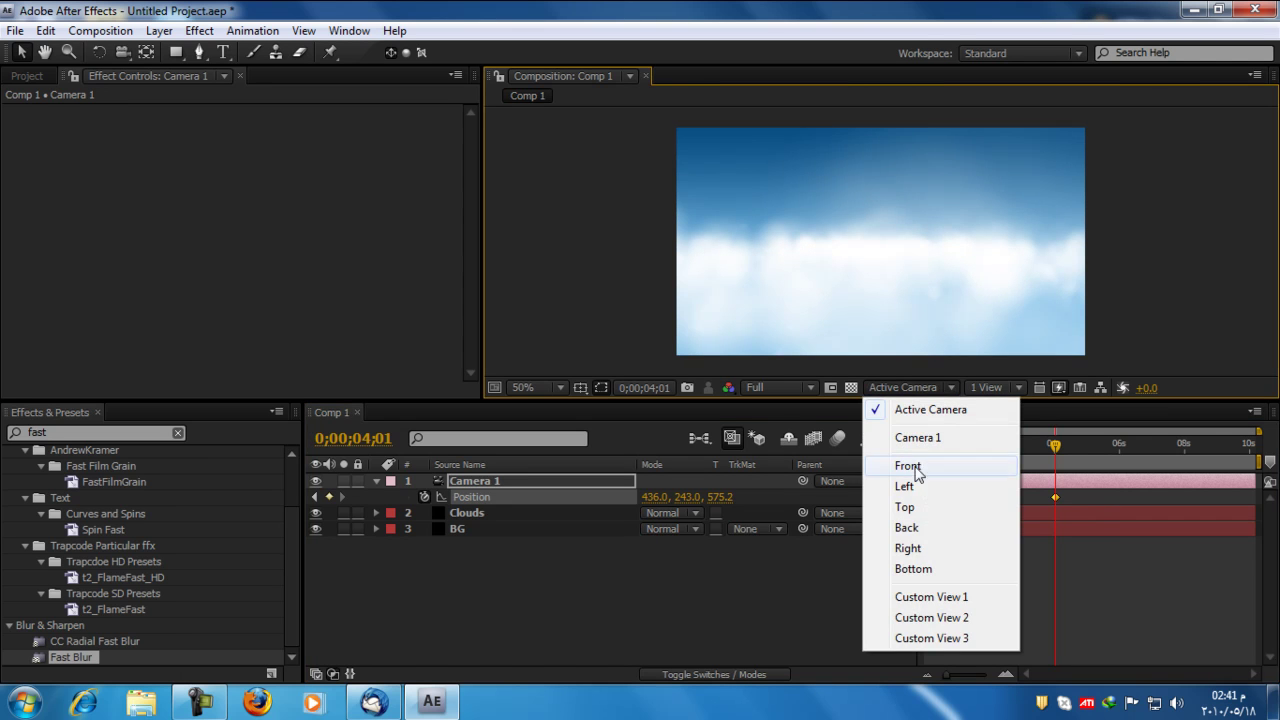
click(905, 507)
scroll(855, 268, down, 6)
scroll(865, 265, up, 2)
drag(1056, 447, 900, 449)
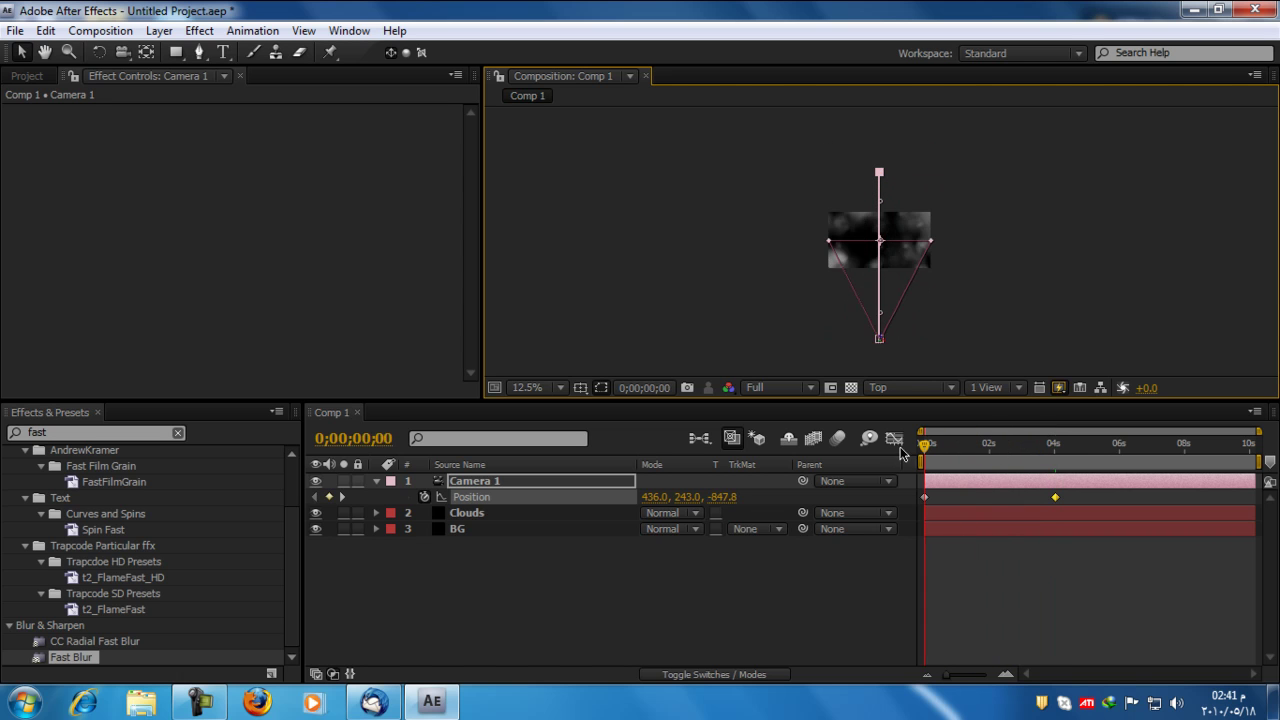
click(510, 483)
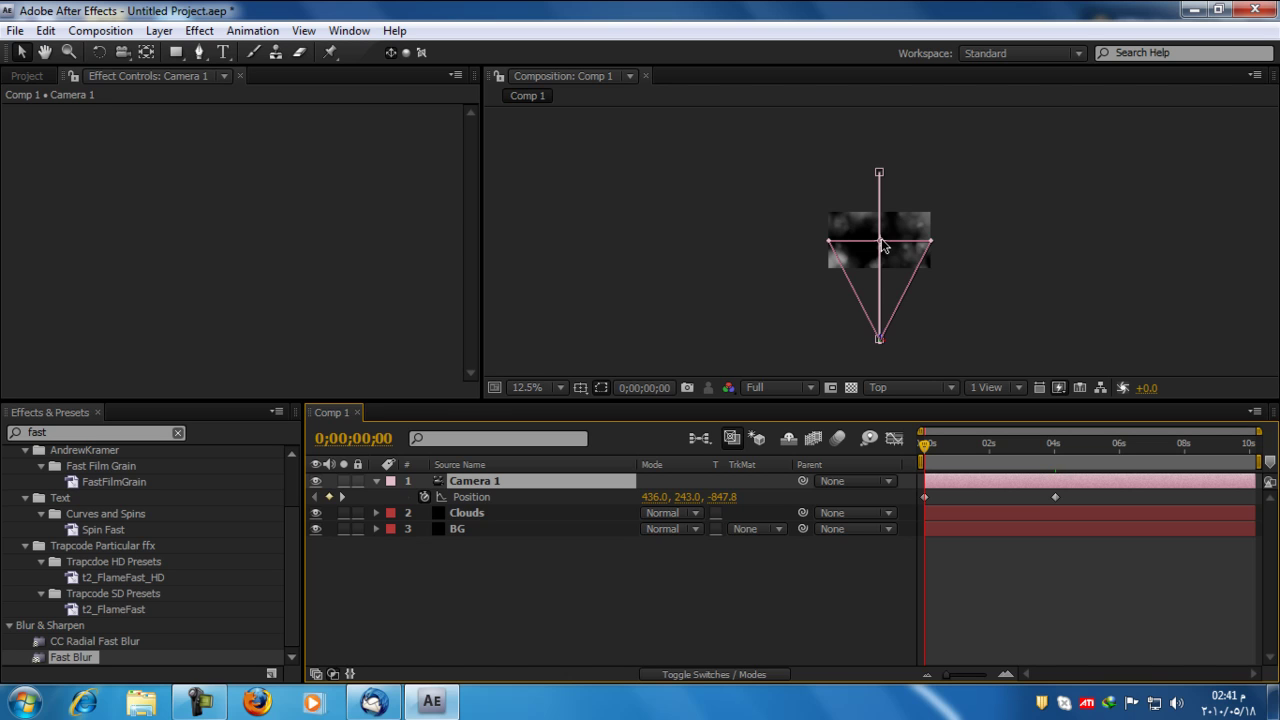
drag(882, 243, 881, 243)
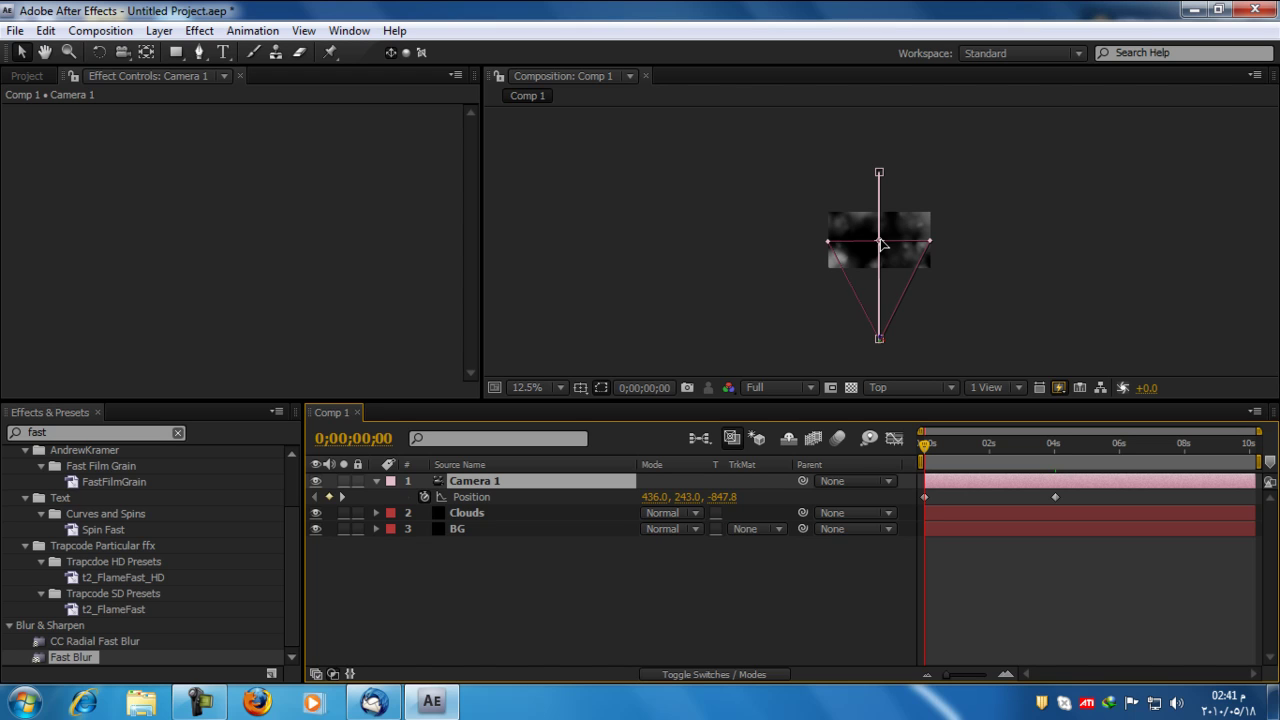
click(895, 190)
drag(929, 457, 882, 453)
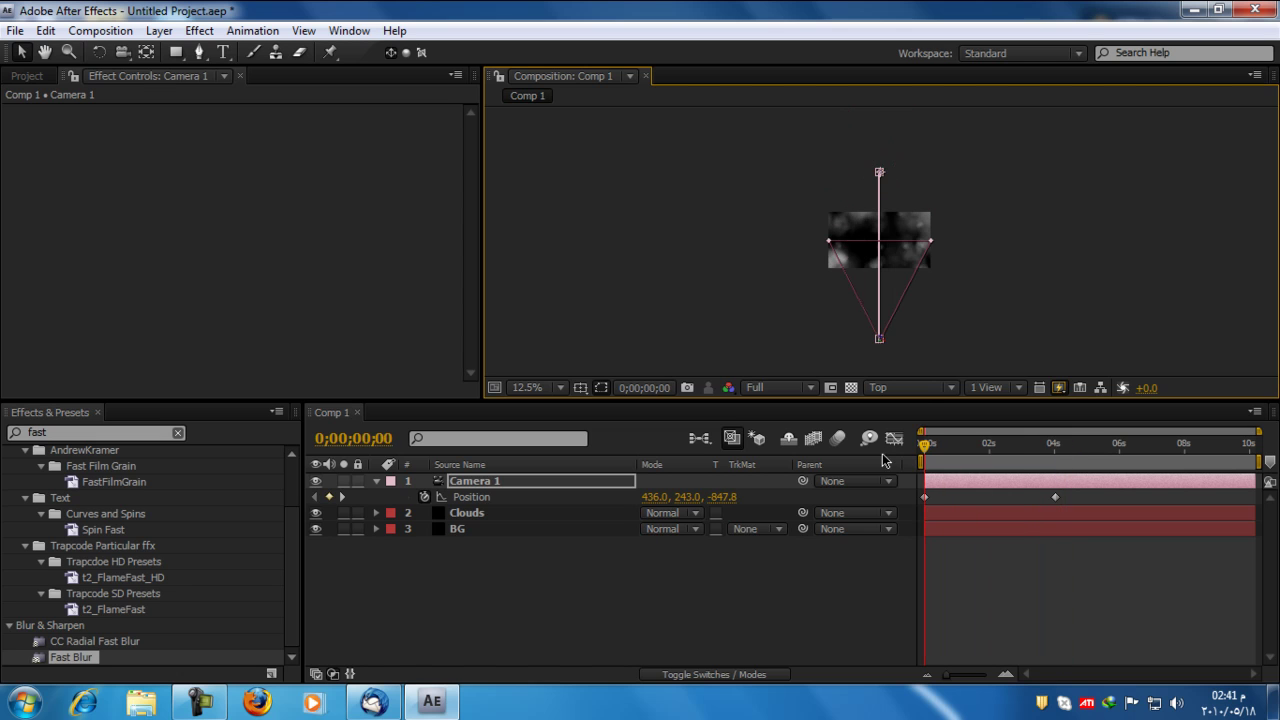
Return to the Active Camera view at 50% magnification and preview the camera move up to about four seconds
click(928, 386)
click(930, 410)
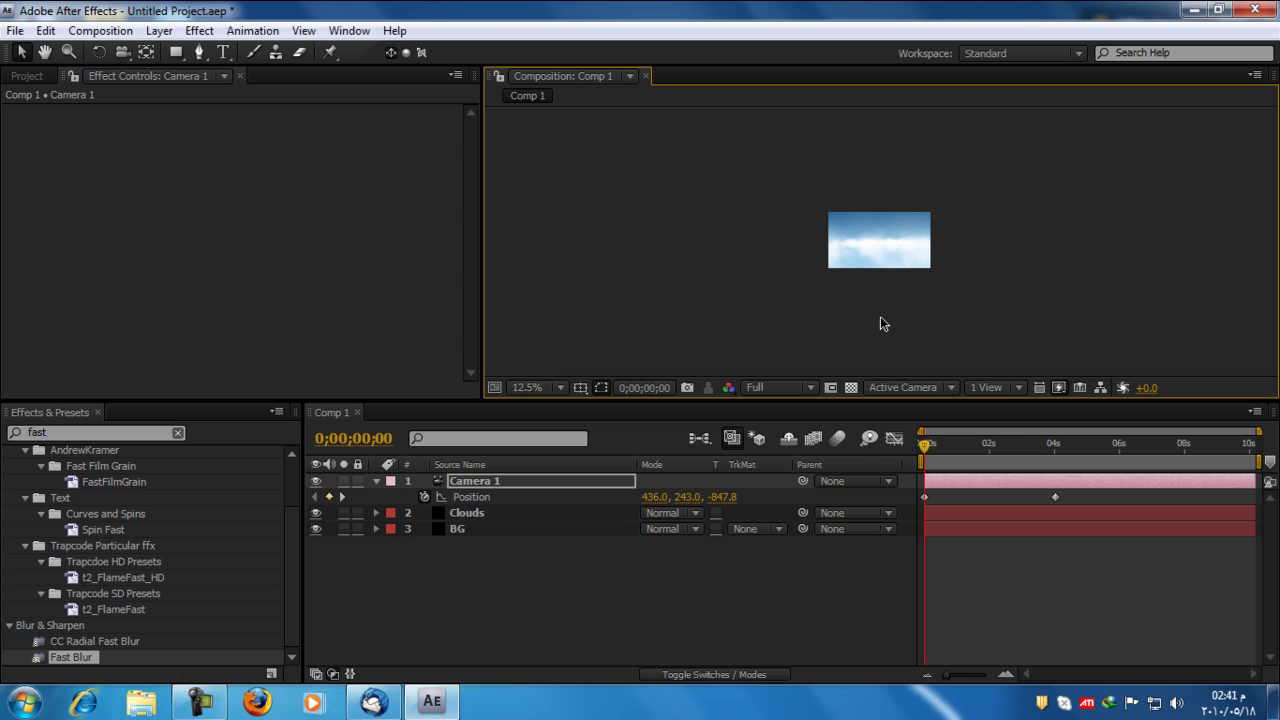
key(period)
key(period)
drag(934, 446, 1056, 464)
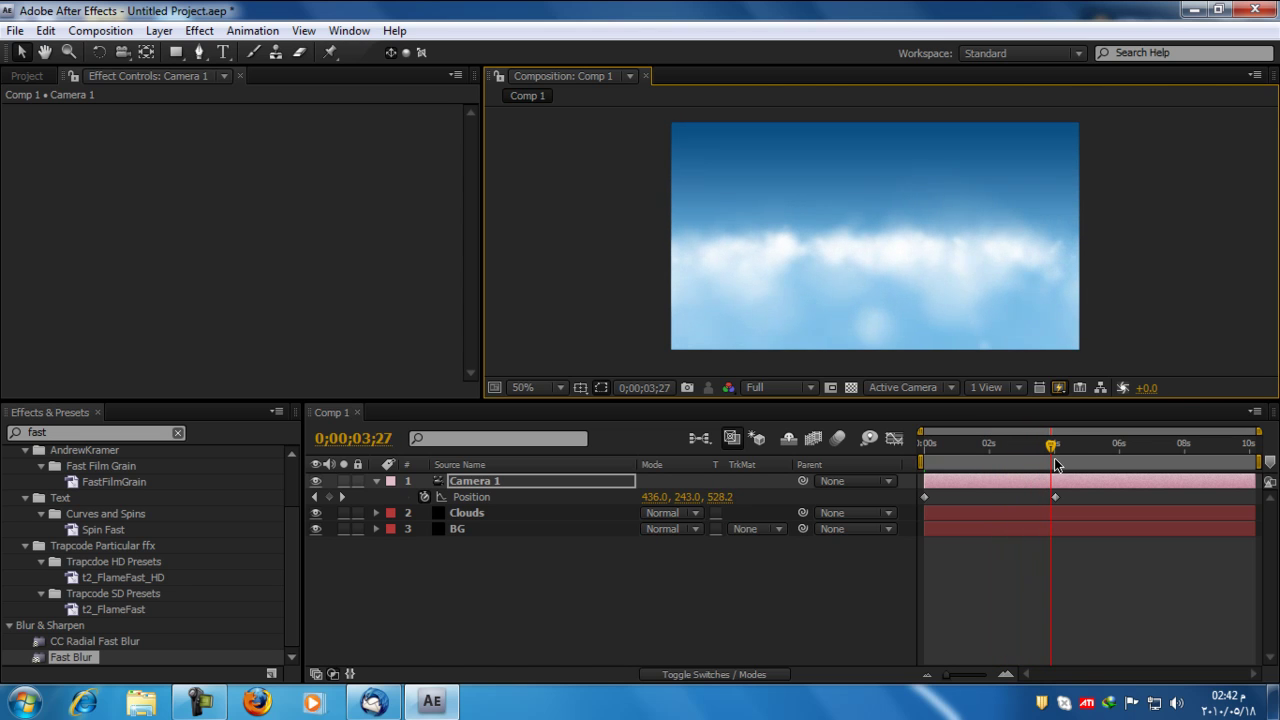
Set the Clouds emitter's Particles/sec to 800 and check the clouds near the start of the animation
click(541, 513)
click(241, 176)
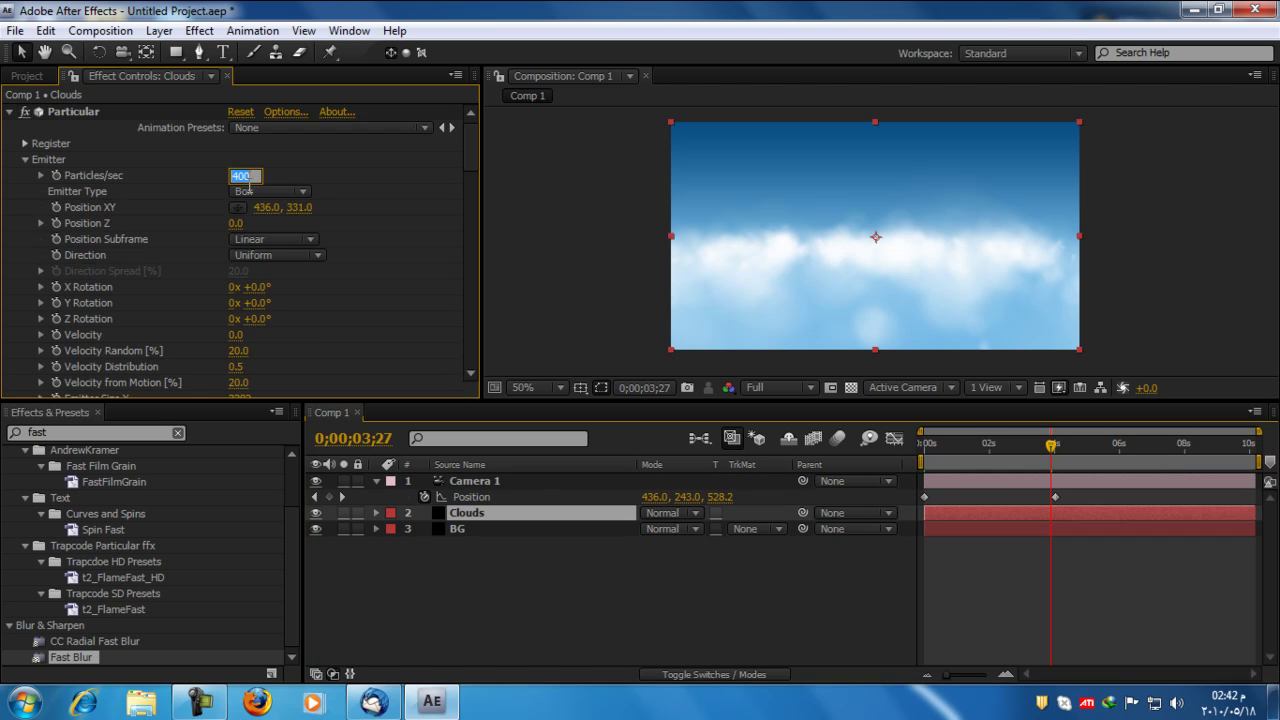
text(800)
key(Return)
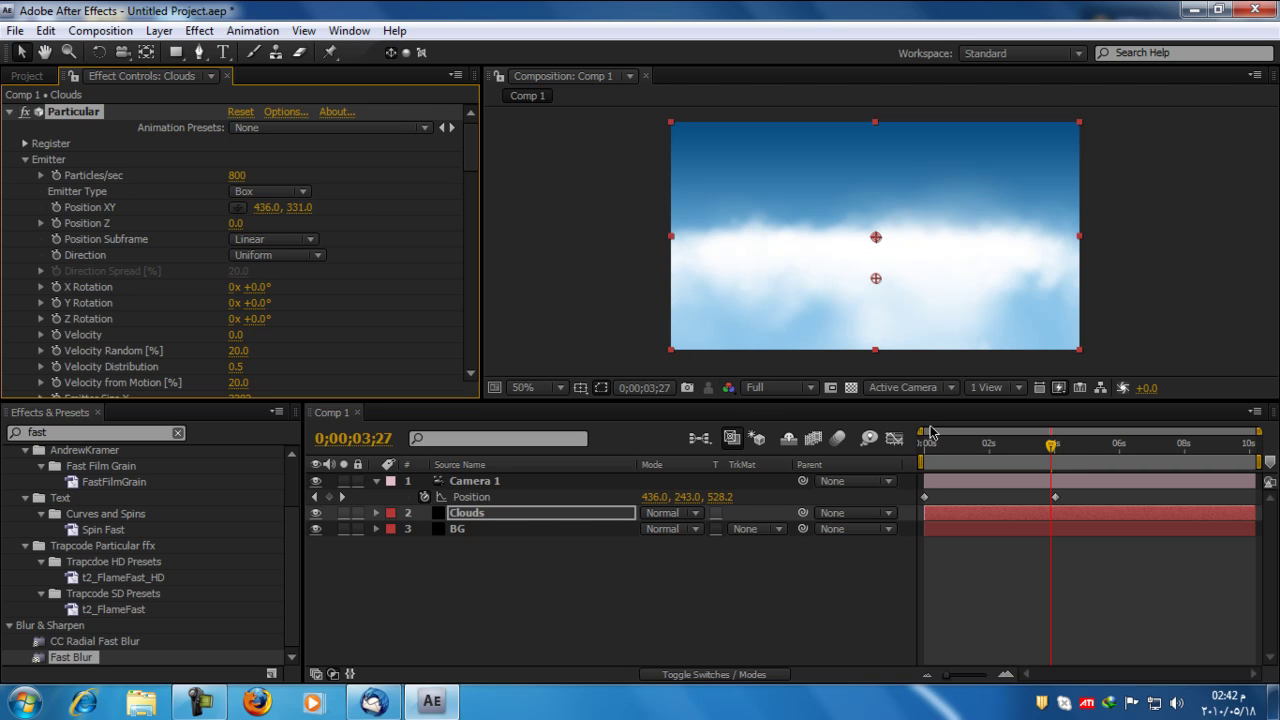
key(Page_Up)
drag(1025, 453, 948, 458)
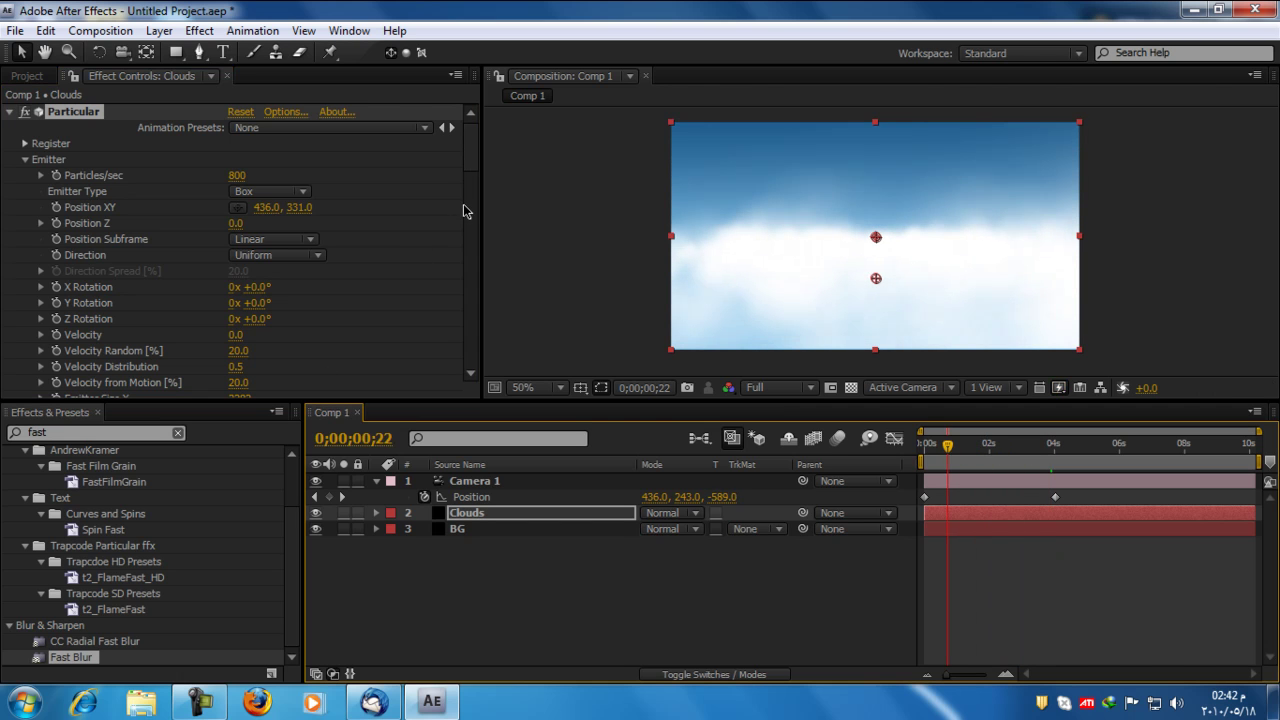
Set the Clouds particle Opacity to 5 and Opacity Random to 80%, and preview up to 0;00;03;15
scroll(463, 210, down, 10)
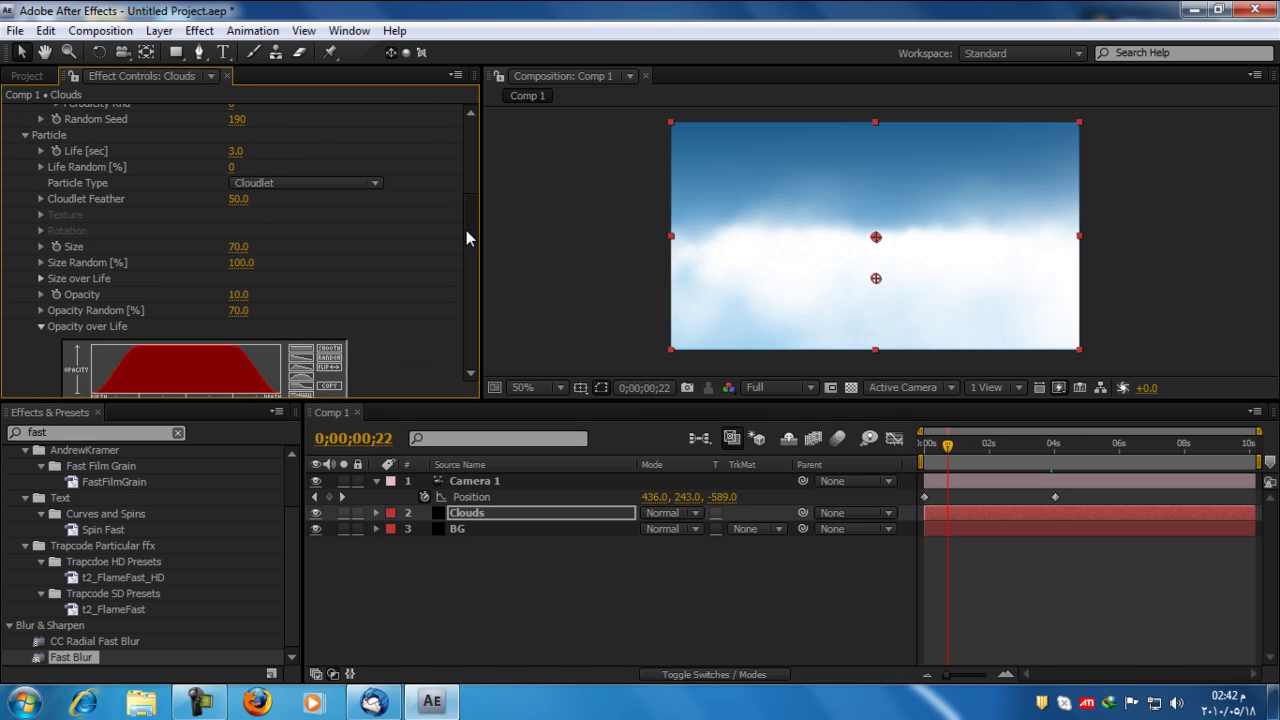
click(238, 295)
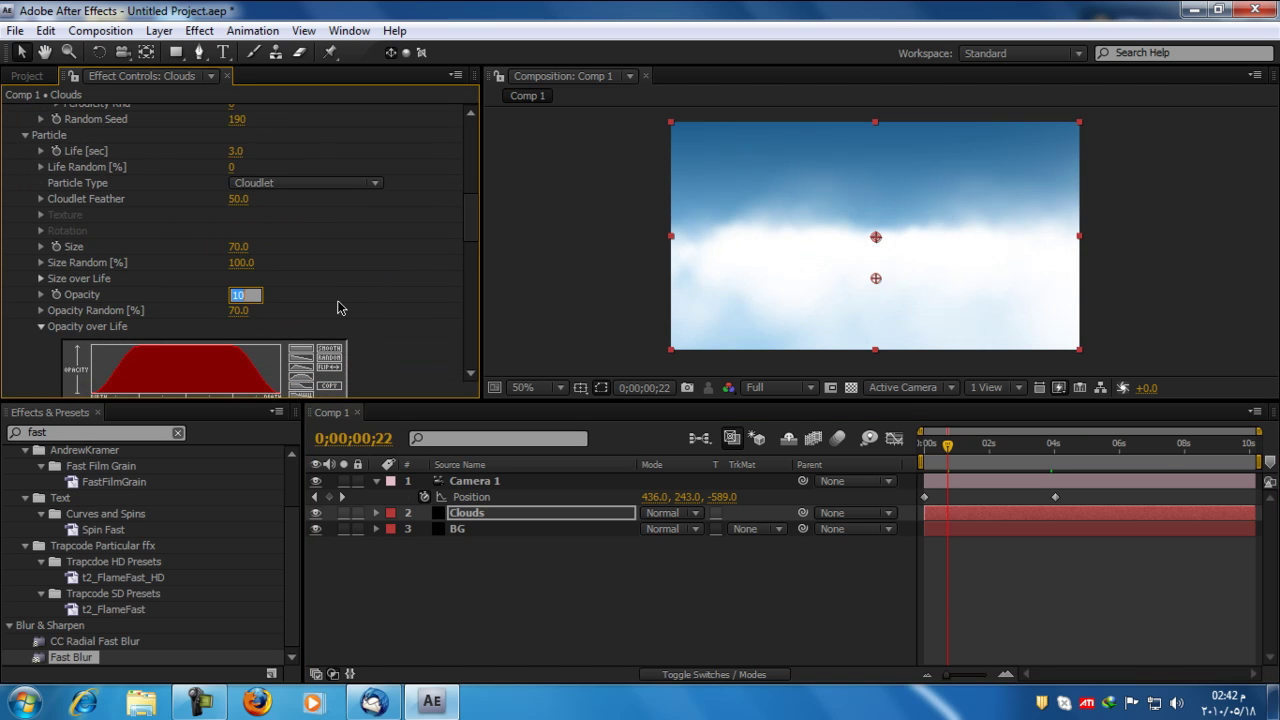
text(5)
key(Return)
click(239, 311)
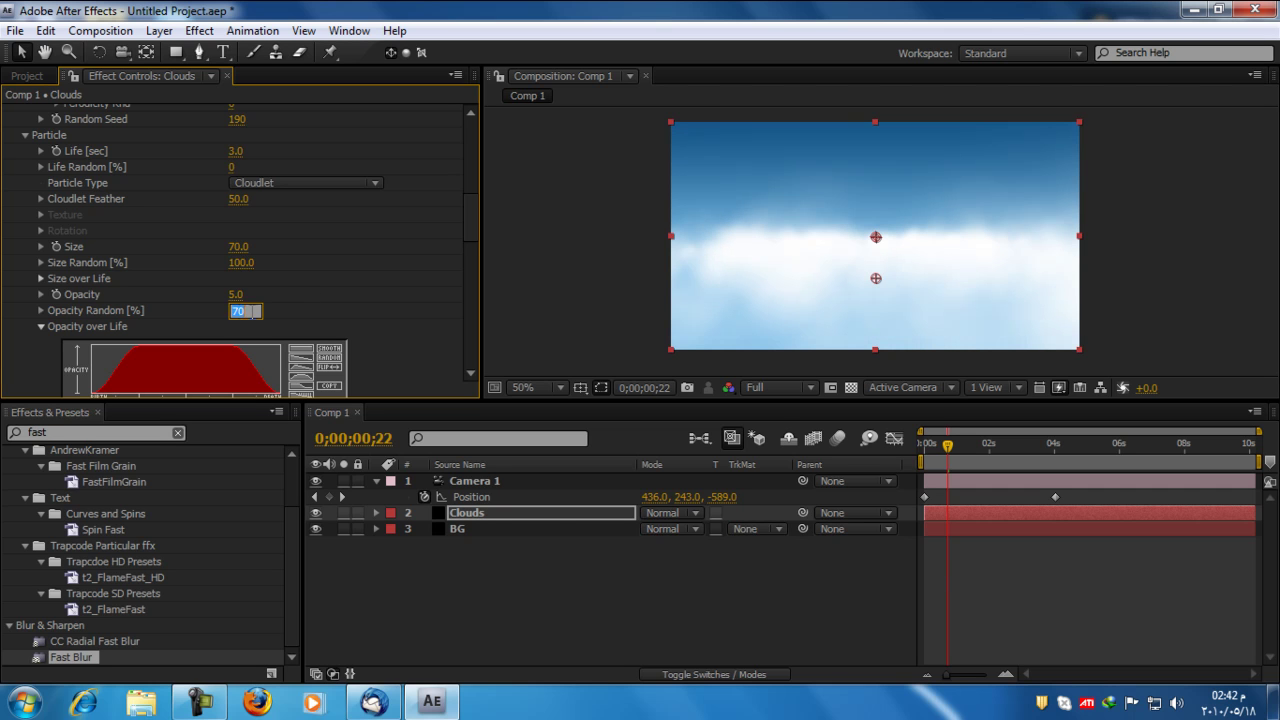
key(Return)
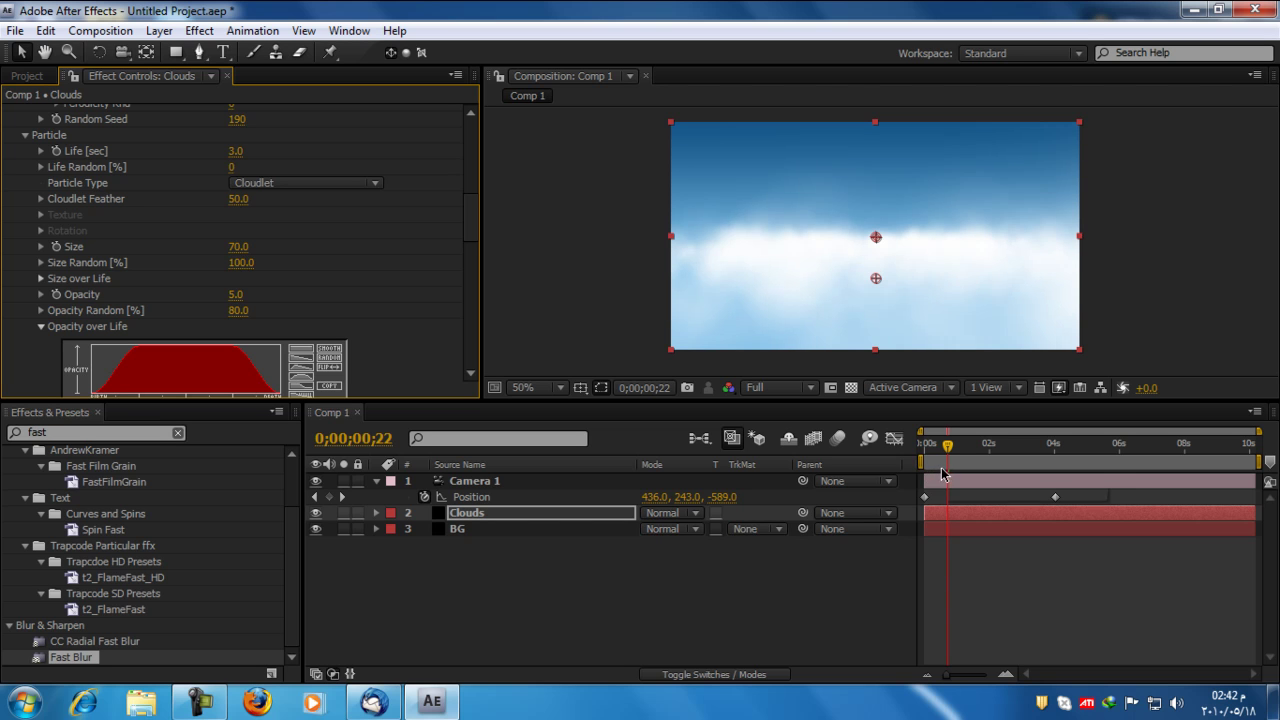
drag(948, 450, 1038, 452)
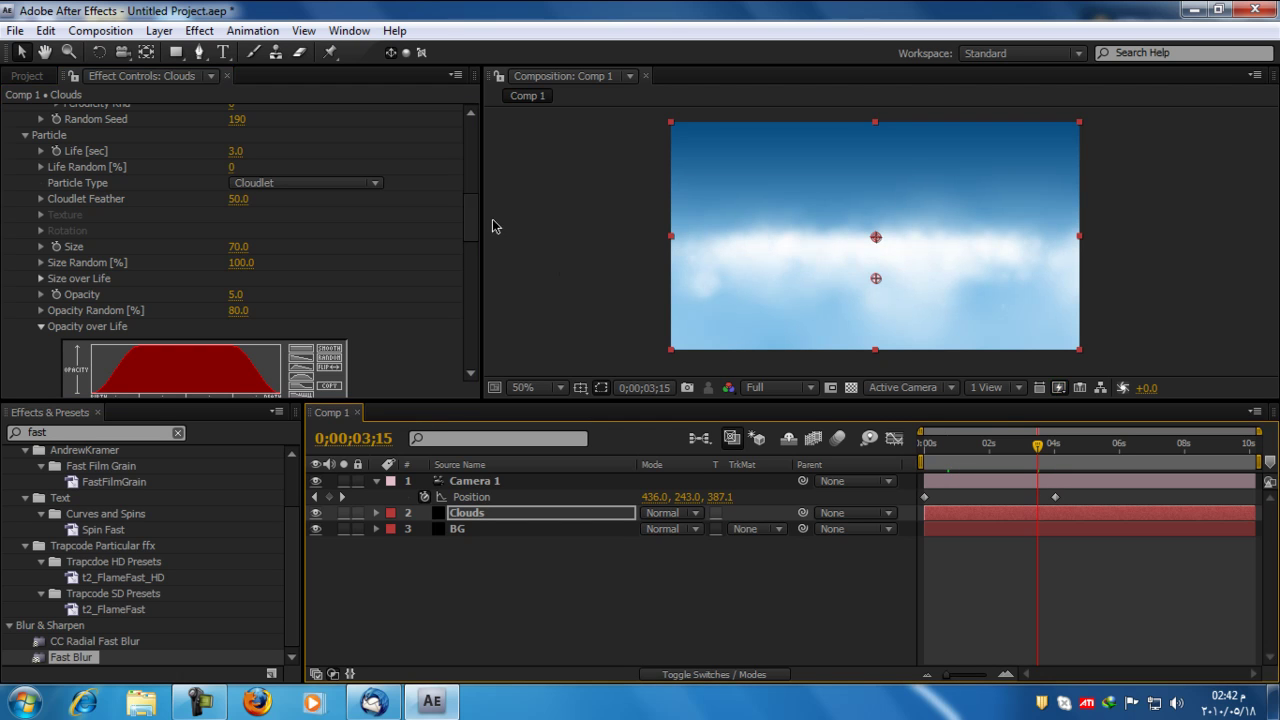
Reduce the Clouds emitter's Emitter Size Z to about 9565 and preview the first two seconds
drag(475, 226, 460, 171)
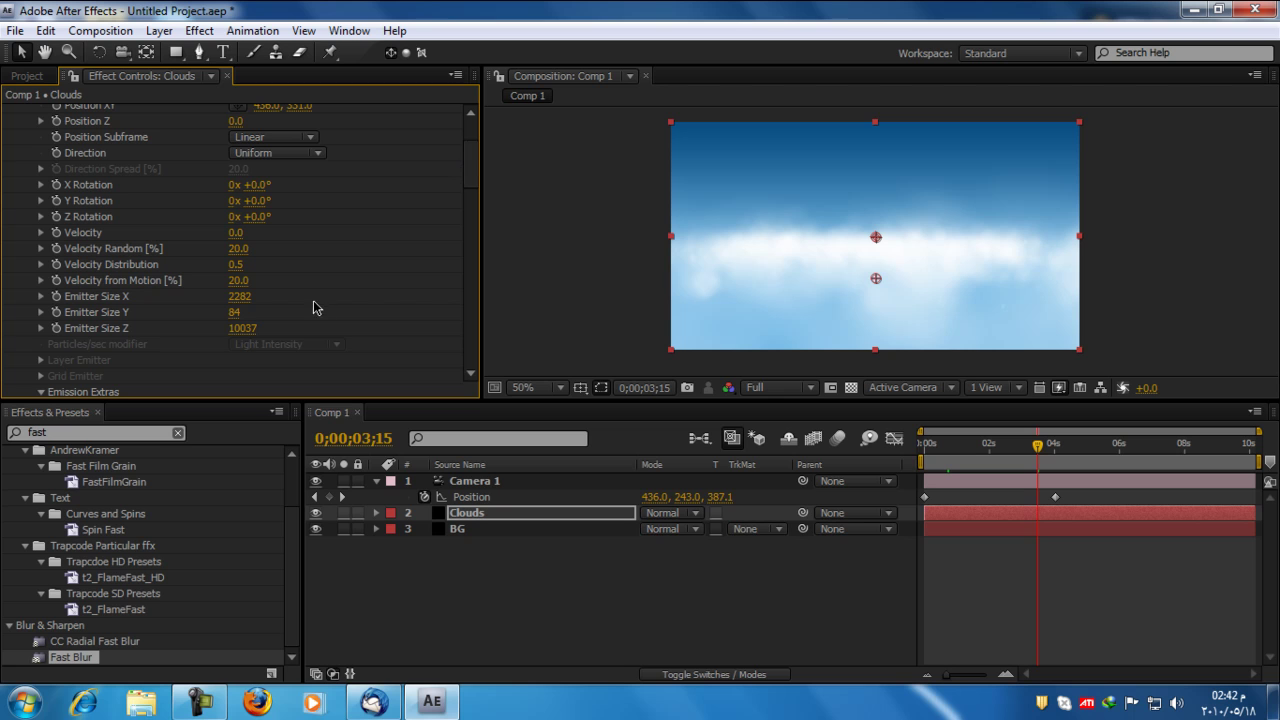
drag(252, 334, 28, 334)
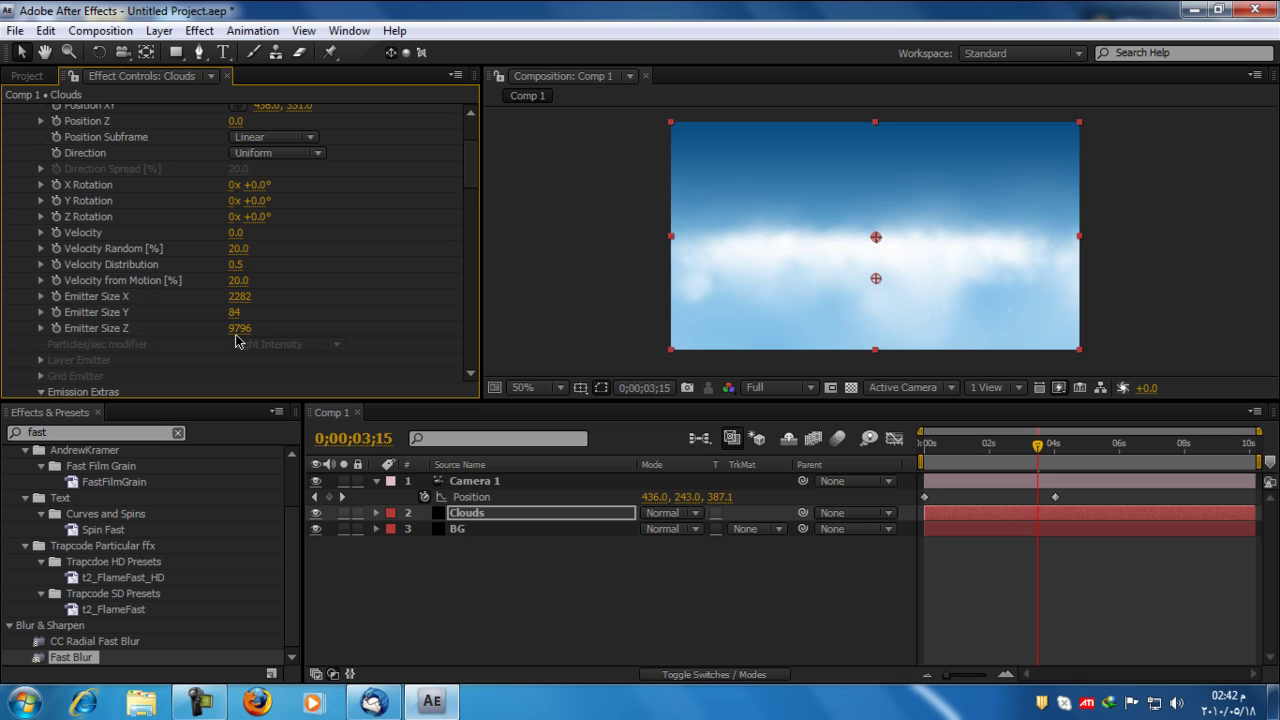
drag(241, 334, 25, 328)
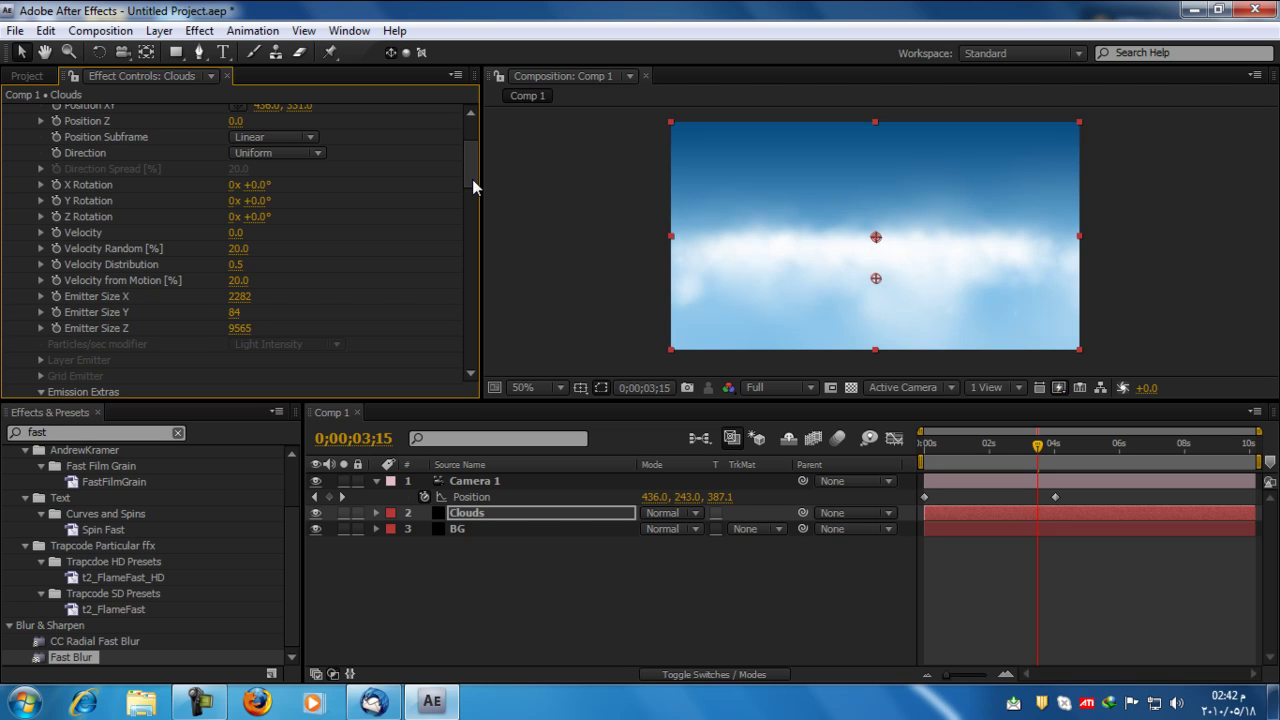
key(Page_Up)
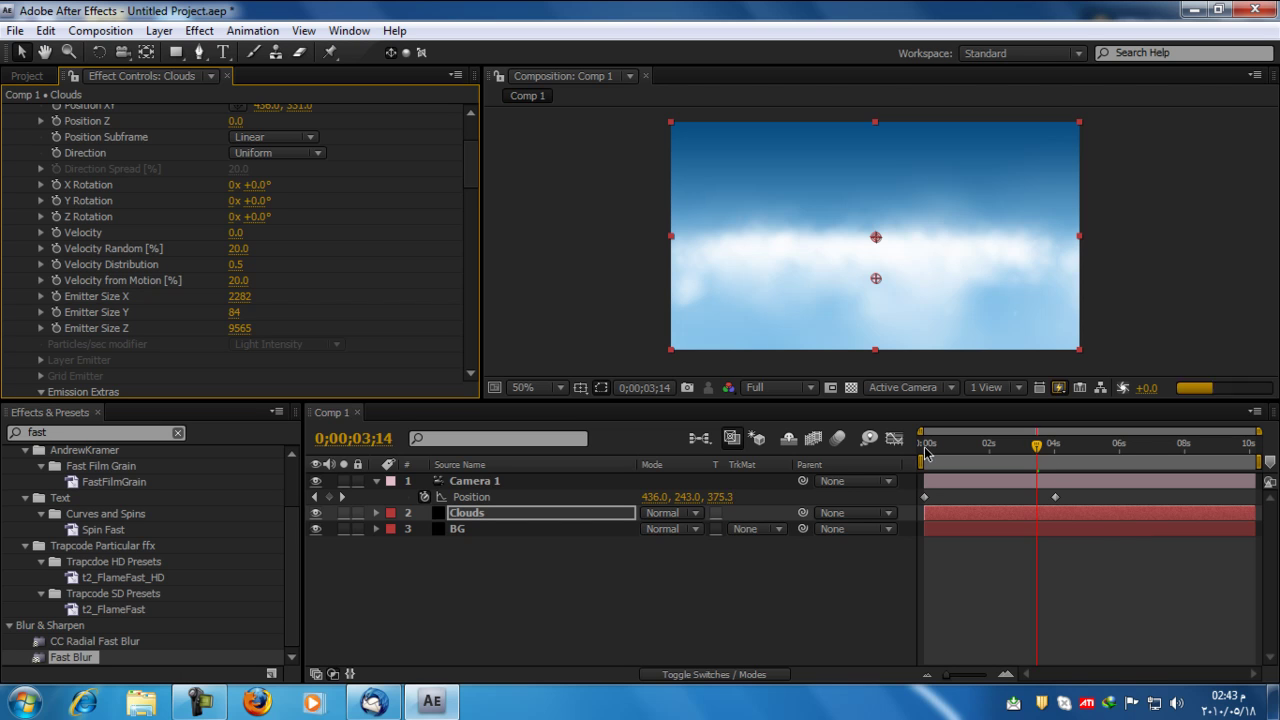
drag(926, 452, 981, 460)
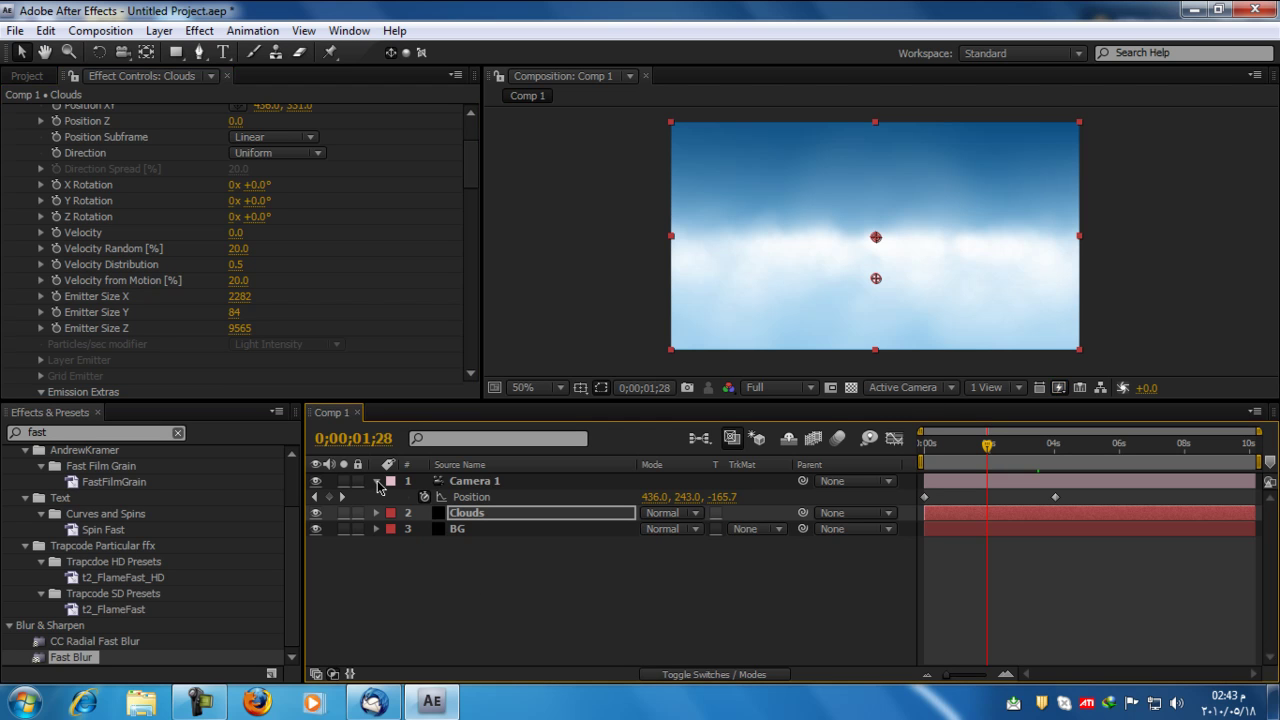
Collapse Camera 1's properties and select the camera layer
click(377, 482)
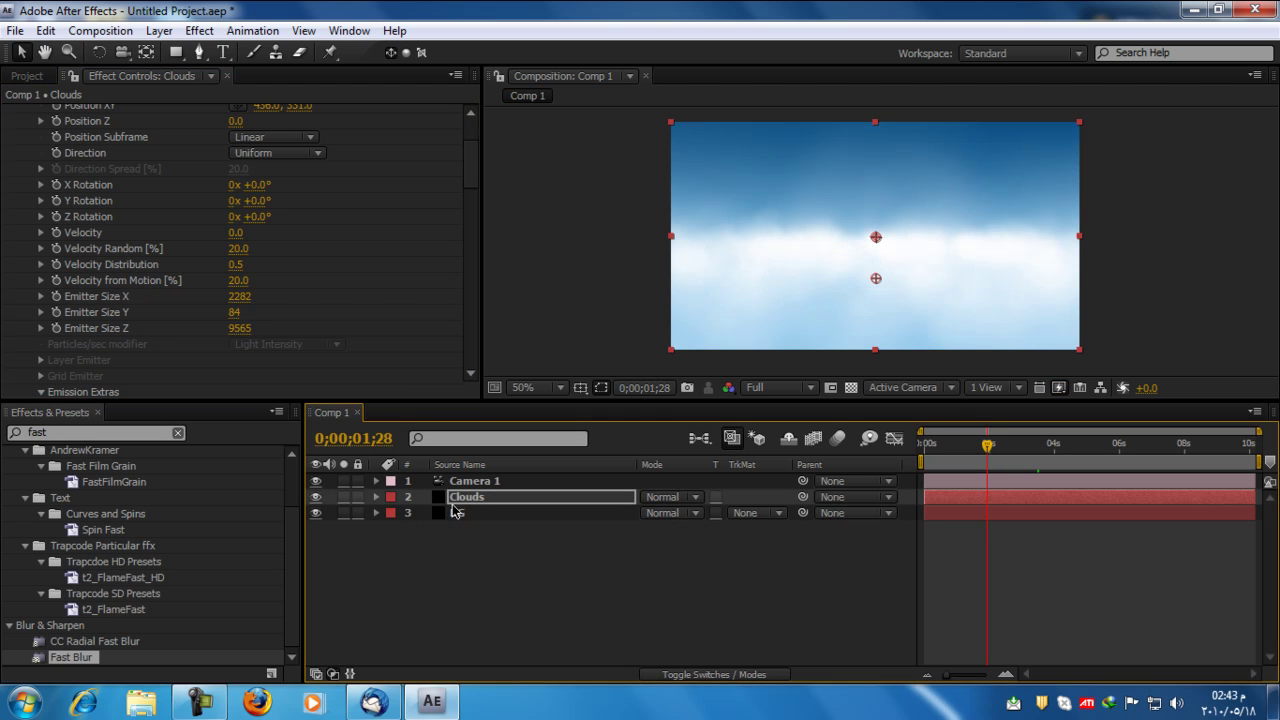
click(478, 485)
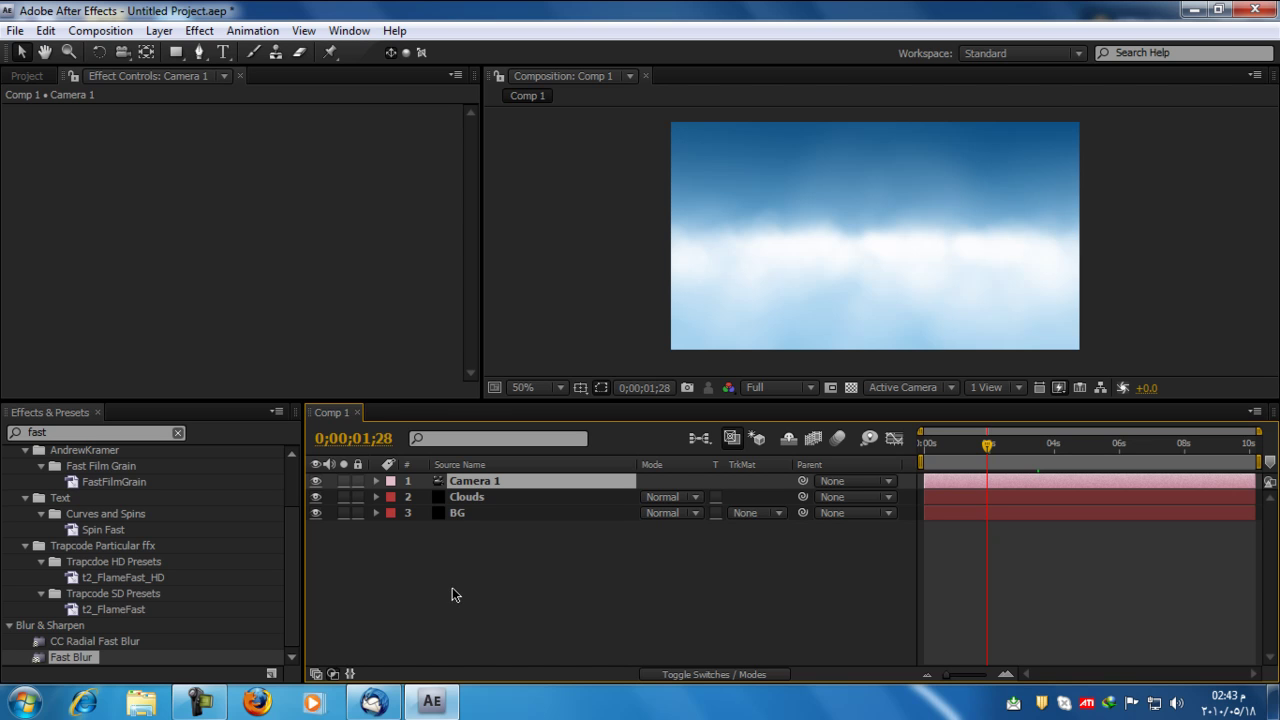